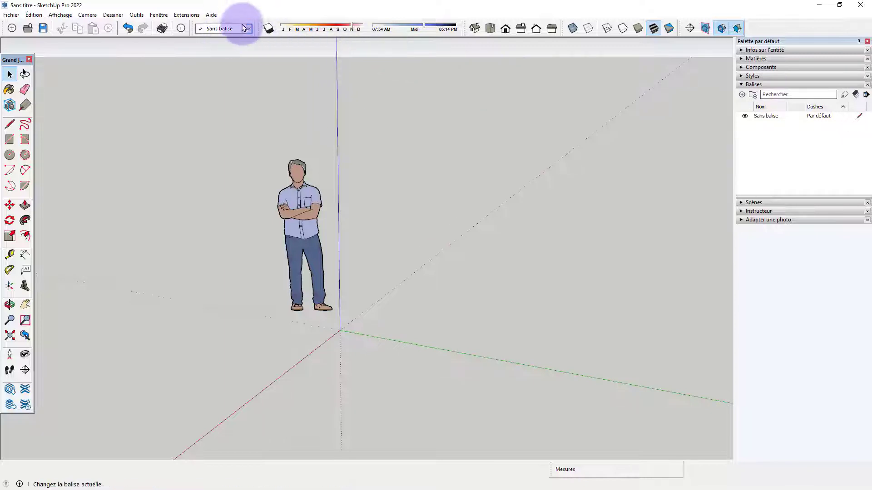
# Check that the Balises panel is present and enabled among the default tray's palettes
pyautogui.click(741, 84)
pyautogui.click(740, 85)
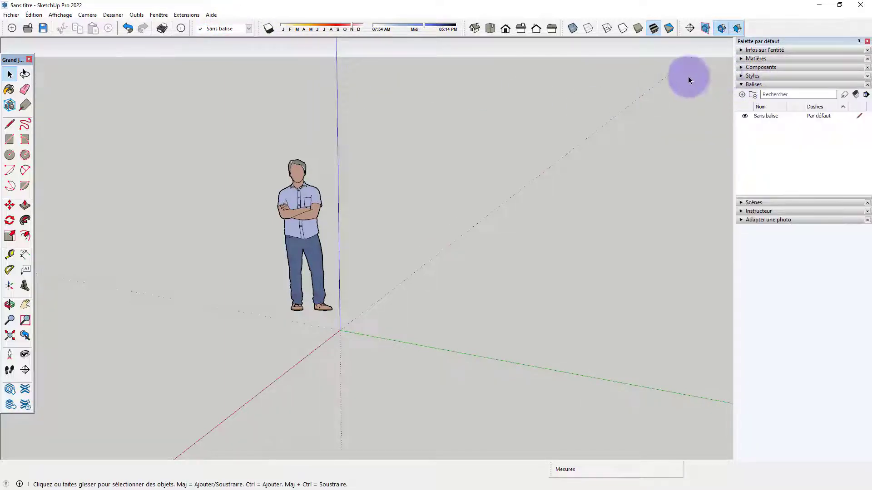
pyautogui.click(158, 16)
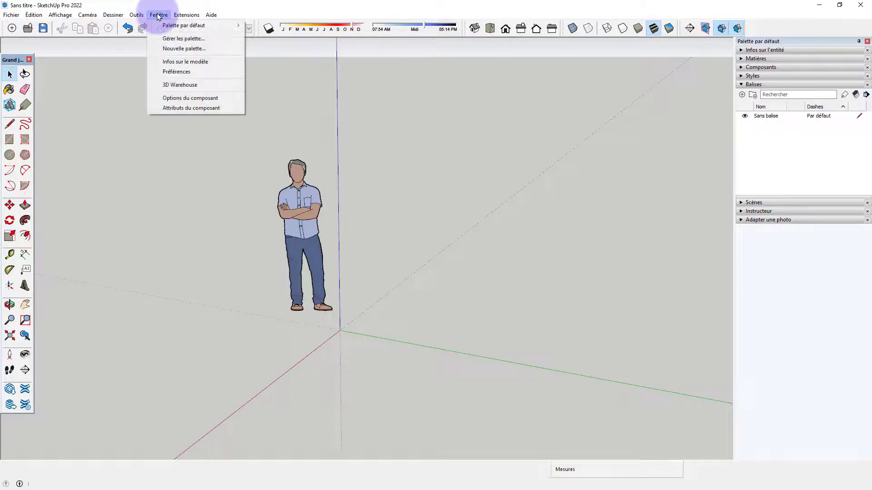
pyautogui.moveTo(167, 25)
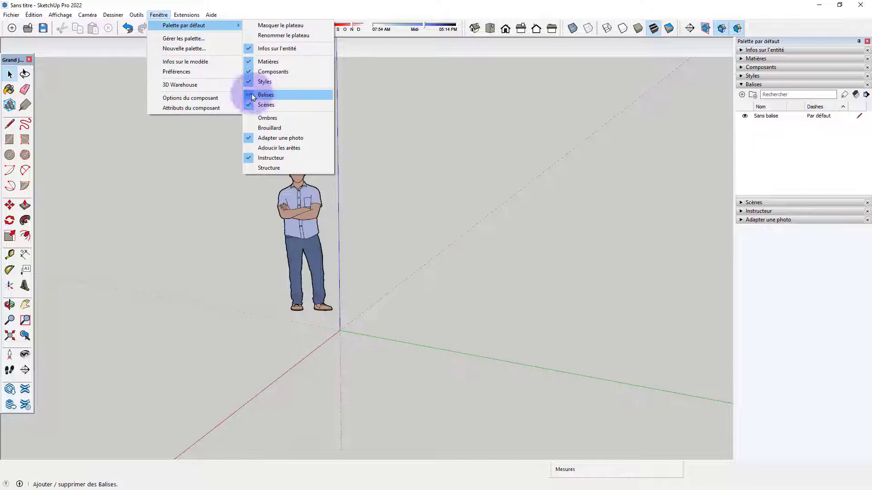
pyautogui.click(435, 107)
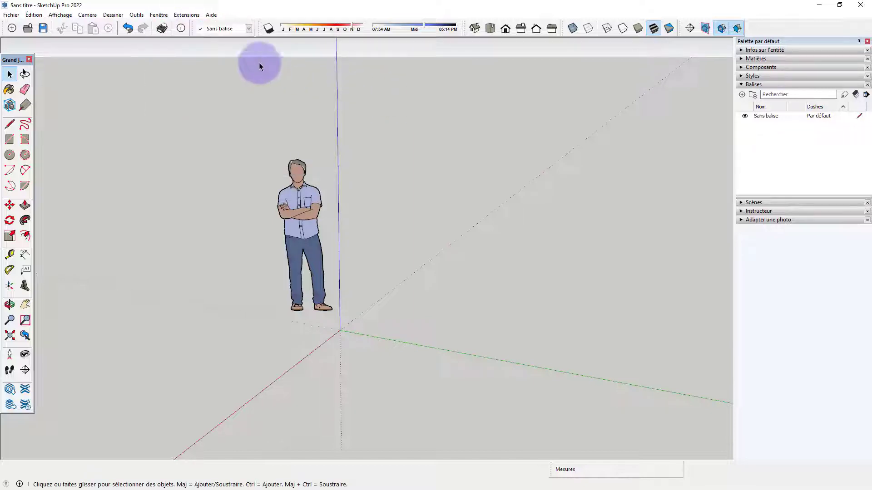
# Confirm the Balises toolbar is enabled, then undock it so it floats over the upper part of the modelling area
pyautogui.rightClick(273, 30)
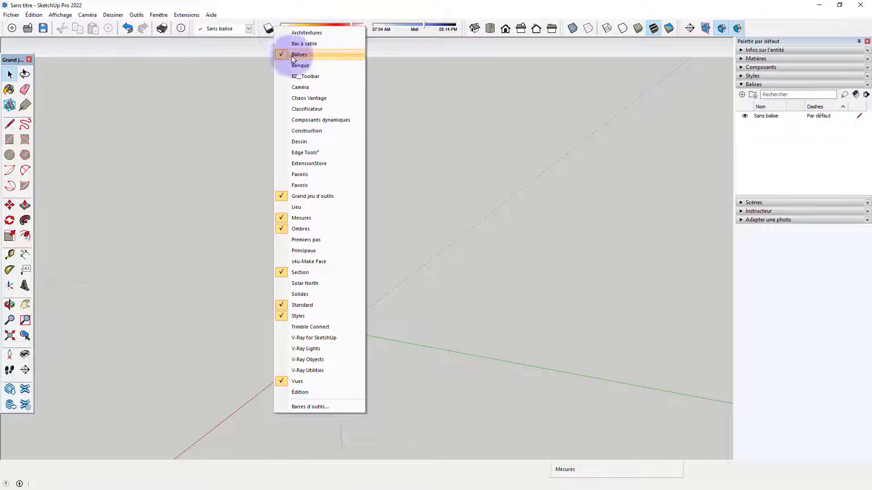
pyautogui.click(191, 28)
pyautogui.moveTo(191, 28); pyautogui.dragTo(367, 91)
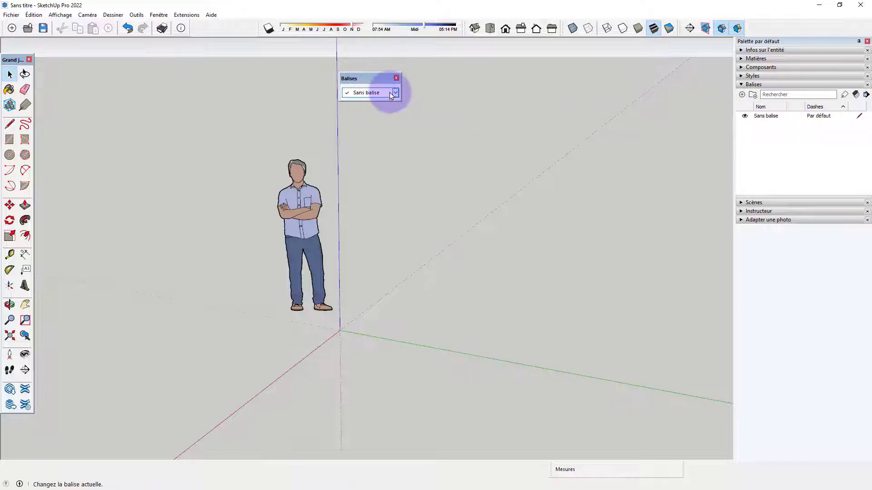
pyautogui.moveTo(382, 249); pyautogui.dragTo(465, 265, button='middle')
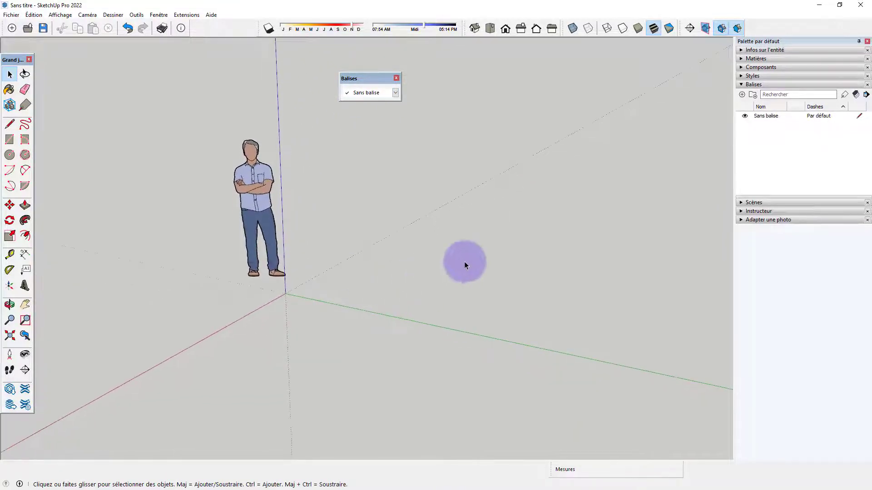
# Examine the Sans balise entry in the tag list and the tags offered by the floating Balises toolbar
pyautogui.click(765, 119)
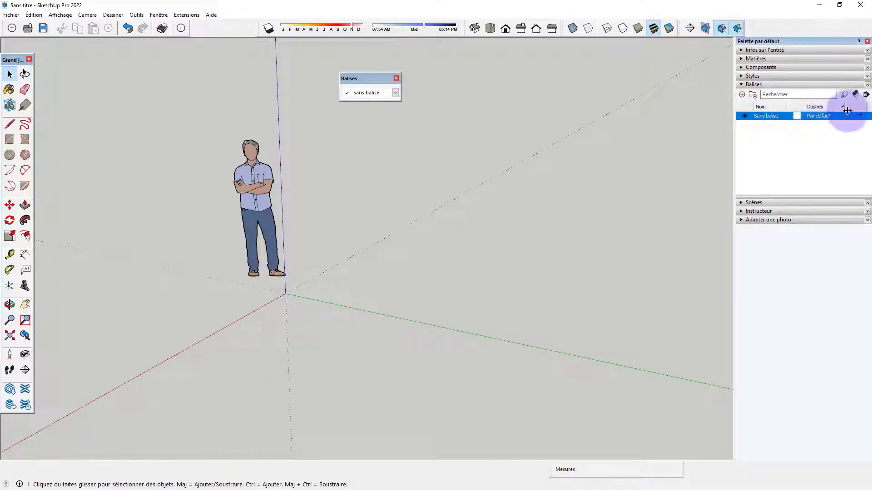
pyautogui.moveTo(527, 256); pyautogui.dragTo(498, 256, button='middle')
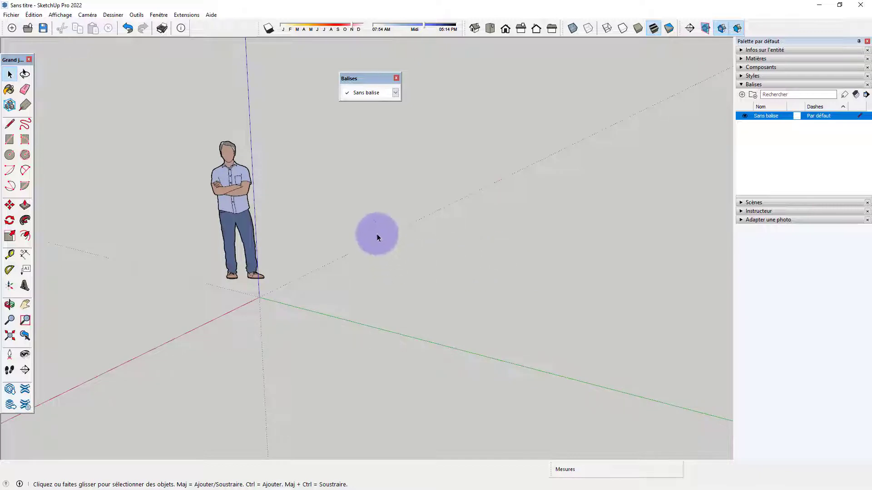
pyautogui.click(394, 93)
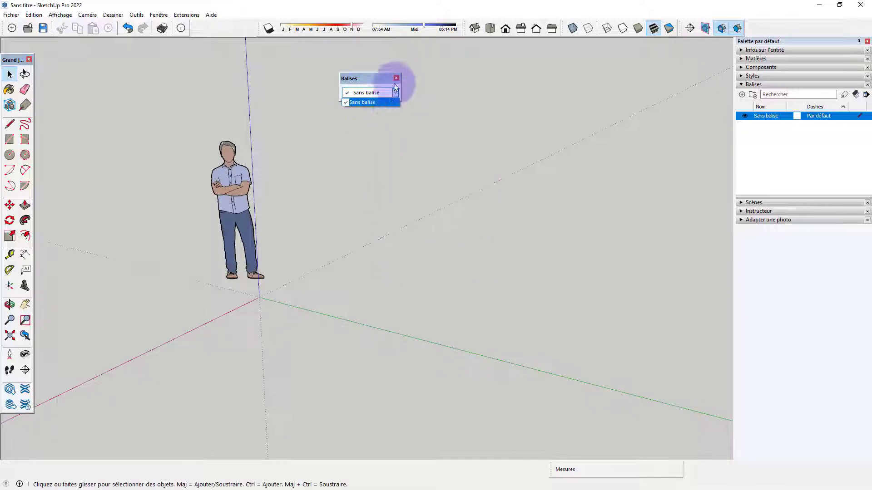
pyautogui.click(359, 82)
pyautogui.moveTo(399, 282); pyautogui.dragTo(337, 306, button='middle')
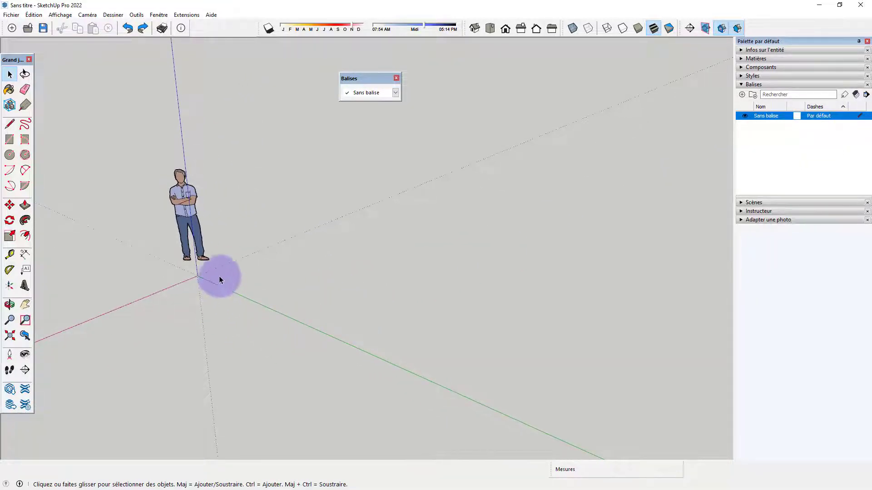
# Draw a ground rectangle of about 428 × 586 cm beside the scale figure, near the origin
pyautogui.press('r')
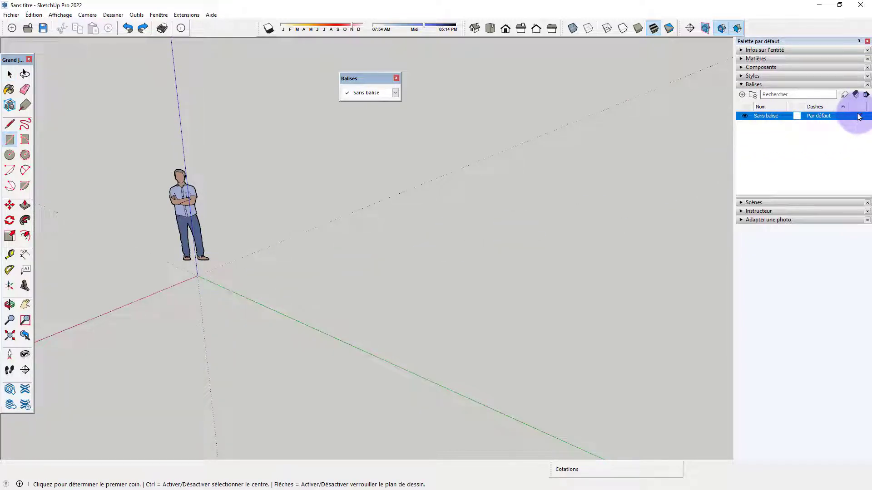
pyautogui.click(222, 273)
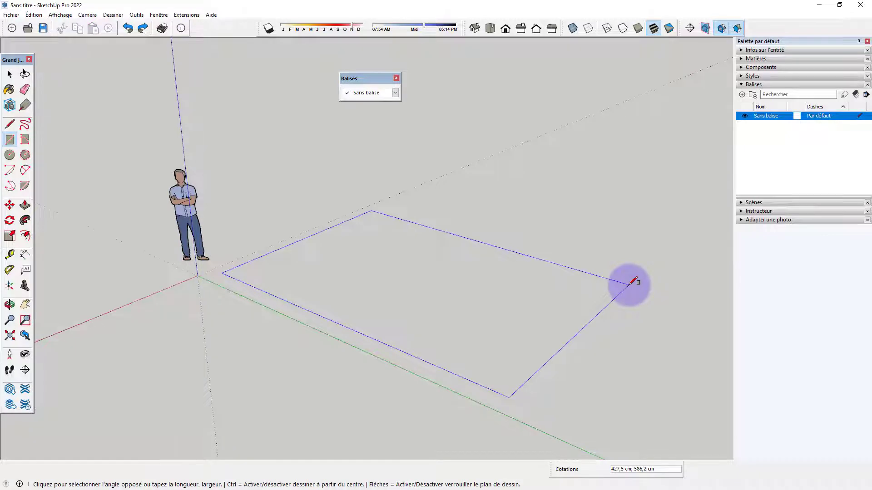
pyautogui.click(630, 283)
pyautogui.moveTo(532, 336); pyautogui.dragTo(551, 327, button='middle')
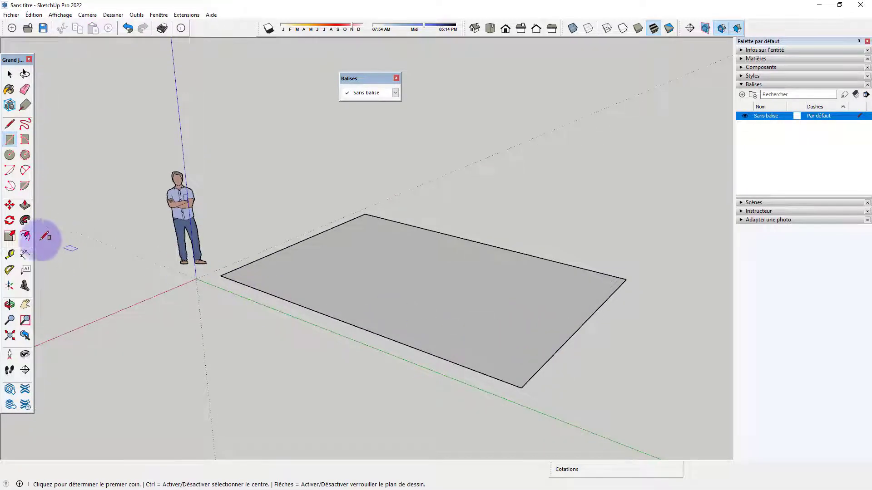
# Offset the rectangle's outline about 17 cm inward and delete the inner face to leave a wall outline
pyautogui.click(25, 235)
pyautogui.click(491, 245)
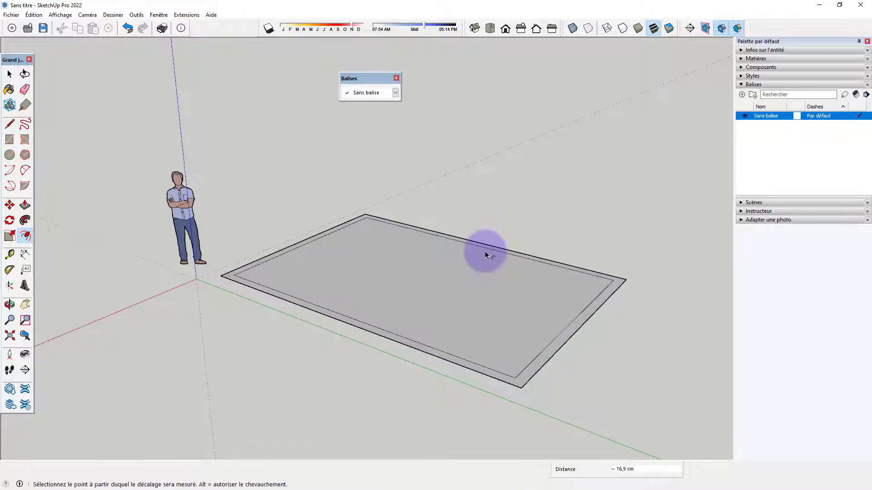
pyautogui.click(487, 250)
pyautogui.press('space')
pyautogui.click(466, 277)
pyautogui.press('Delete')
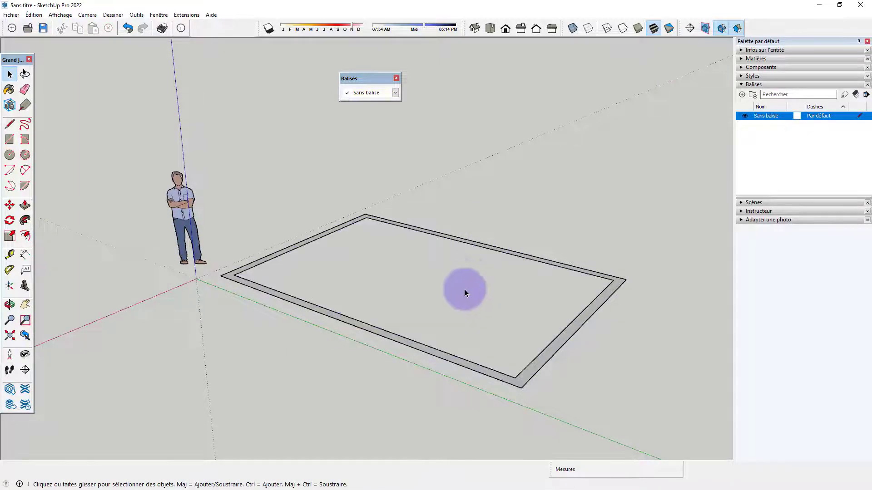
# Push/Pull the ring-shaped face upward to raise the four walls to slightly more than the scale figure's height
pyautogui.moveTo(466, 290); pyautogui.dragTo(500, 343, button='middle')
pyautogui.press('p')
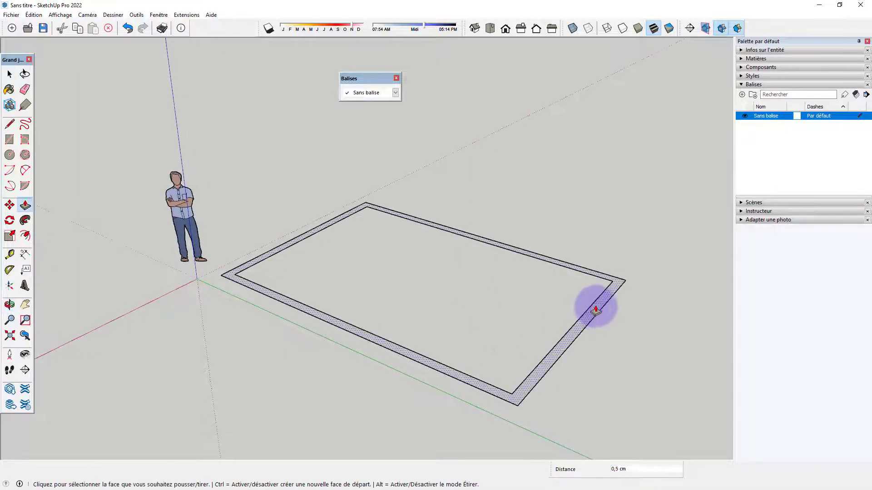
pyautogui.moveTo(617, 290); pyautogui.dragTo(590, 195)
pyautogui.press('space')
pyautogui.scroll(-2, 380, 297)
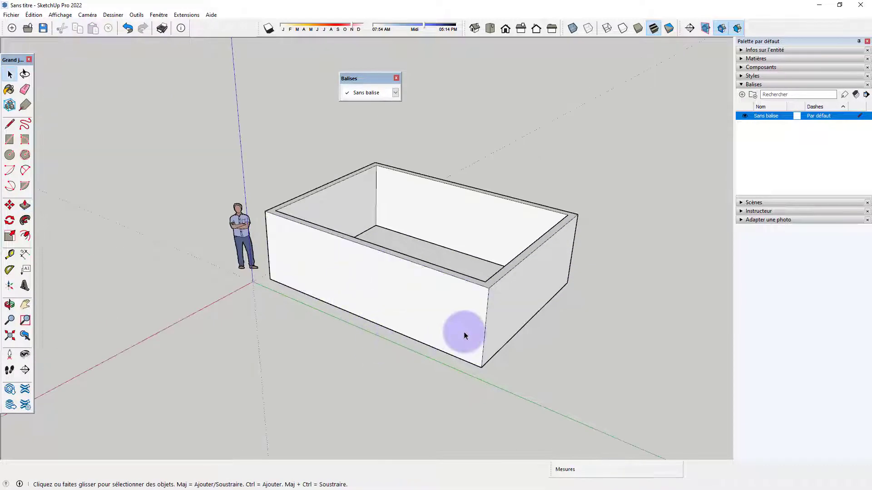
# Create the ground-floor tags 0 MURS, 0 CLOISONS, 0 MOBILIERS and 0 SOL
pyautogui.click(741, 96)
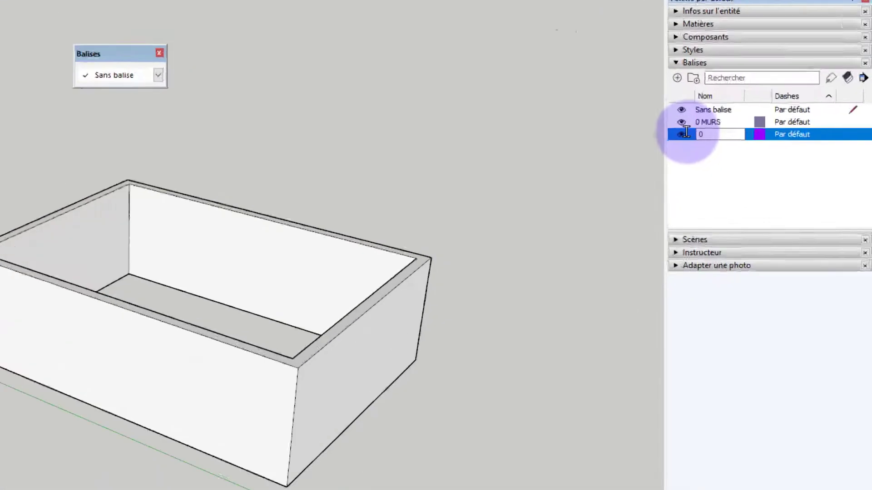
pyautogui.write('CLOISONS')
pyautogui.click(677, 78)
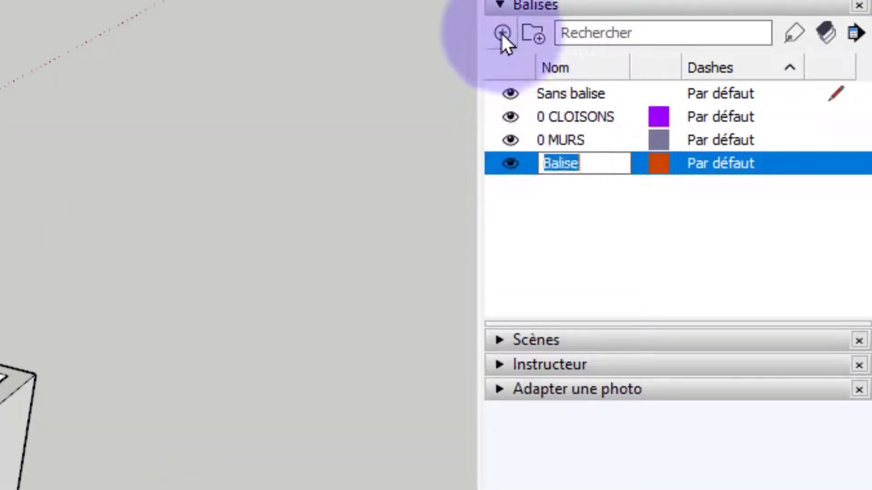
pyautogui.write('0 MOBILIERS')
pyautogui.click(502, 32)
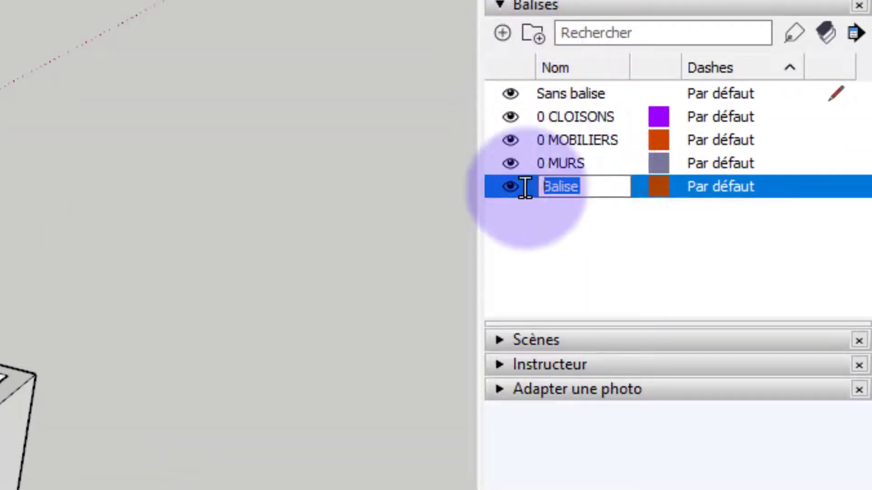
pyautogui.press('Return')
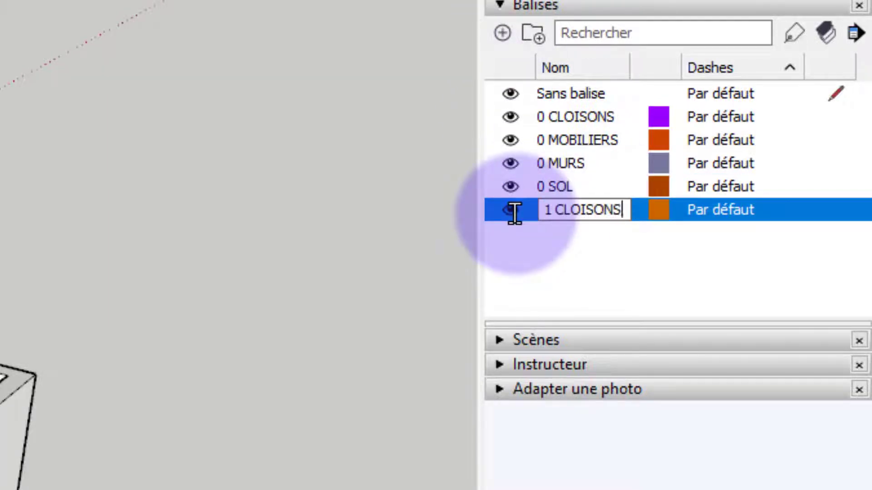
# Add the upper-floor tags 1 CLOISONS, 1 MOBILIERS, 1 MURS and 1 SOL, plus a TOITURE tag
pyautogui.press('Return')
pyautogui.write('1 MOBILIERS')
pyautogui.press('Return')
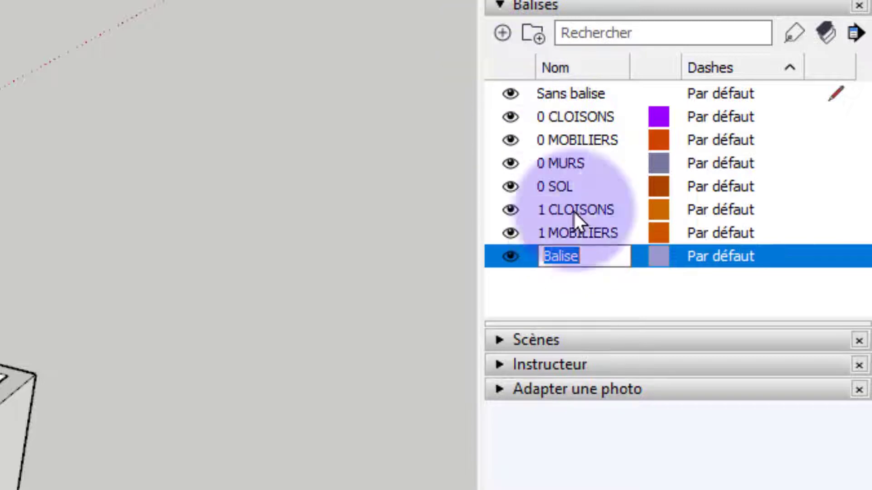
pyautogui.write('1 MURS')
pyautogui.press('Return')
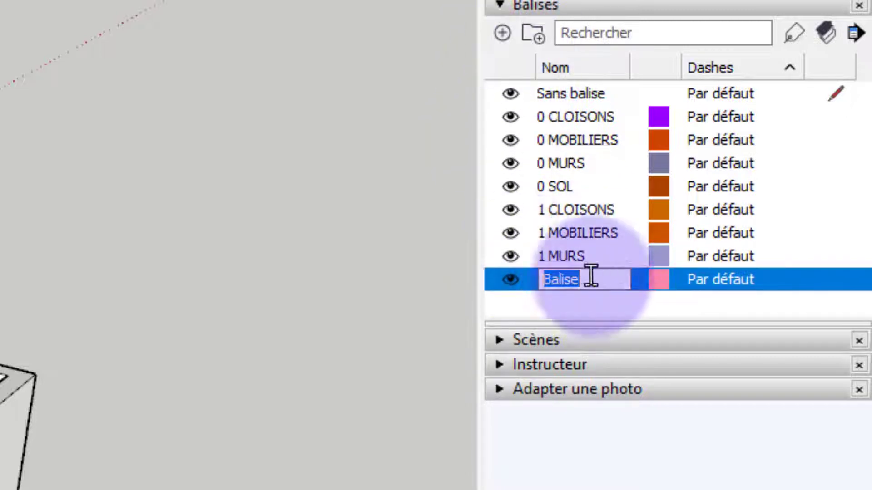
pyautogui.write('1 SOL')
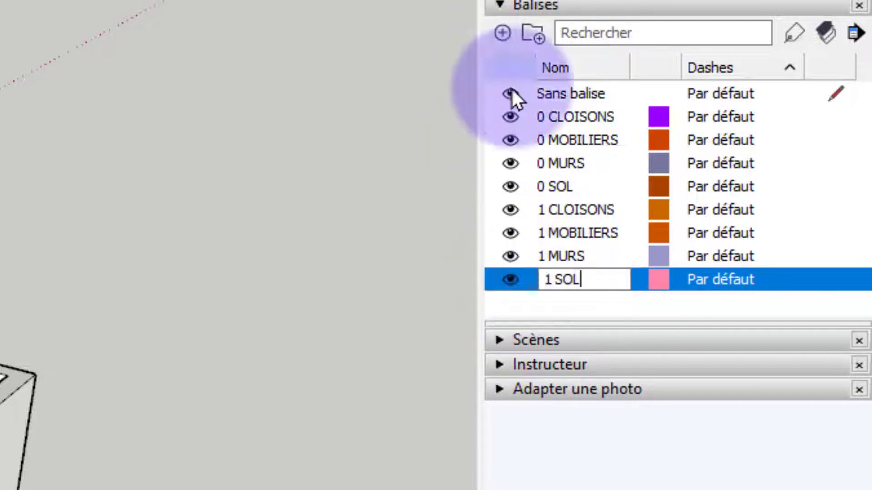
pyautogui.press('Return')
pyautogui.write('TOITURE')
# Select all the connected wall geometry, make it a group and clear the selection
pyautogui.click(297, 377)
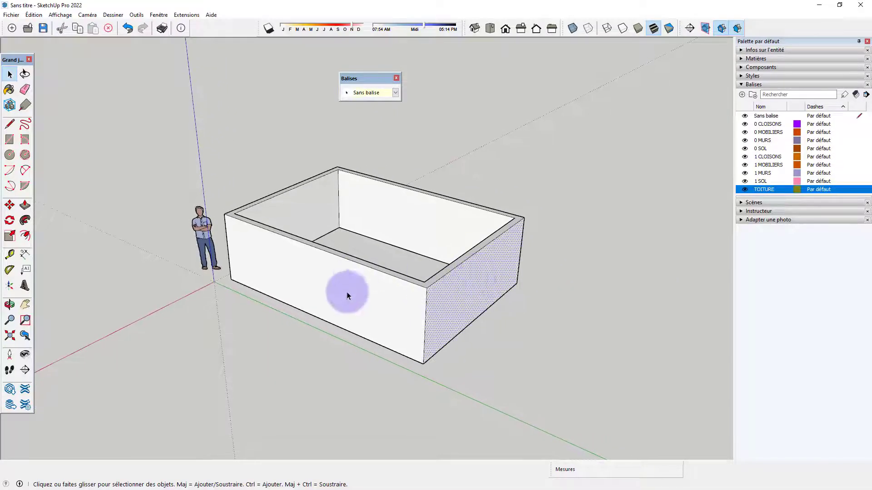
pyautogui.tripleClick(398, 303)
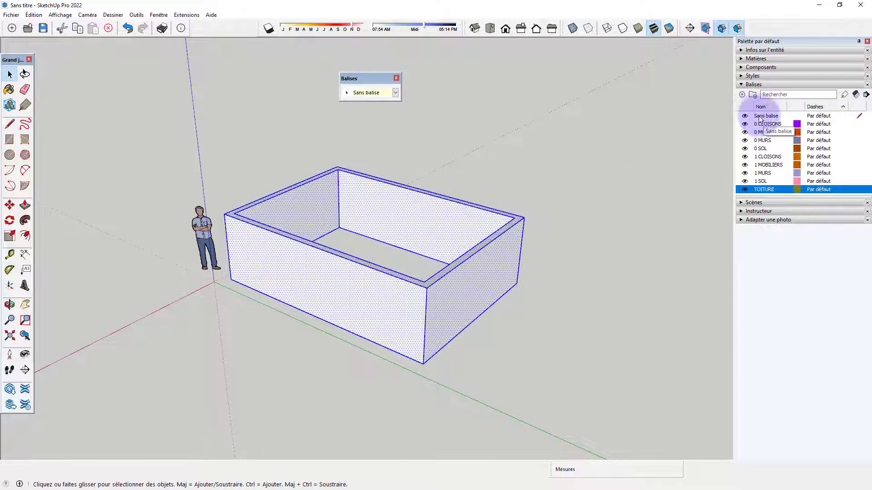
pyautogui.rightClick(436, 297)
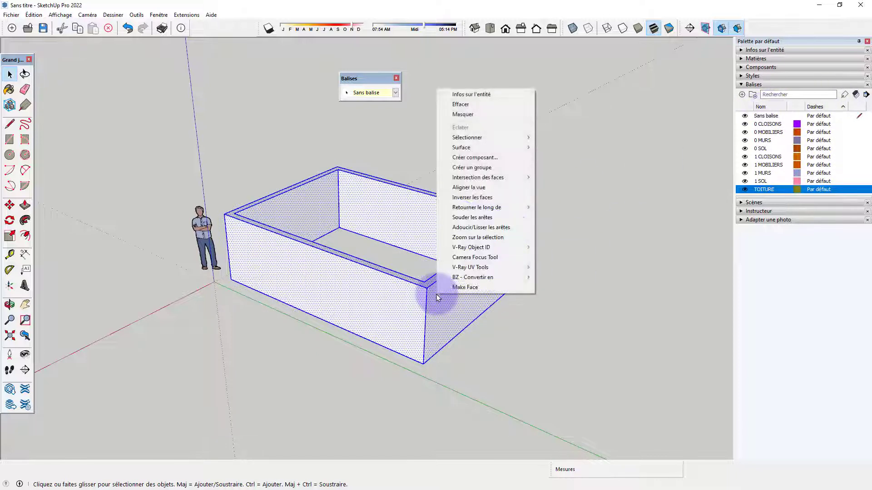
pyautogui.click(467, 170)
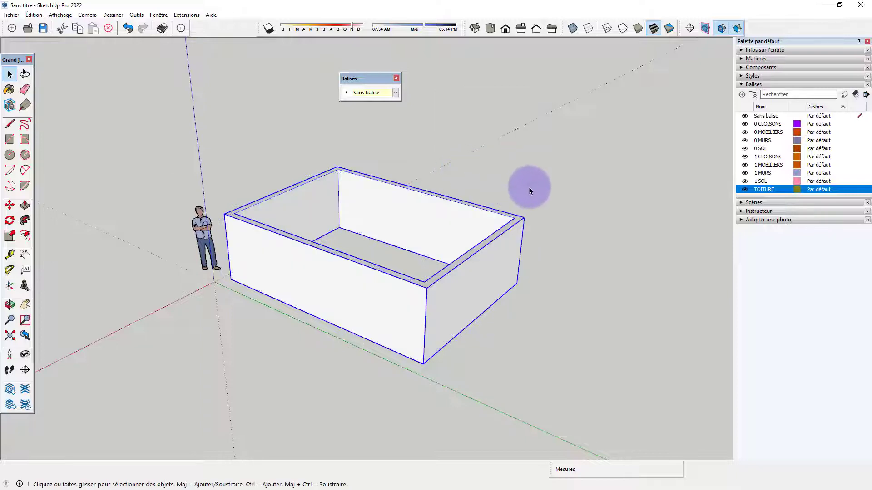
pyautogui.click(570, 277)
pyautogui.scroll(-2, 570, 275)
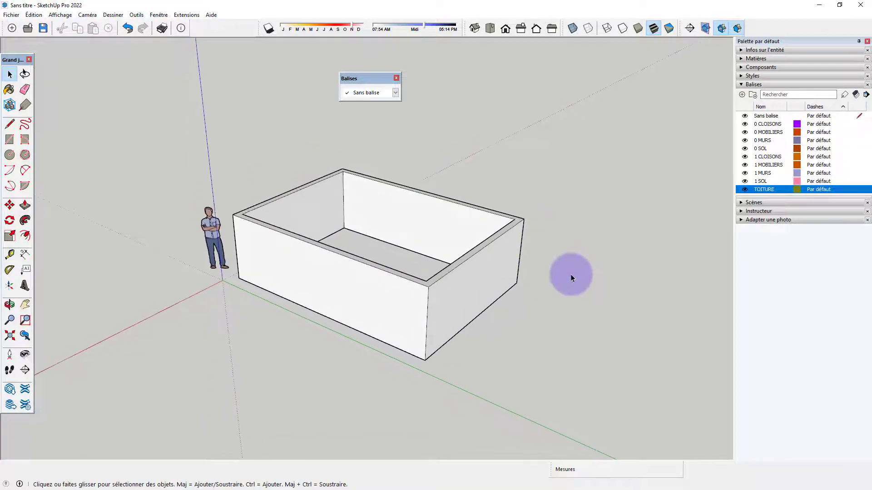
# Assign the 0 MURS tag to the wall group and check the assignment in the tag list
pyautogui.click(502, 263)
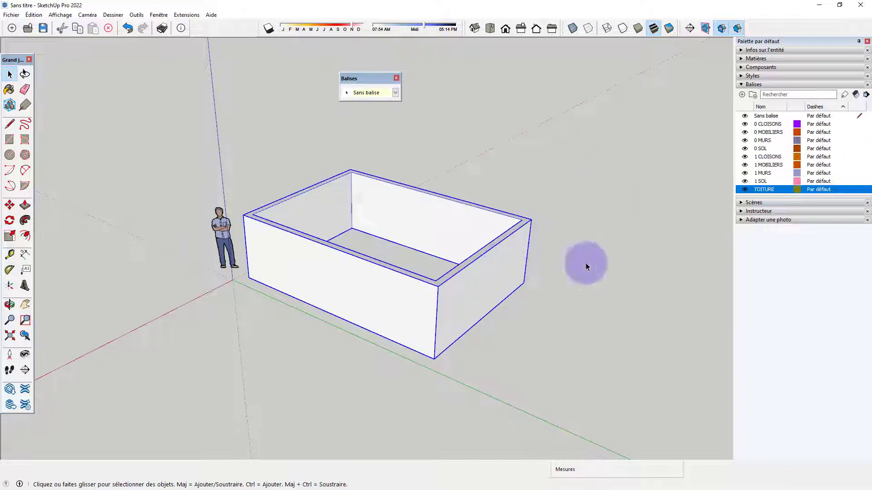
pyautogui.click(500, 278)
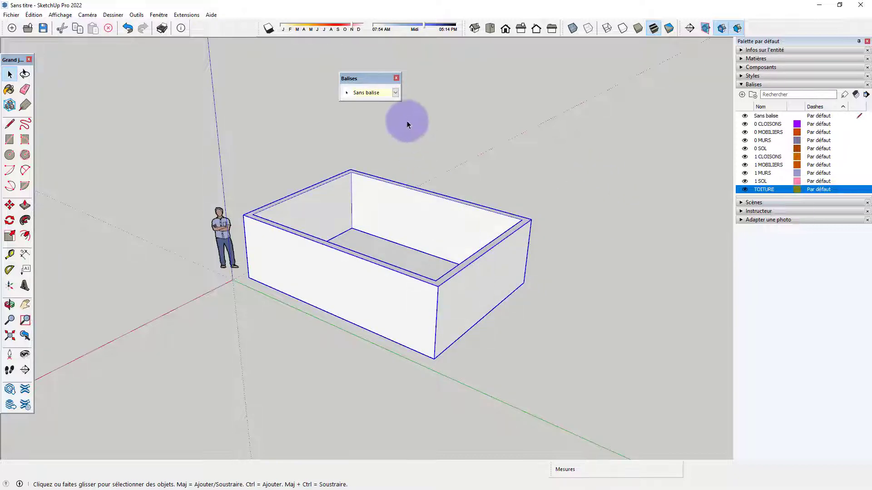
pyautogui.click(395, 93)
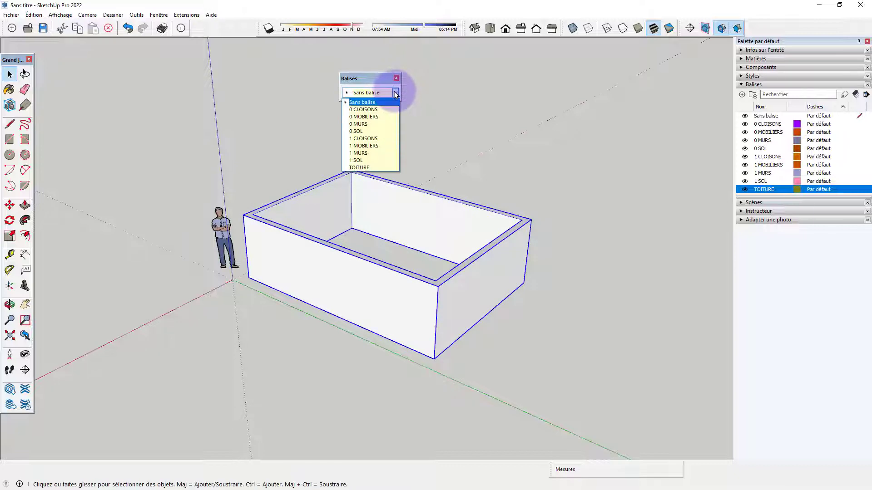
pyautogui.click(377, 125)
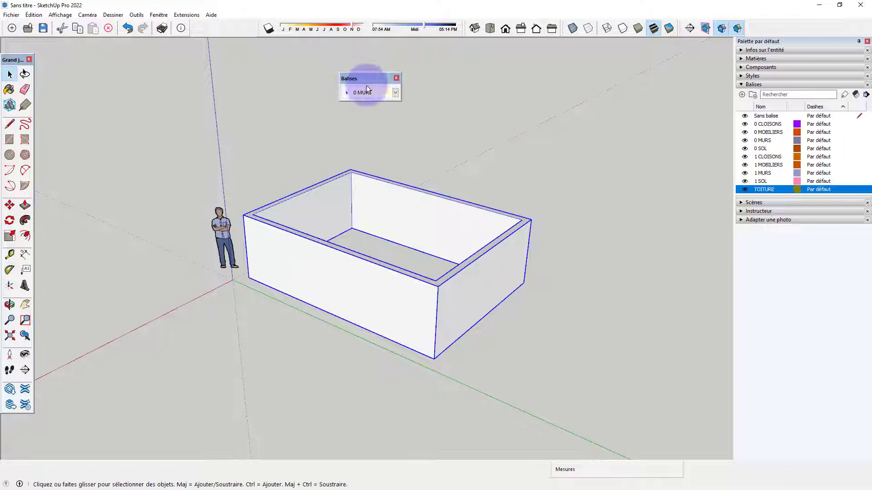
pyautogui.click(396, 92)
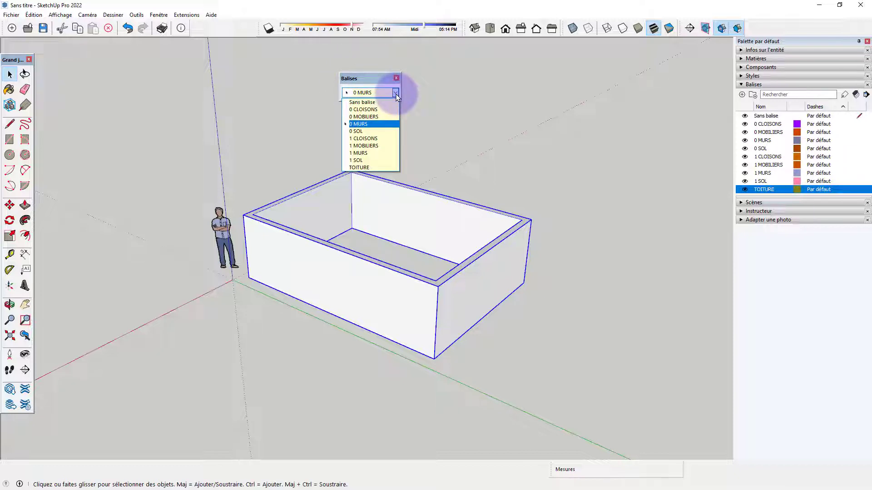
# Hide and show the 0 MURS tag to check that it controls the wall group
pyautogui.click(468, 101)
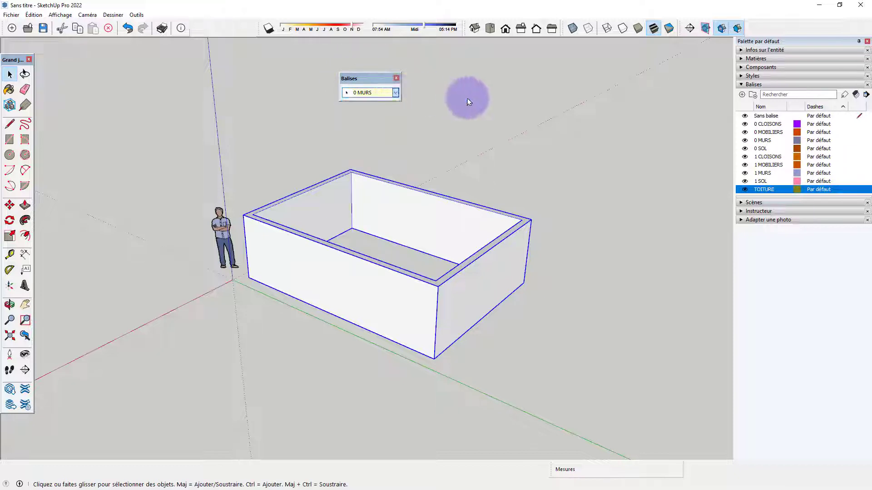
pyautogui.click(744, 141)
pyautogui.click(744, 141)
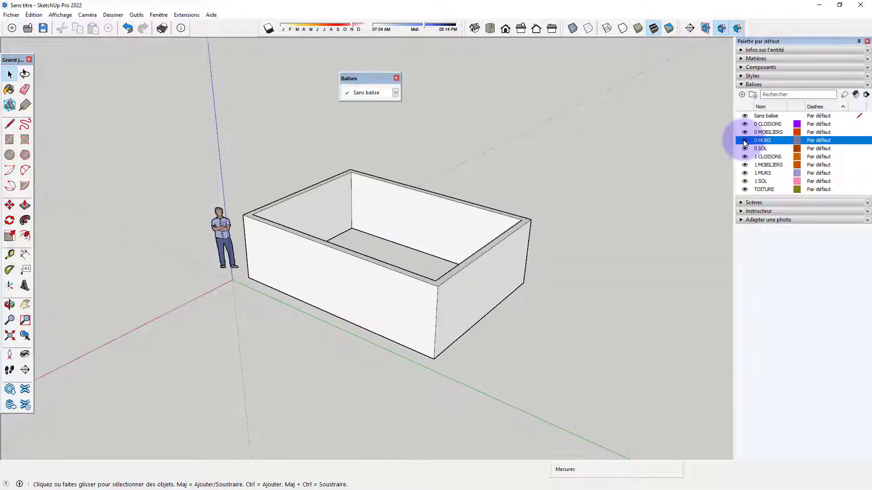
# Draw a rectangle between opposite outer corners on the underside of the walls and push/pull it downward into a floor slab
pyautogui.scroll(3, 623, 200)
pyautogui.moveTo(540, 238); pyautogui.dragTo(410, 246, button='middle')
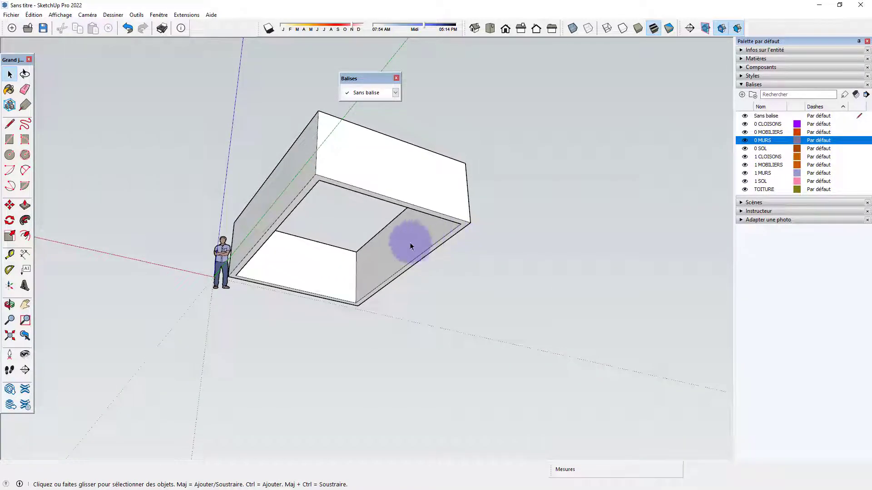
pyautogui.press('r')
pyautogui.click(228, 276)
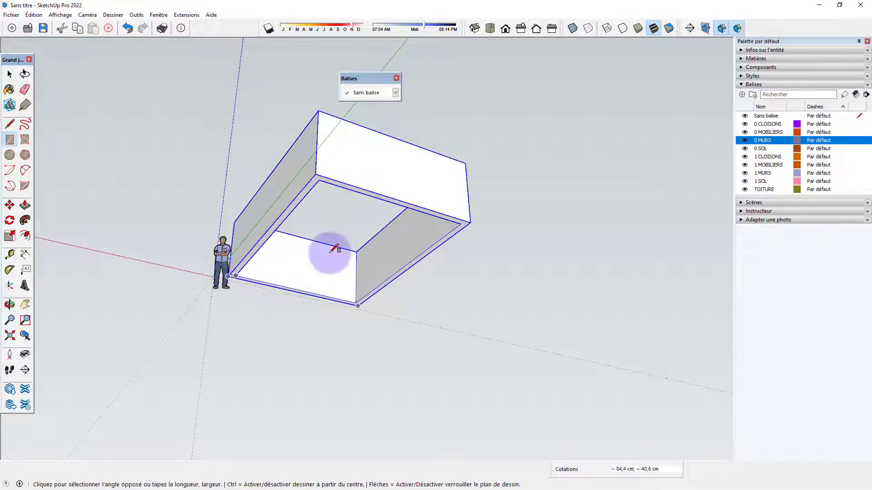
pyautogui.click(471, 222)
pyautogui.press('p')
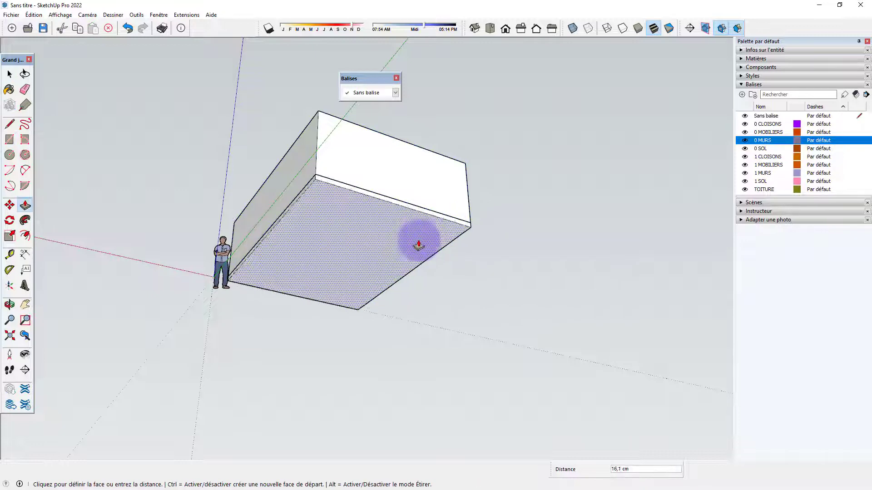
pyautogui.moveTo(418, 245); pyautogui.dragTo(367, 263, button='middle')
# Make the whole floor slab a group and assign it the 0 SOL tag
pyautogui.press('space')
pyautogui.click(367, 263)
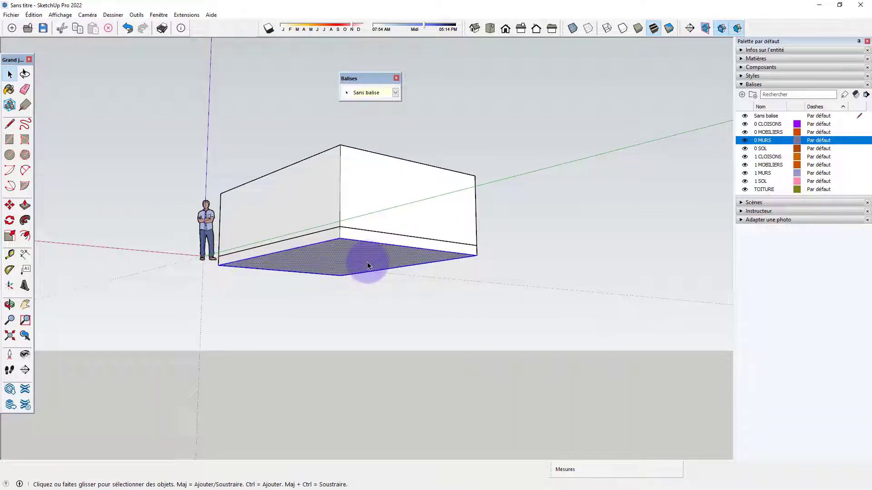
pyautogui.rightClick(368, 266)
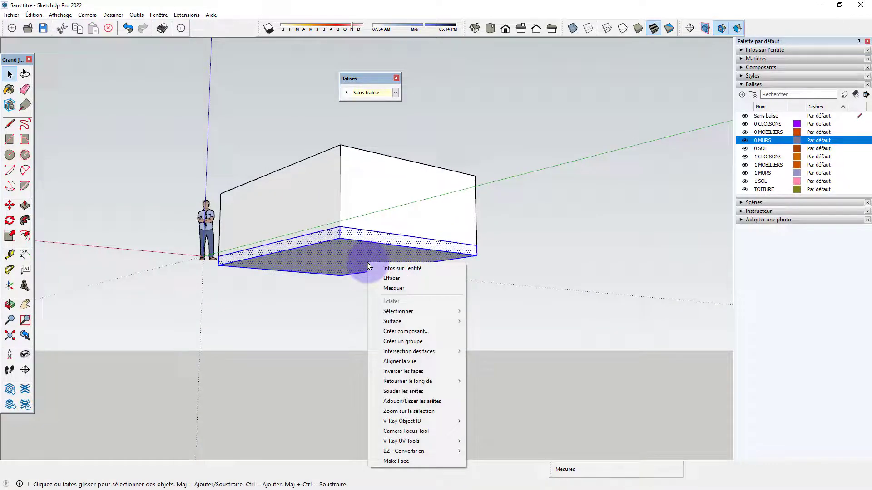
pyautogui.click(400, 342)
pyautogui.moveTo(394, 313); pyautogui.dragTo(382, 245, button='middle')
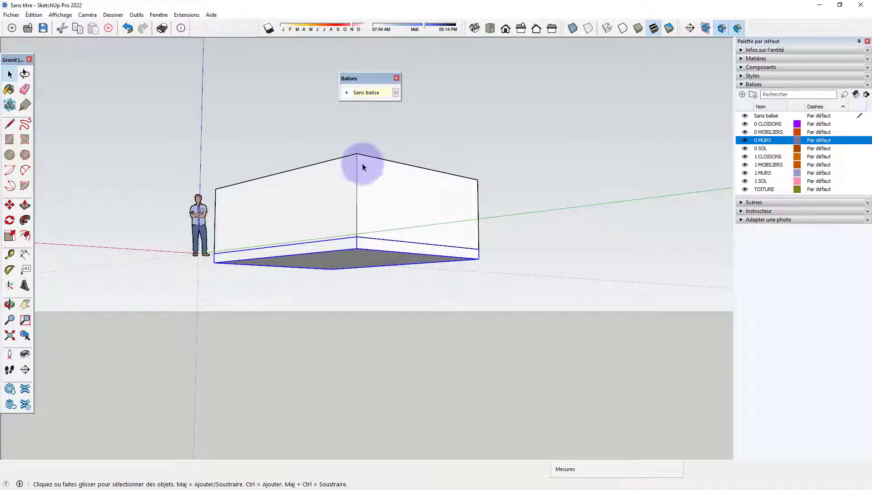
pyautogui.click(395, 93)
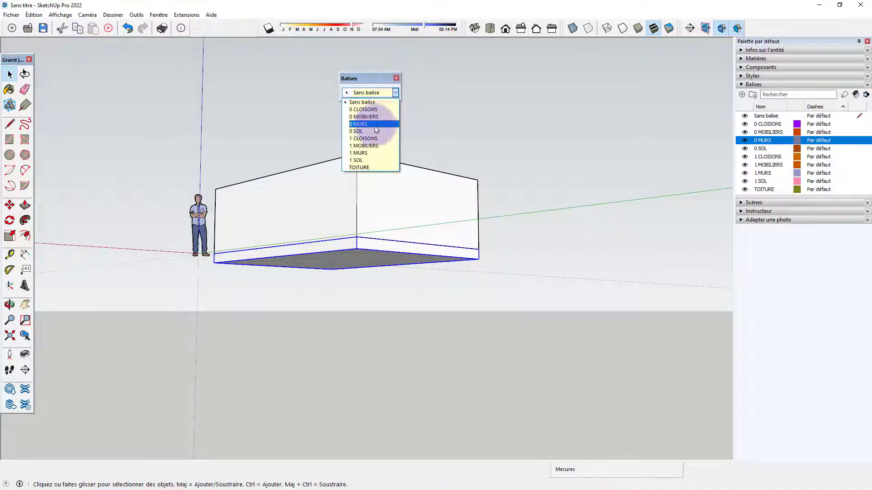
pyautogui.click(373, 131)
# Hide and show the 0 SOL tag to check that it controls the floor slab
pyautogui.moveTo(432, 183); pyautogui.dragTo(720, 145, button='middle')
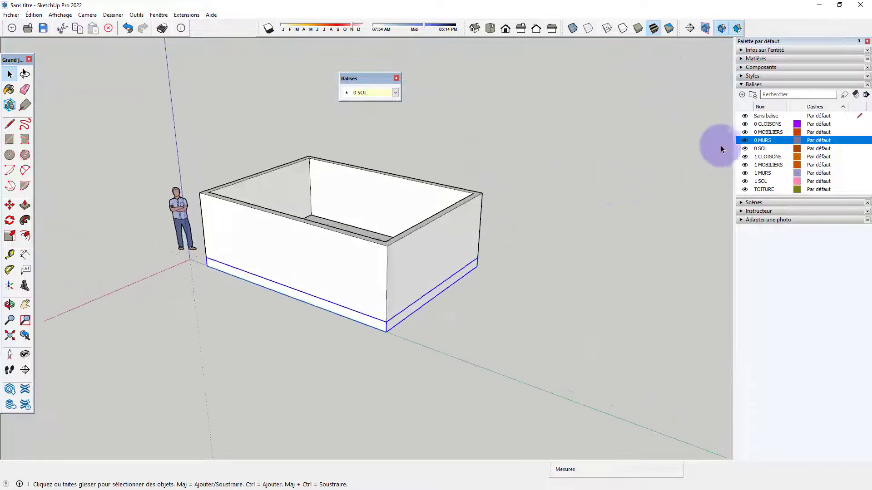
pyautogui.click(745, 151)
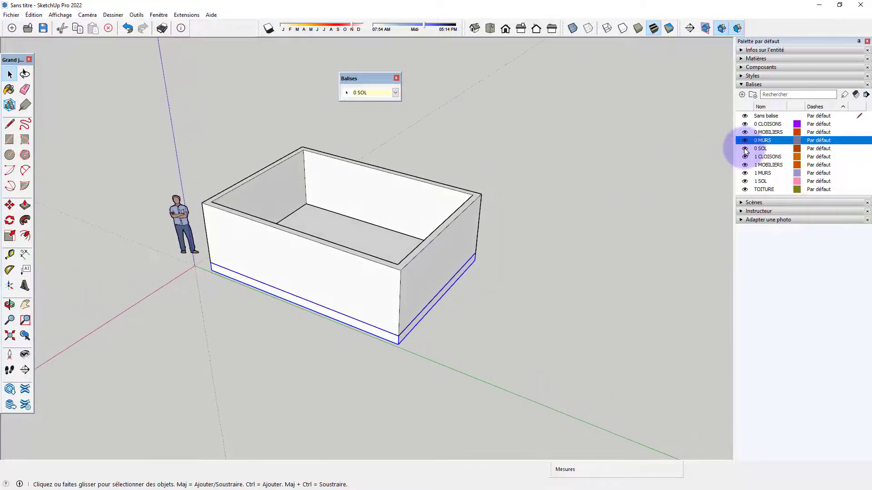
pyautogui.click(745, 149)
pyautogui.click(745, 149)
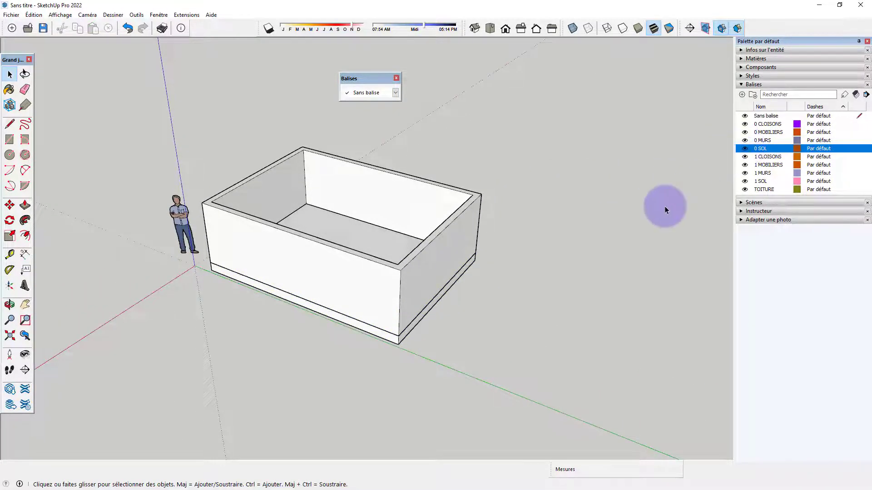
# Copy the wall and slab groups straight up from the slab's bottom corner to the top of the walls as an upper floor
pyautogui.moveTo(531, 268); pyautogui.dragTo(500, 343, button='middle')
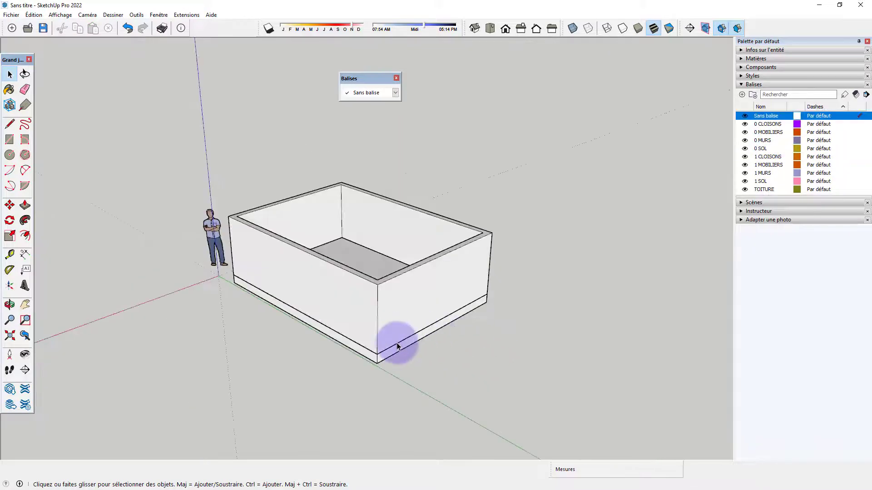
pyautogui.moveTo(436, 373); pyautogui.dragTo(348, 323)
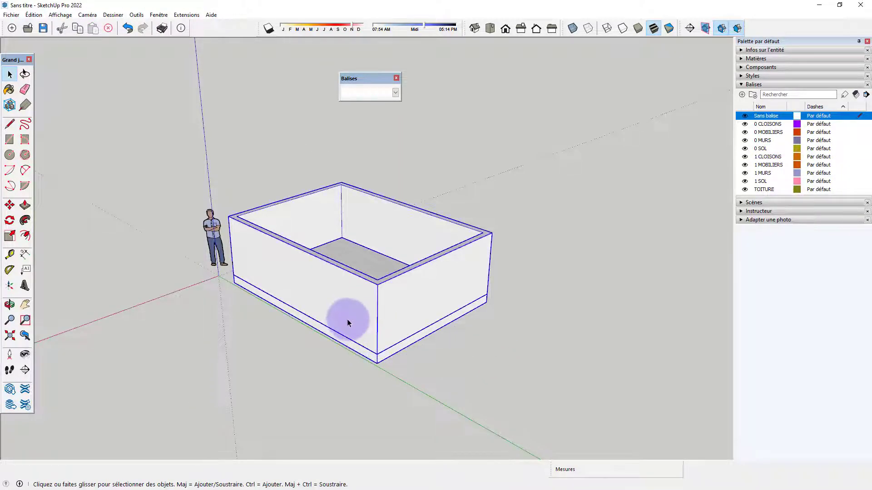
pyautogui.click(9, 205)
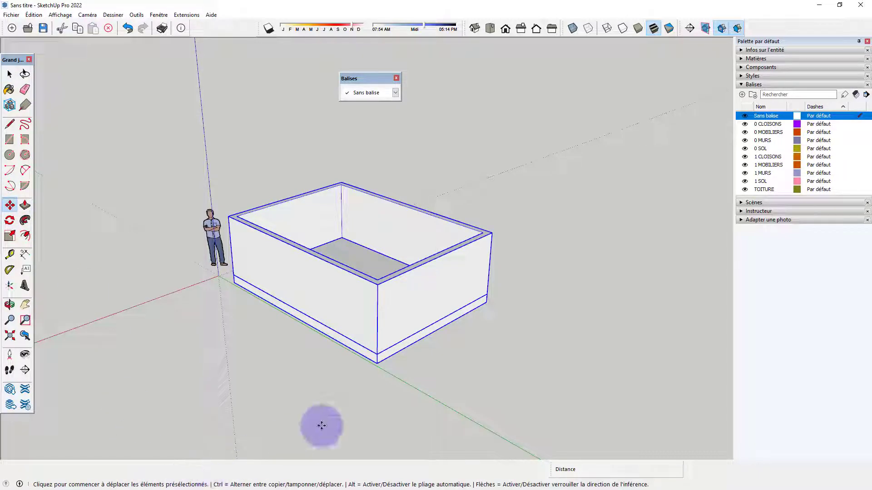
pyautogui.click(378, 364)
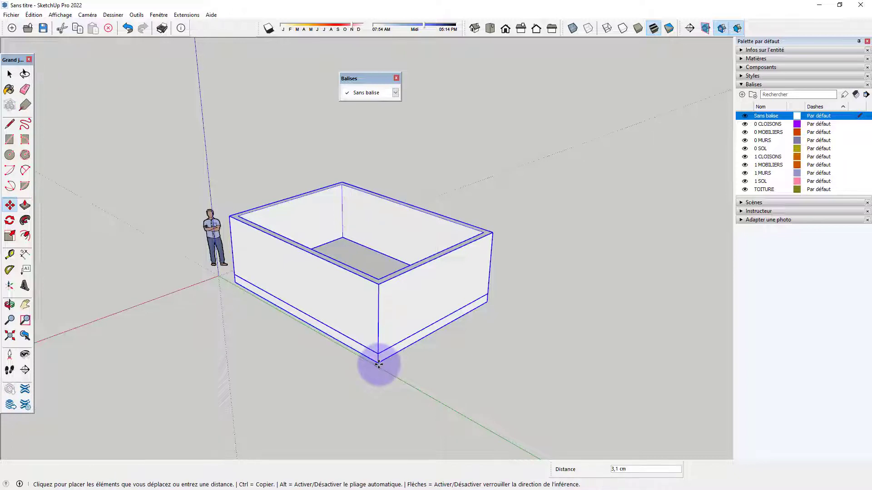
pyautogui.click(376, 284)
pyautogui.moveTo(376, 284); pyautogui.dragTo(374, 274, button='middle')
pyautogui.press('space')
pyautogui.click(502, 276)
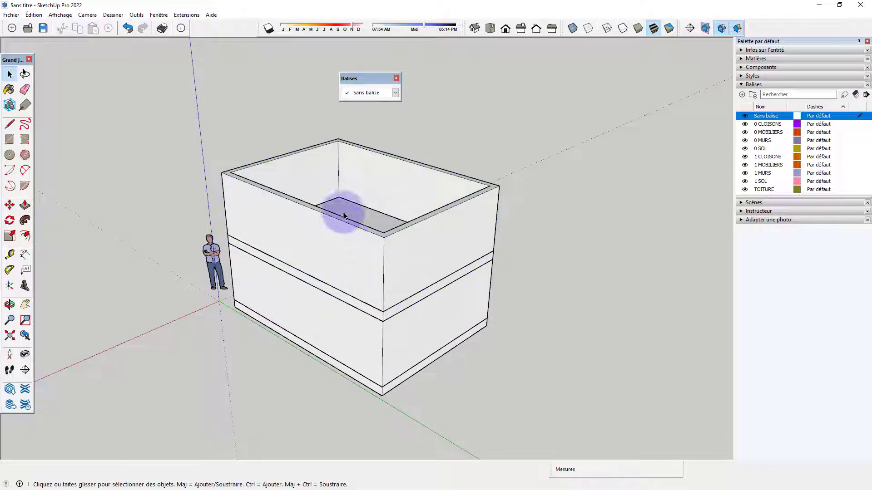
# Draw a rectangle of about 427.5 by 586.2 cm over the upper walls and push/pull it up about 27.5 cm as the roof
pyautogui.press('r')
pyautogui.click(221, 173)
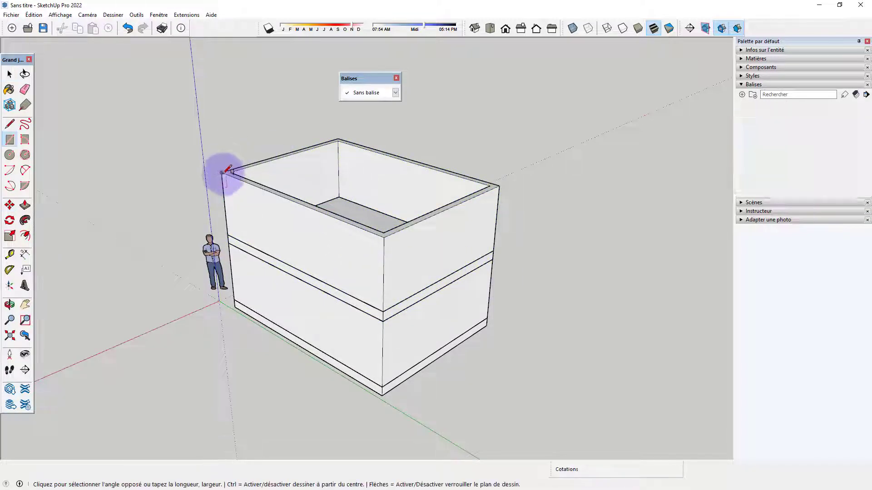
pyautogui.click(499, 186)
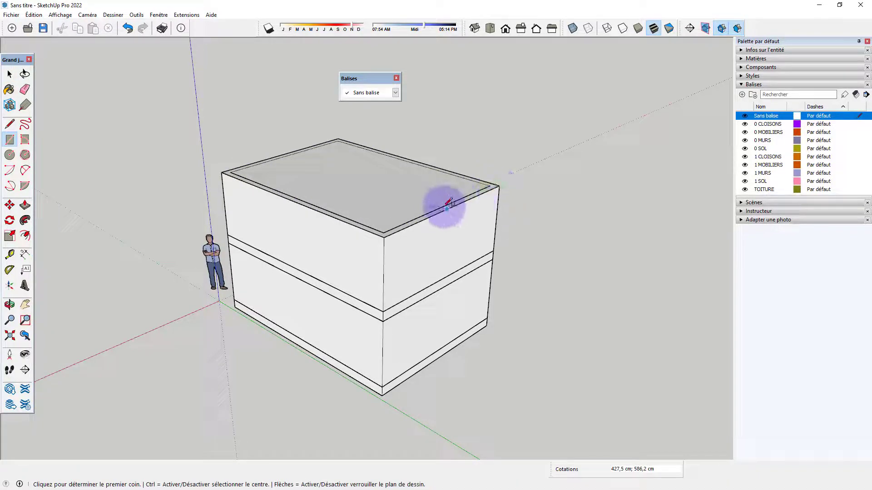
pyautogui.press('p')
pyautogui.click(424, 197)
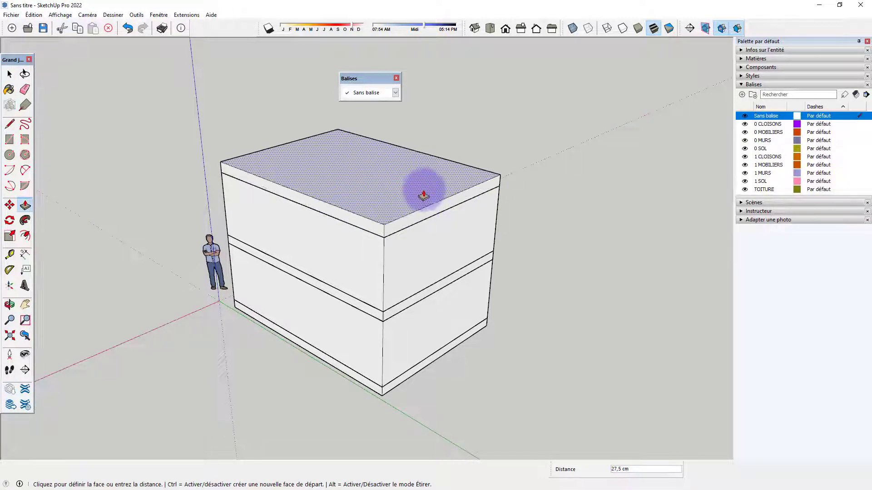
pyautogui.click(423, 196)
pyautogui.press('space')
pyautogui.scroll(5, 483, 188)
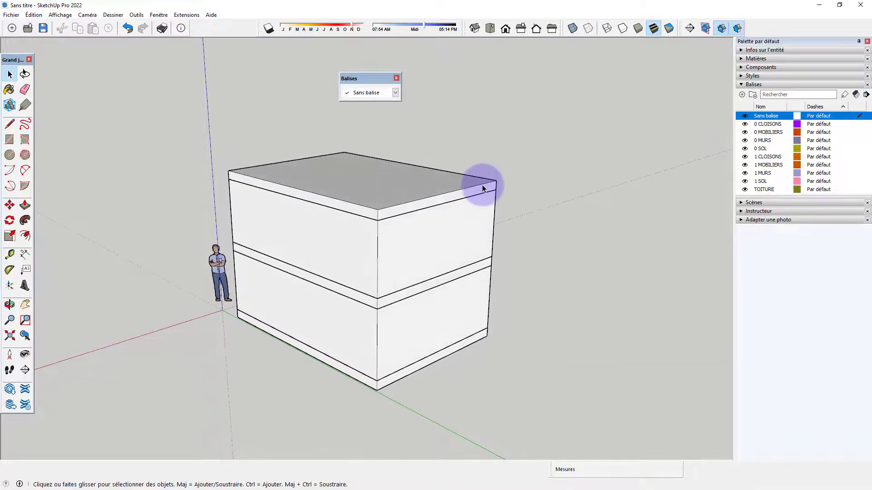
# Inside the ground-floor wall group, draw a door rectangle on the long front wall and push it through to cut the opening
pyautogui.moveTo(482, 188); pyautogui.dragTo(370, 283, button='middle')
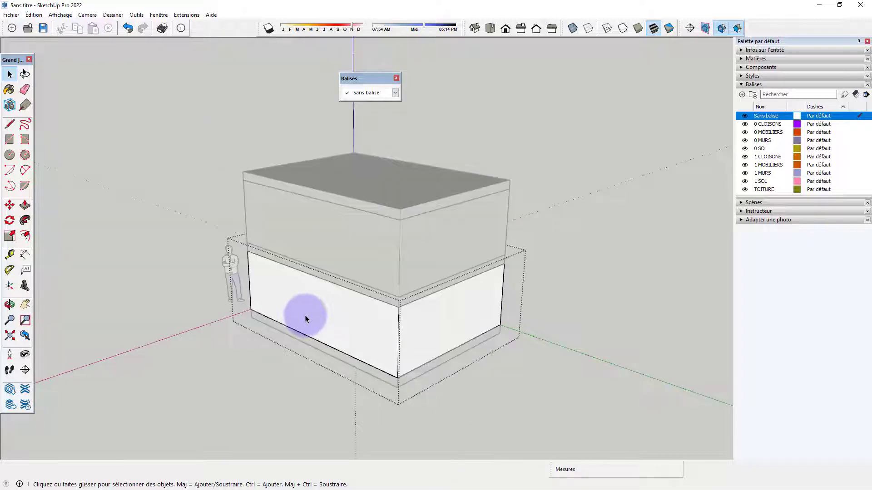
pyautogui.scroll(2, 305, 319)
pyautogui.press('r')
pyautogui.click(295, 335)
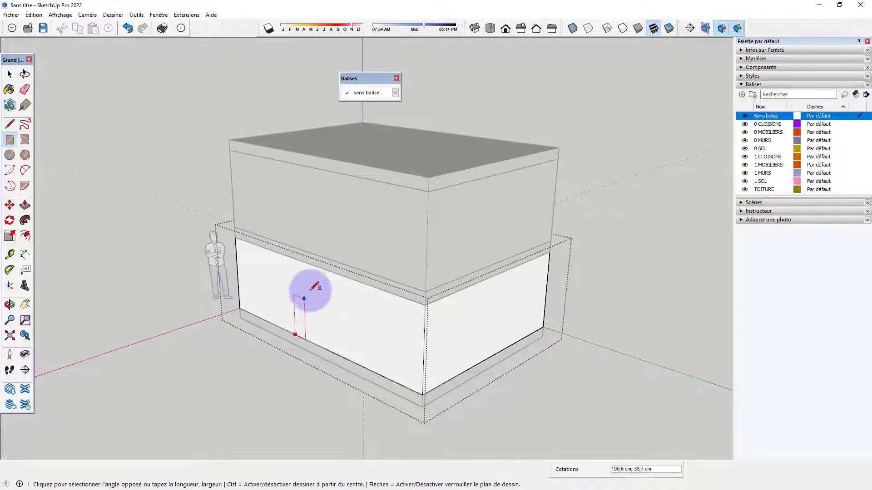
pyautogui.click(315, 277)
pyautogui.press('p')
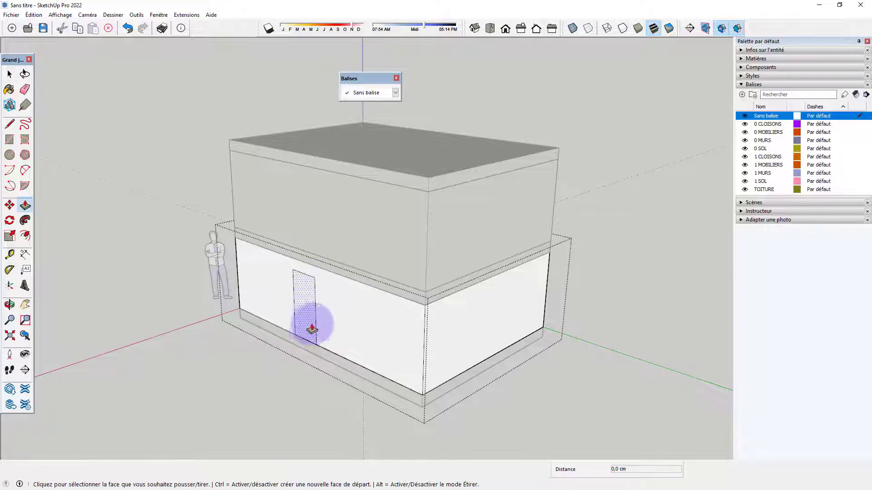
pyautogui.click(312, 328)
pyautogui.click(296, 318)
pyautogui.press('space')
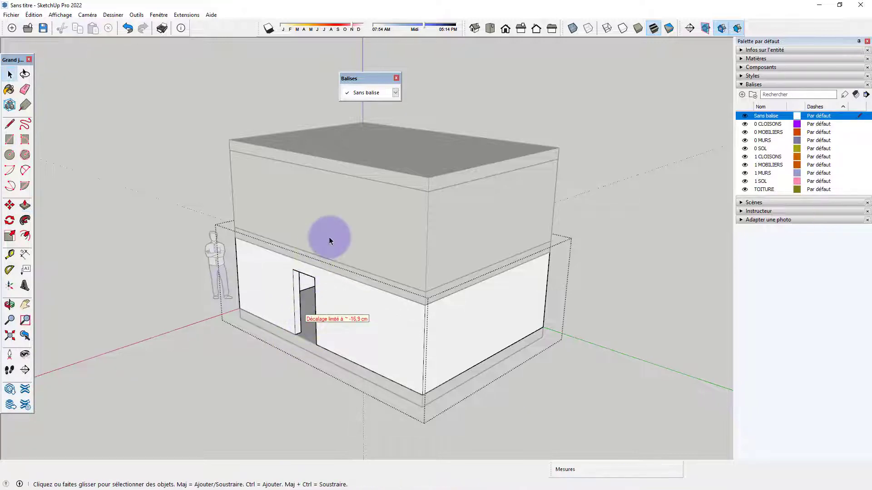
# Inside the upper wall group, draw a window of about 88.5 by 58.2 cm on the long front wall and push it through
pyautogui.doubleClick(329, 237)
pyautogui.press('r')
pyautogui.click(336, 208)
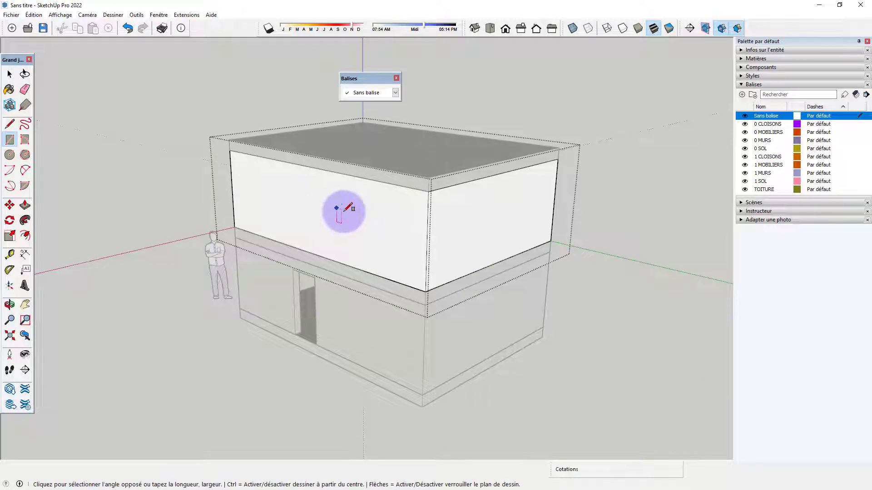
pyautogui.click(369, 245)
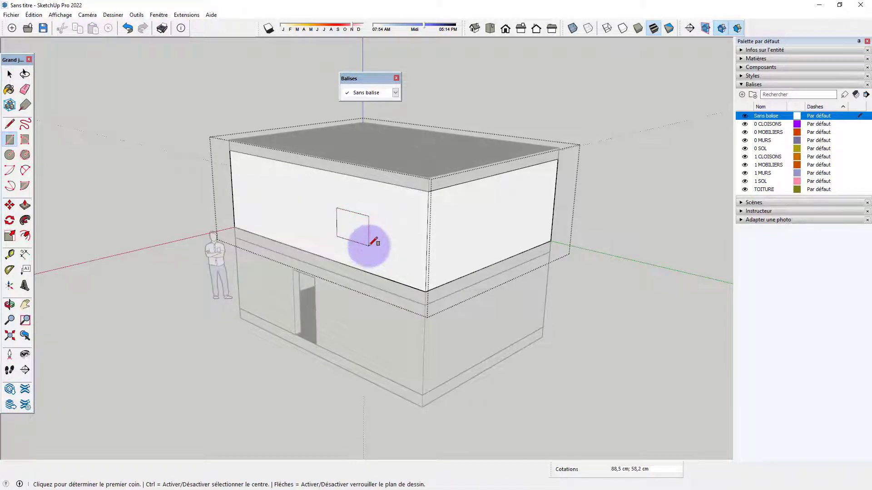
pyautogui.press('p')
pyautogui.click(356, 234)
pyautogui.click(357, 225)
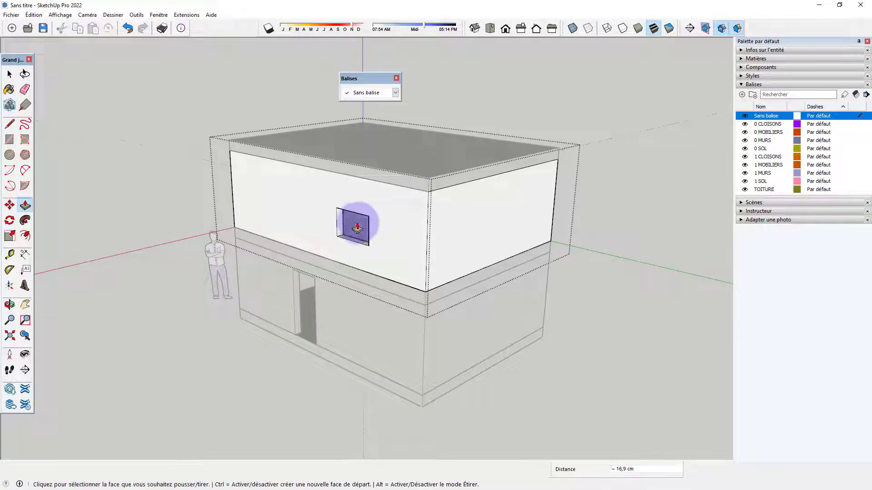
pyautogui.press('space')
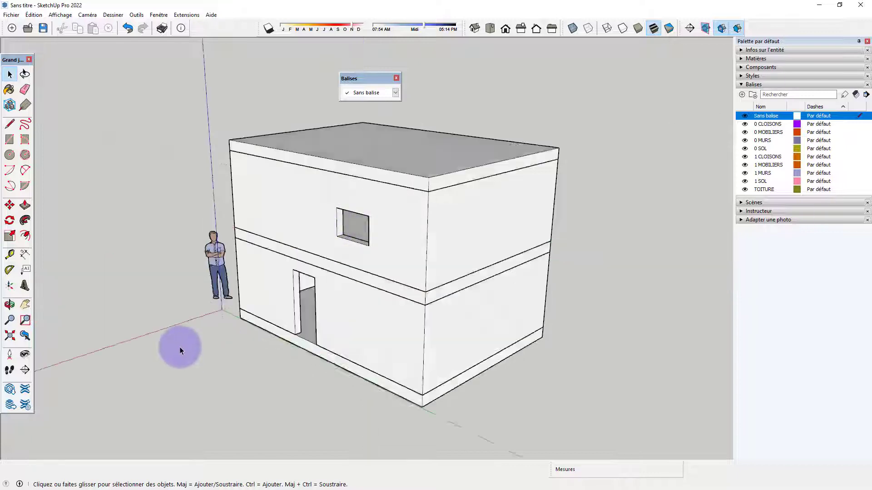
# Display the model coloured by tag and view the additional tag options
pyautogui.click(856, 95)
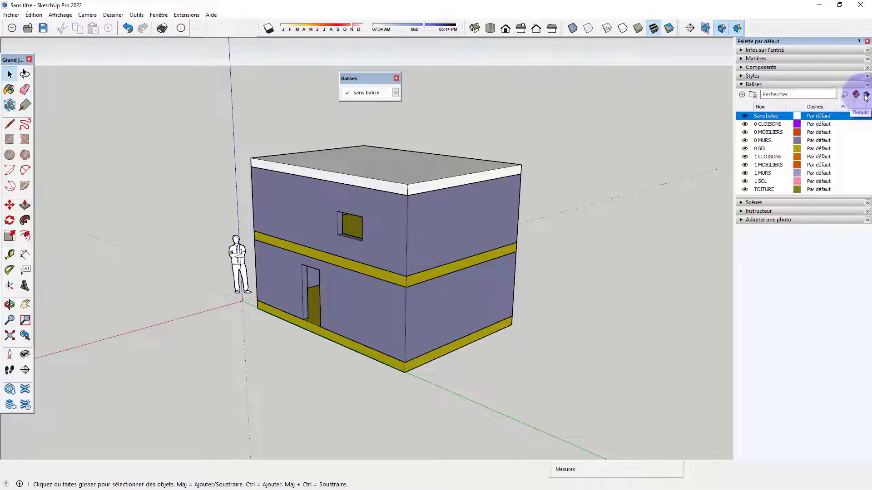
pyautogui.click(866, 94)
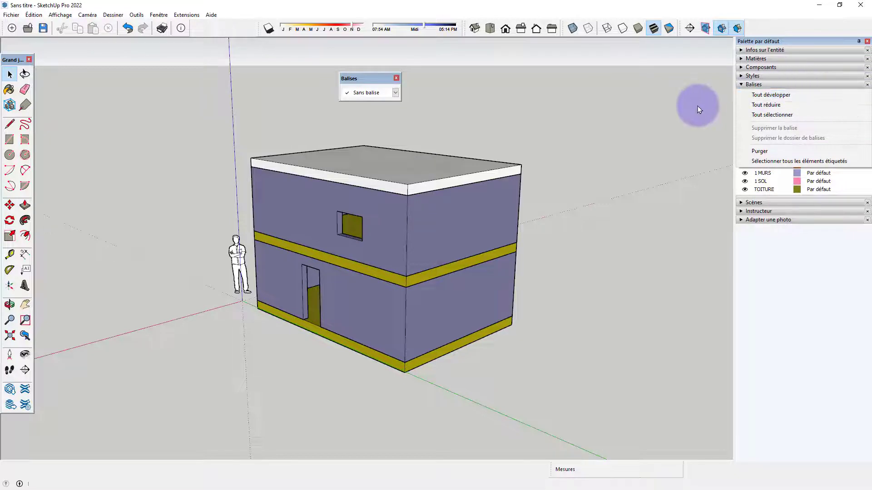
pyautogui.click(624, 111)
# Change the tag of the upper-floor wall group to 1 MURS
pyautogui.scroll(3, 624, 111)
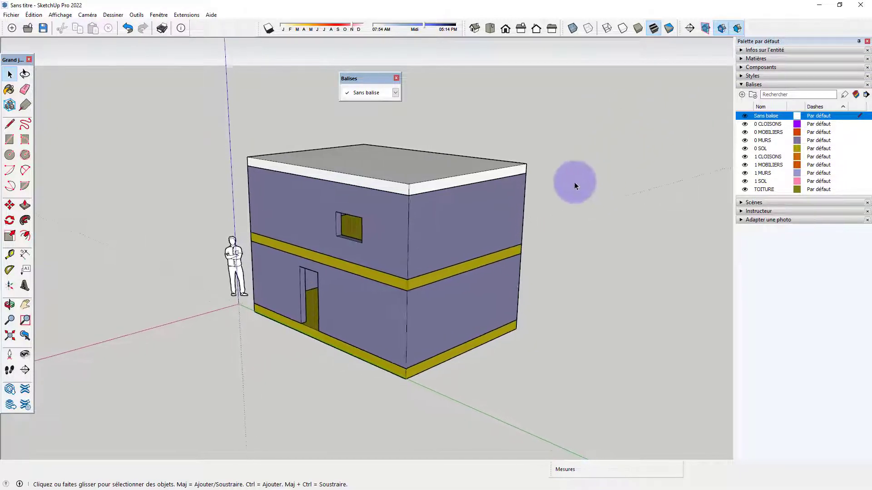
pyautogui.scroll(1, 485, 270)
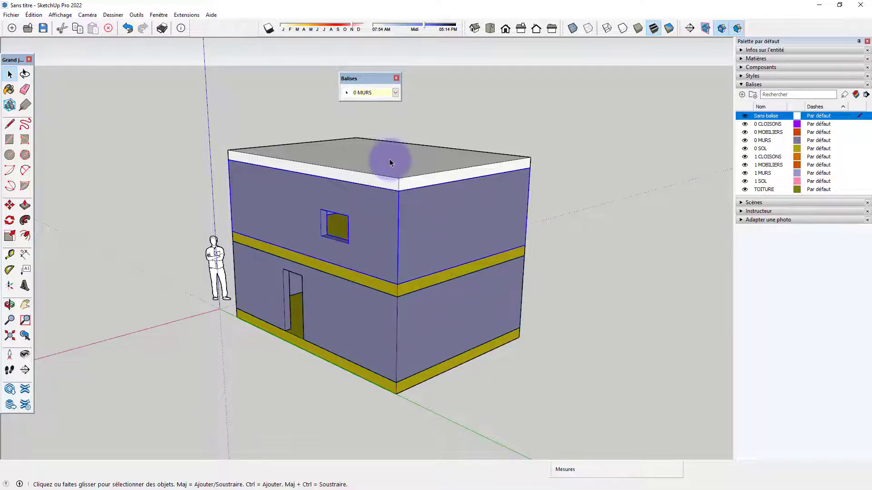
pyautogui.click(395, 92)
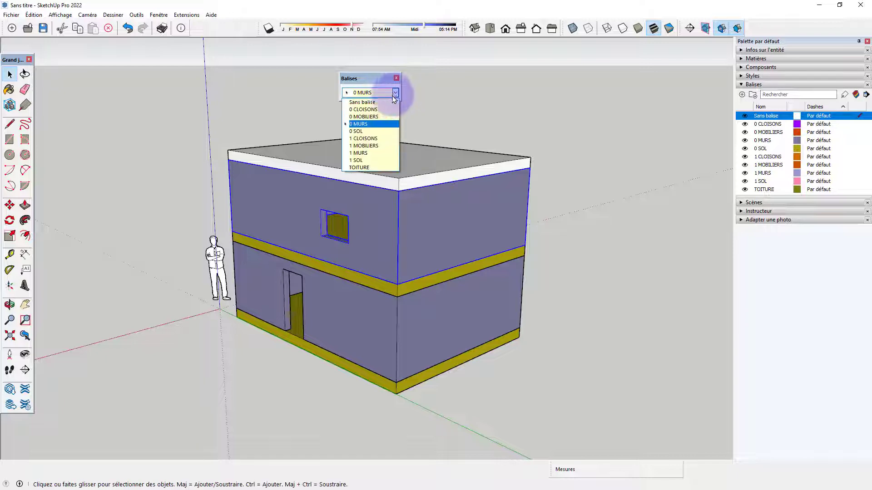
pyautogui.click(381, 153)
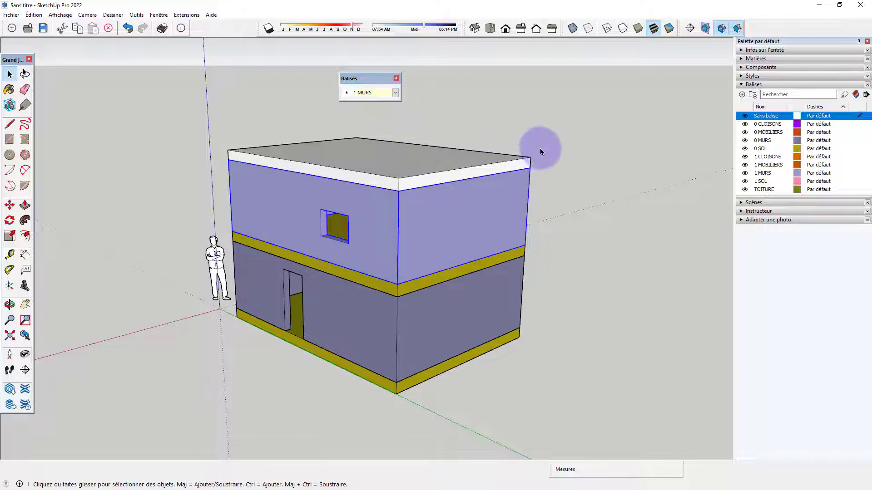
# Group the roof slab's faces and edges and assign the group the tag TOITURE
pyautogui.tripleClick(472, 165)
pyautogui.rightClick(471, 165)
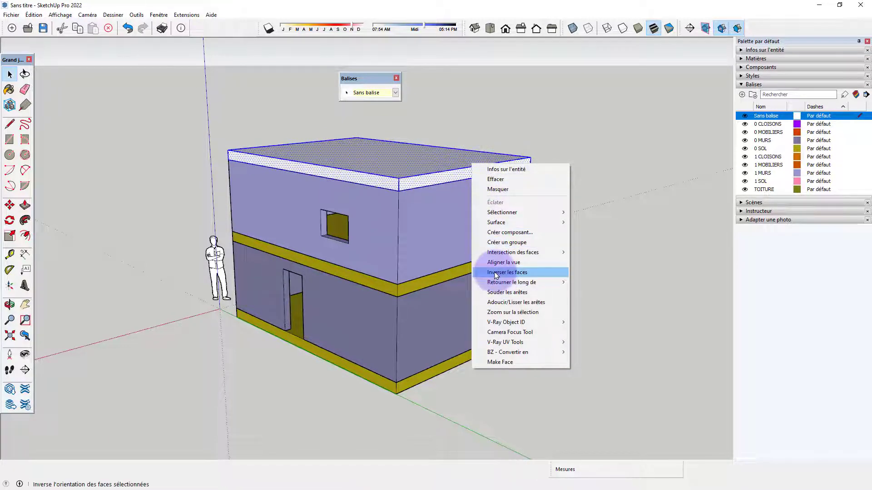
pyautogui.click(500, 191)
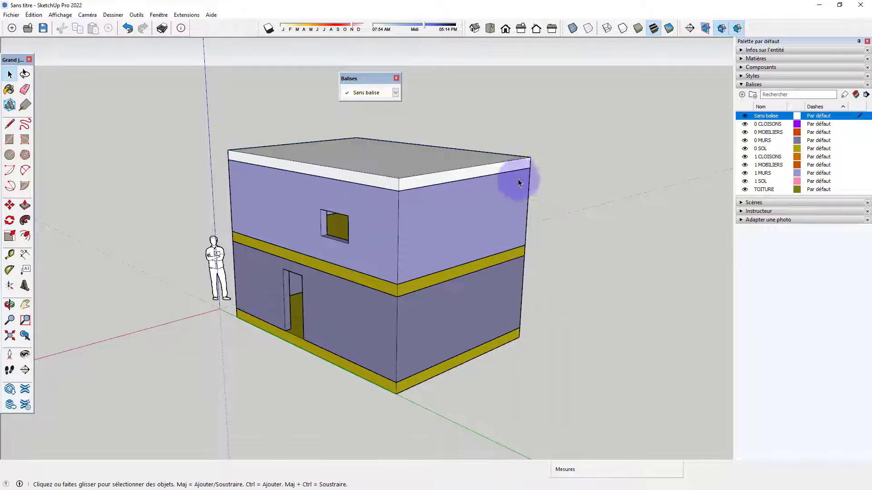
pyautogui.click(418, 176)
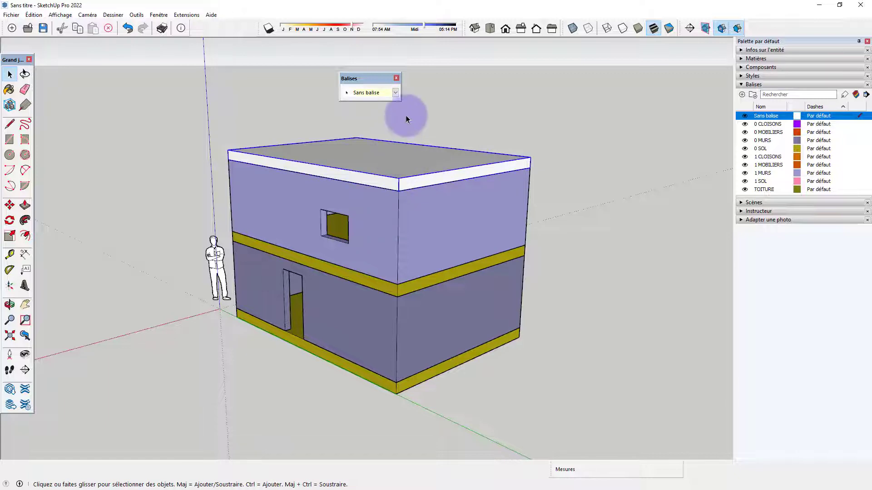
pyautogui.click(395, 92)
pyautogui.click(373, 168)
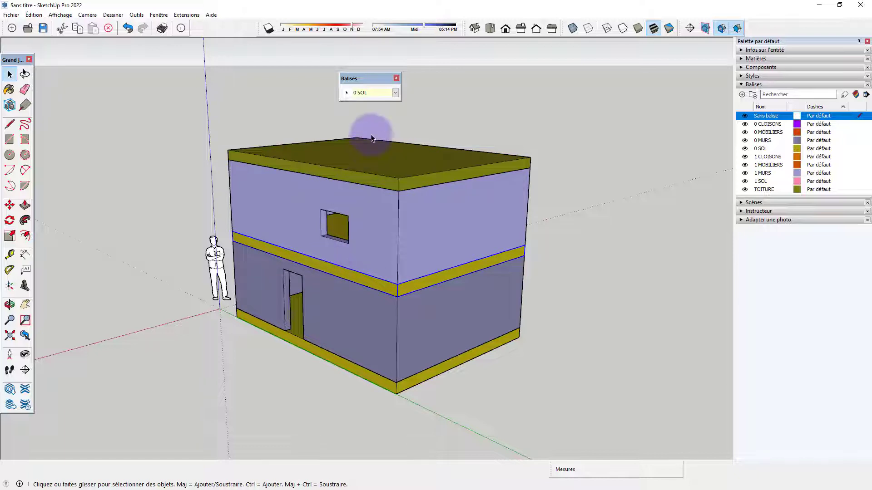
# Change the tag of the slab between the two floors to 1 SOL and inspect the building through the door
pyautogui.click(395, 94)
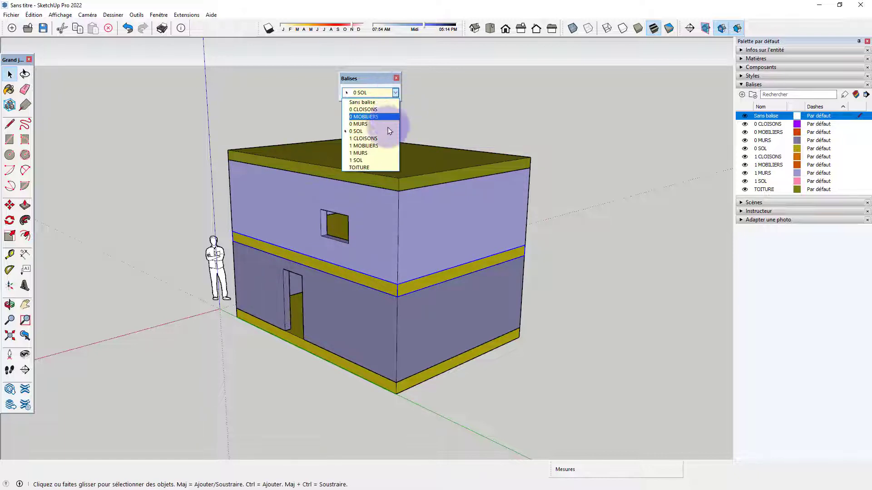
pyautogui.click(376, 157)
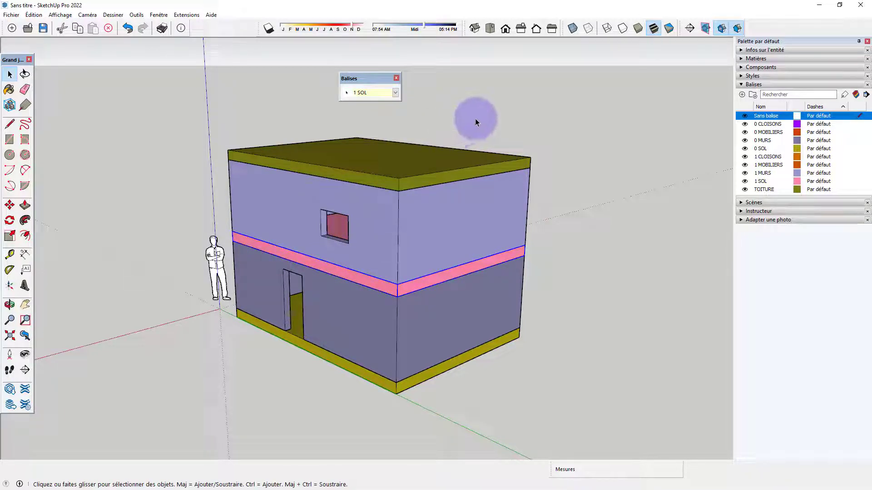
pyautogui.click(519, 100)
pyautogui.moveTo(520, 100); pyautogui.dragTo(525, 130, button='middle')
pyautogui.scroll(5, 404, 220)
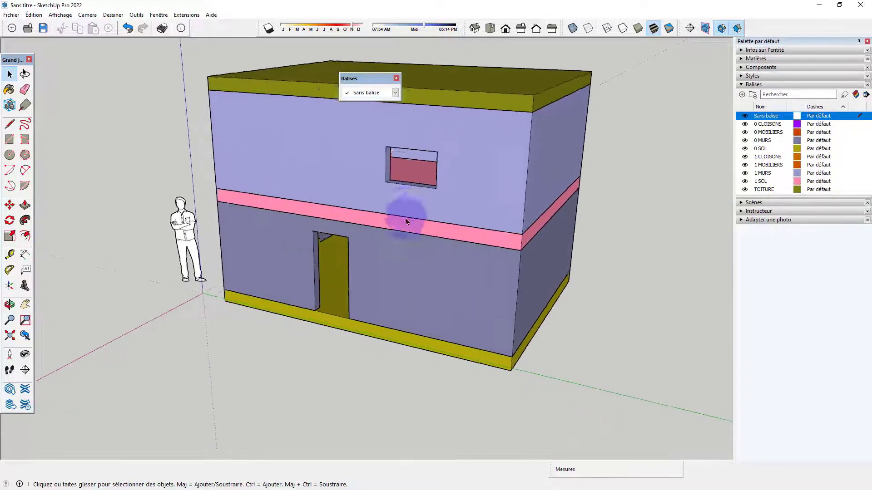
pyautogui.scroll(10, 405, 221)
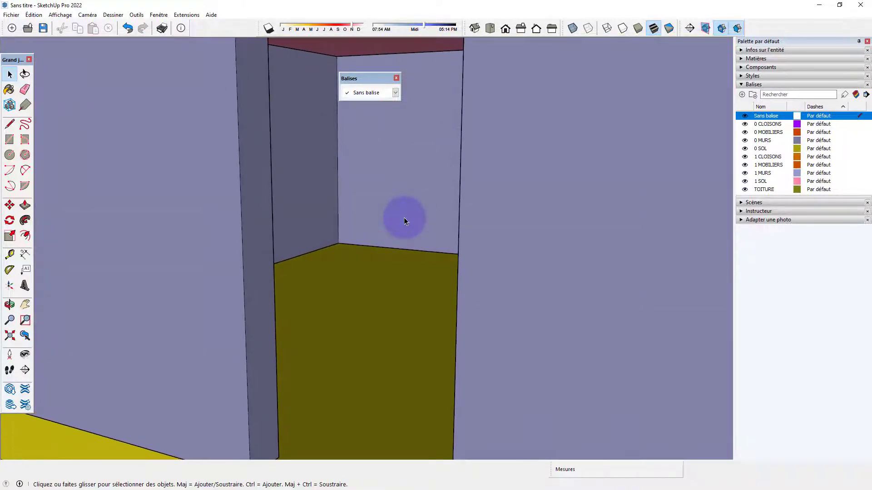
pyautogui.scroll(-15, 404, 217)
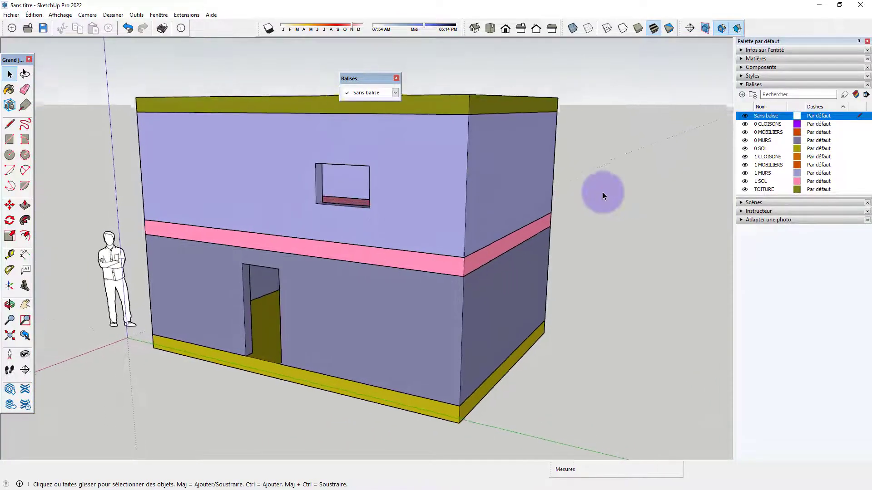
# Hide the upper-floor tags 1 CLOISONS, 1 MOBILIERS, 1 MURS and 1 SOL together with TOITURE
pyautogui.moveTo(602, 192); pyautogui.dragTo(739, 145, button='middle')
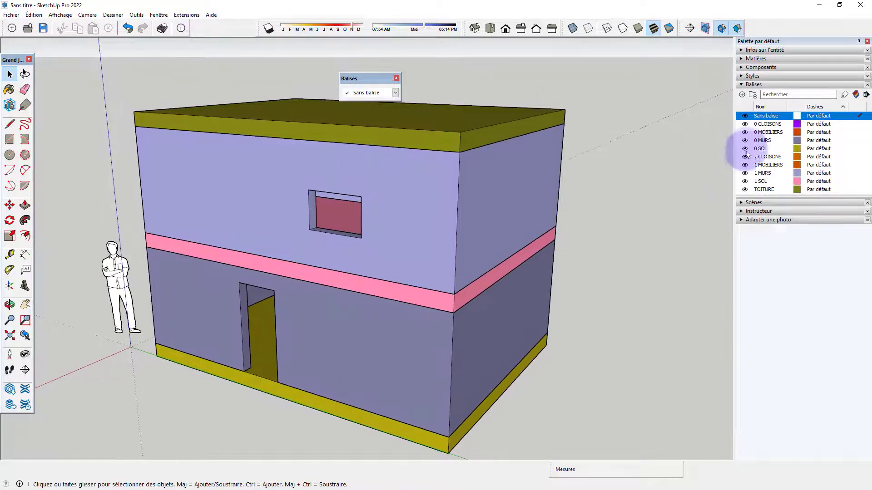
pyautogui.click(747, 159)
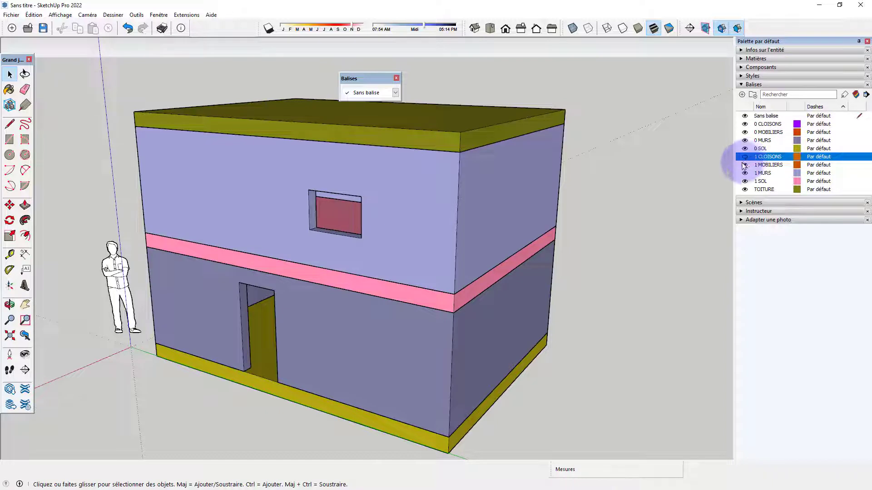
pyautogui.click(745, 164)
pyautogui.click(745, 173)
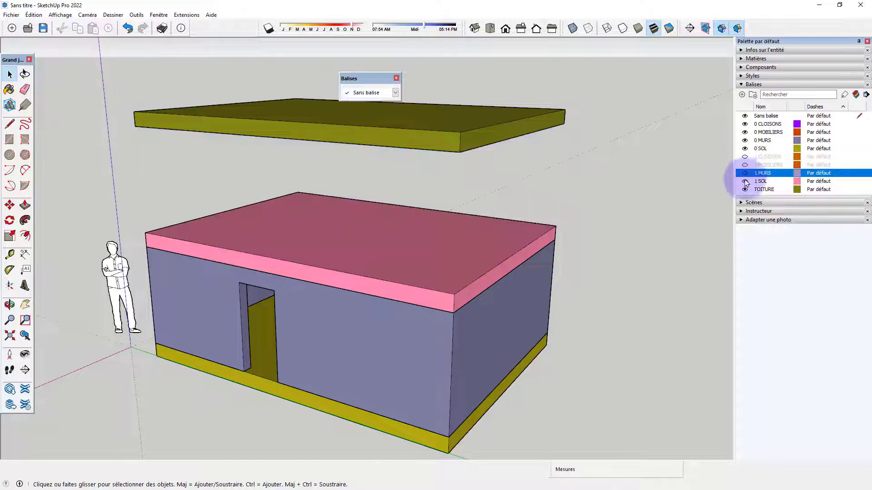
pyautogui.click(745, 181)
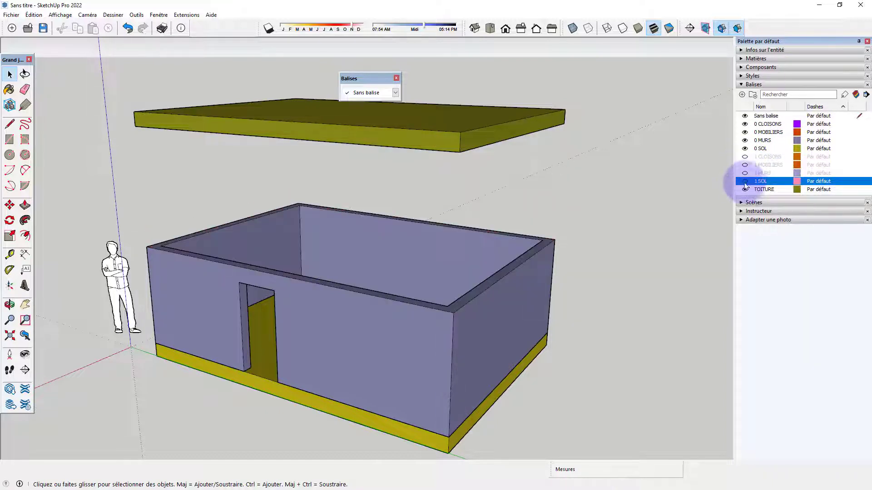
pyautogui.click(745, 189)
pyautogui.moveTo(690, 200); pyautogui.dragTo(424, 239, button='middle')
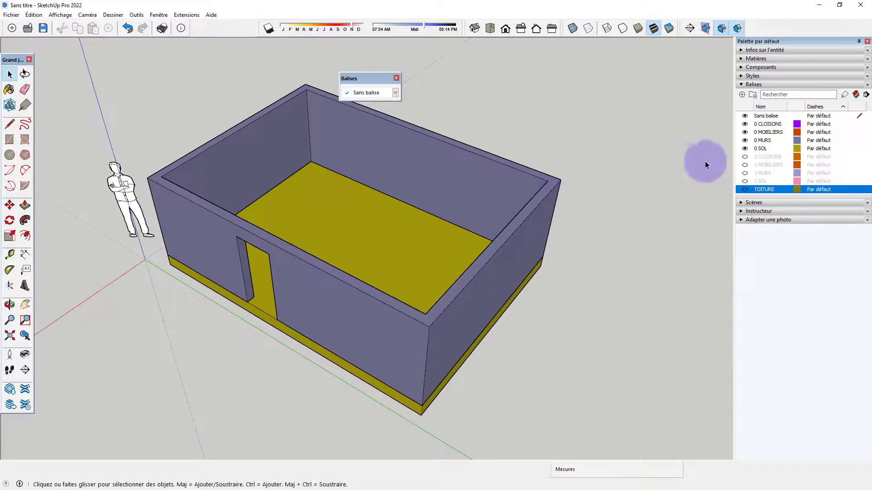
# Hide the ground-floor tags 0 CLOISONS, 0 MOBILIERS, 0 MURS and 0 SOL
pyautogui.click(745, 124)
pyautogui.click(744, 132)
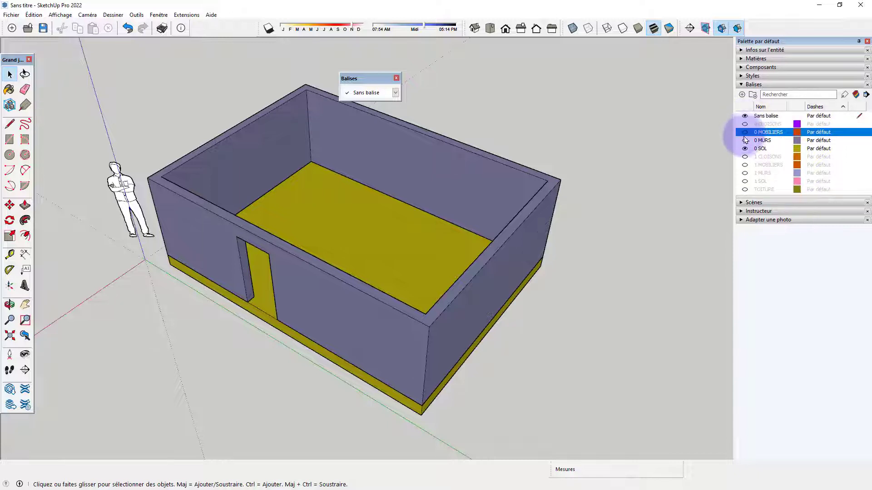
pyautogui.click(745, 140)
pyautogui.click(745, 149)
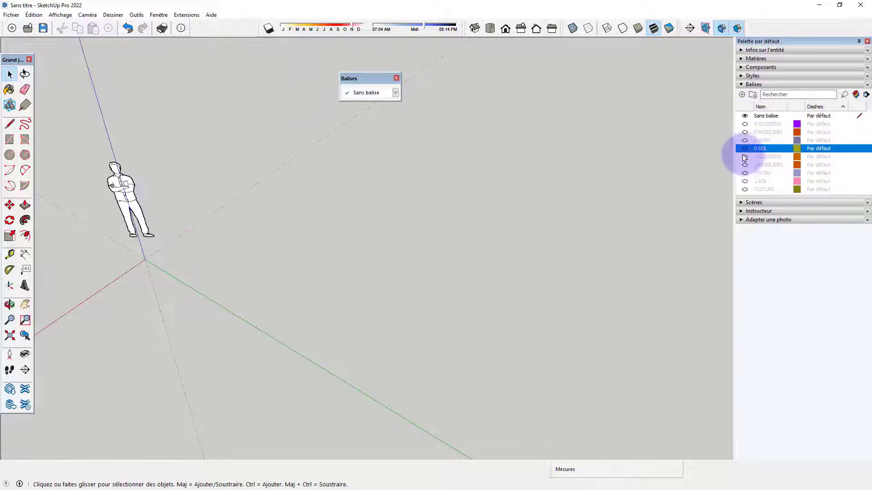
# Make the upper-floor tags 1 CLOISONS, 1 MOBILIERS, 1 MURS and 1 SOL visible again
pyautogui.click(744, 157)
pyautogui.click(744, 165)
pyautogui.click(744, 173)
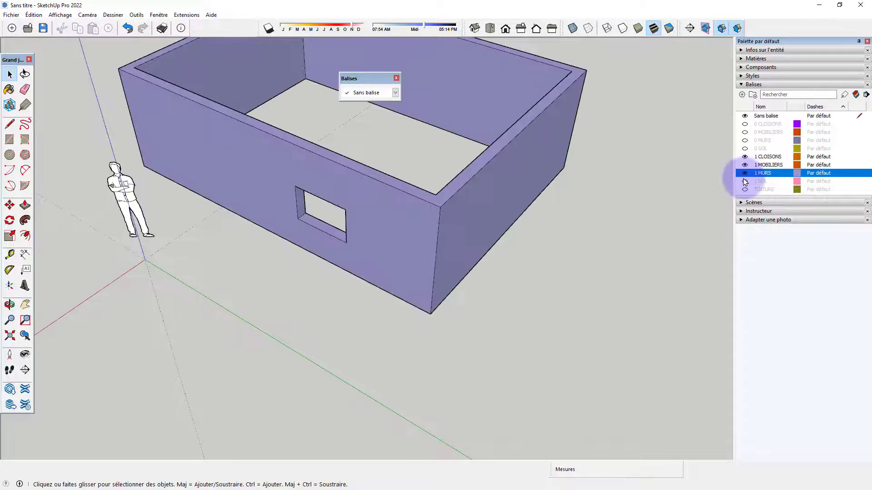
pyautogui.click(745, 181)
pyautogui.moveTo(670, 204); pyautogui.dragTo(573, 233, button='middle')
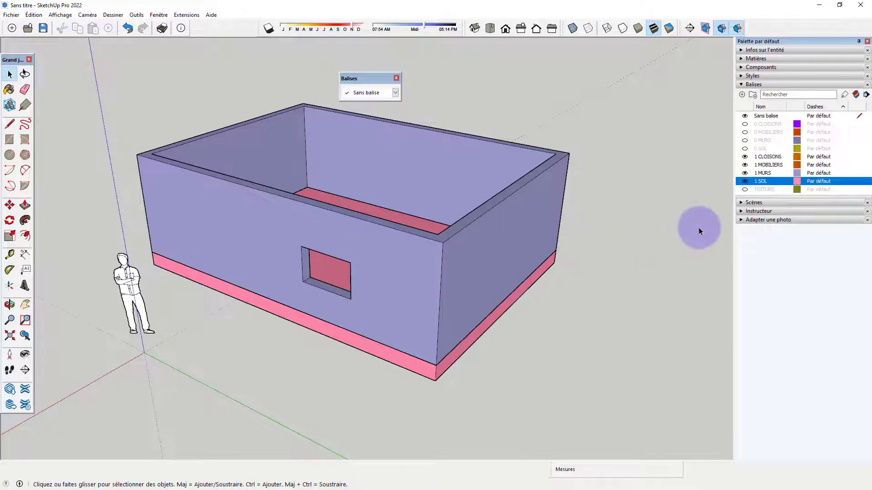
# Configure the scene properties so that only the visible tags (Balises visibles) are saved
pyautogui.click(752, 202)
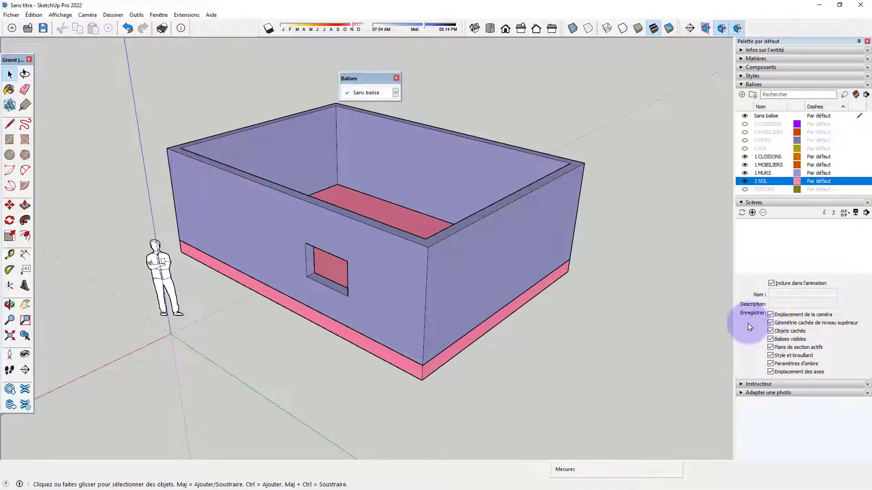
pyautogui.click(770, 331)
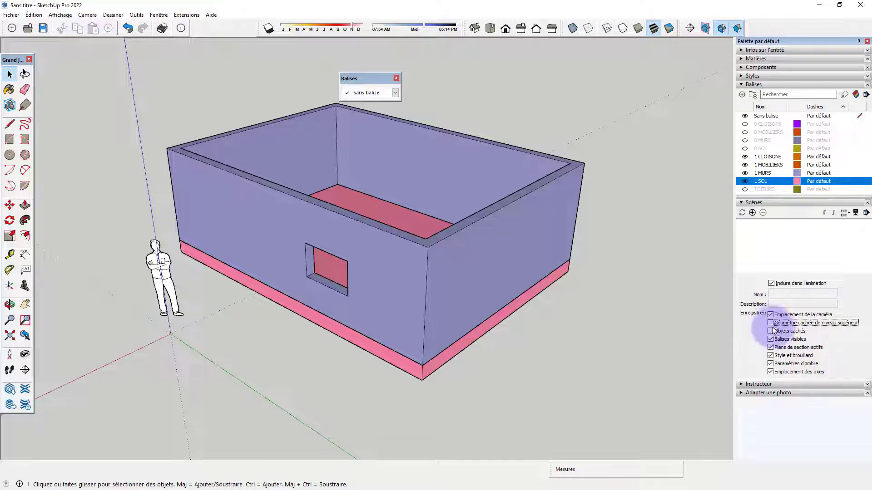
pyautogui.click(770, 315)
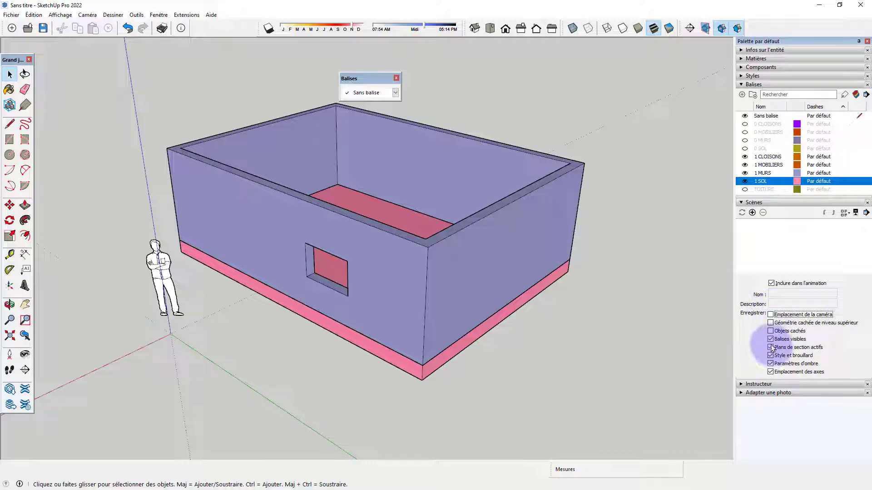
pyautogui.click(771, 347)
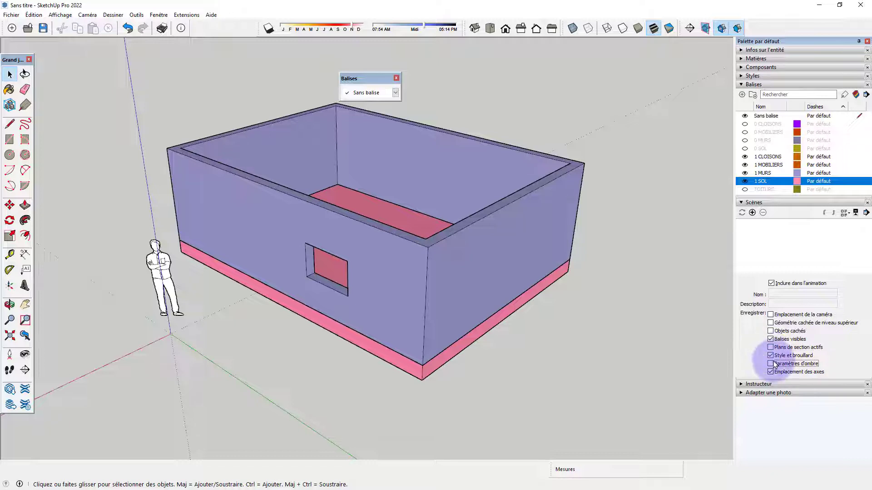
pyautogui.click(770, 356)
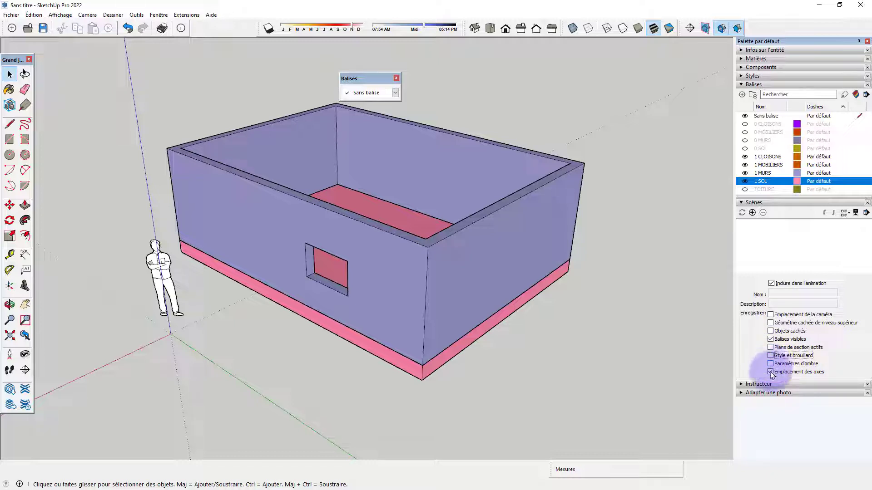
pyautogui.click(771, 373)
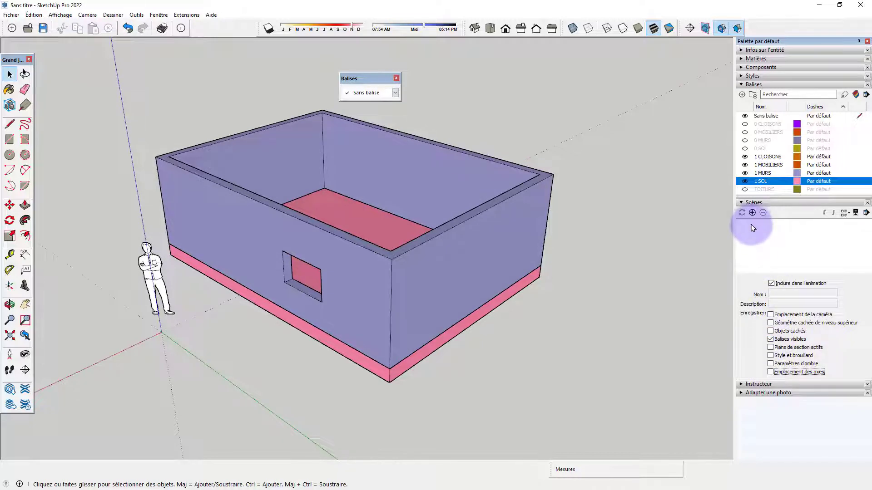
# Add a scene of the upper floor and name it NIV 1
pyautogui.click(752, 212)
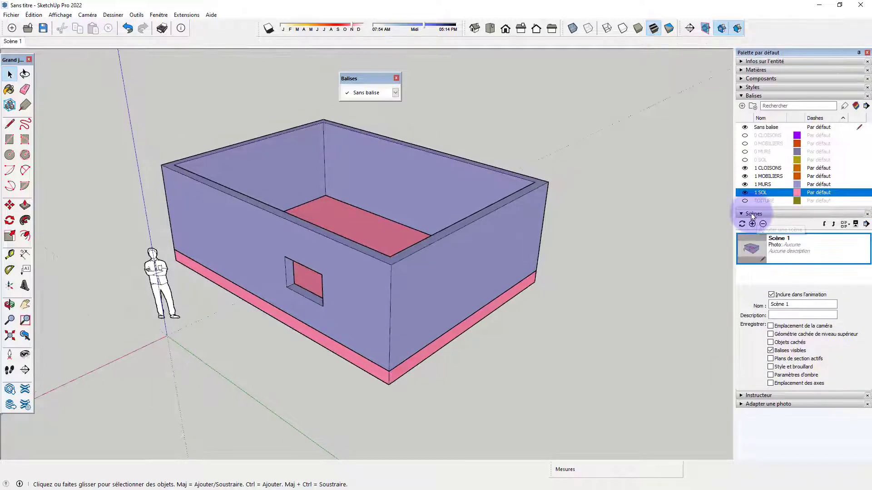
pyautogui.click(763, 302)
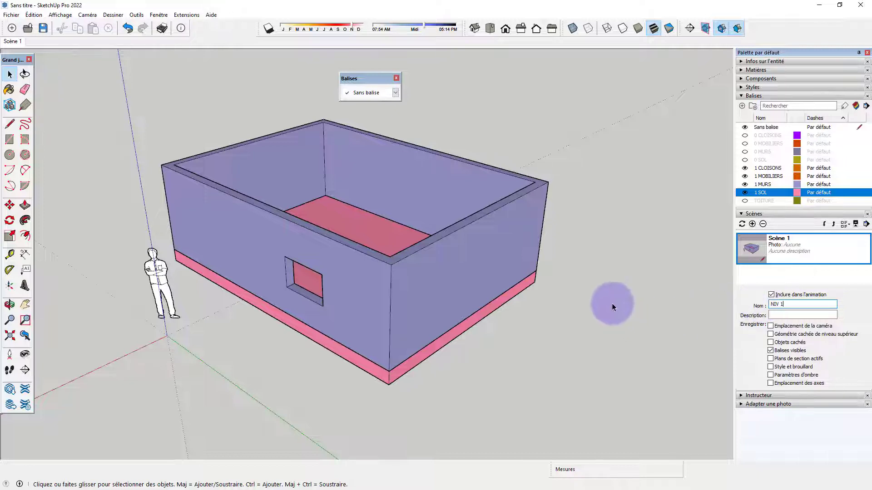
pyautogui.click(612, 303)
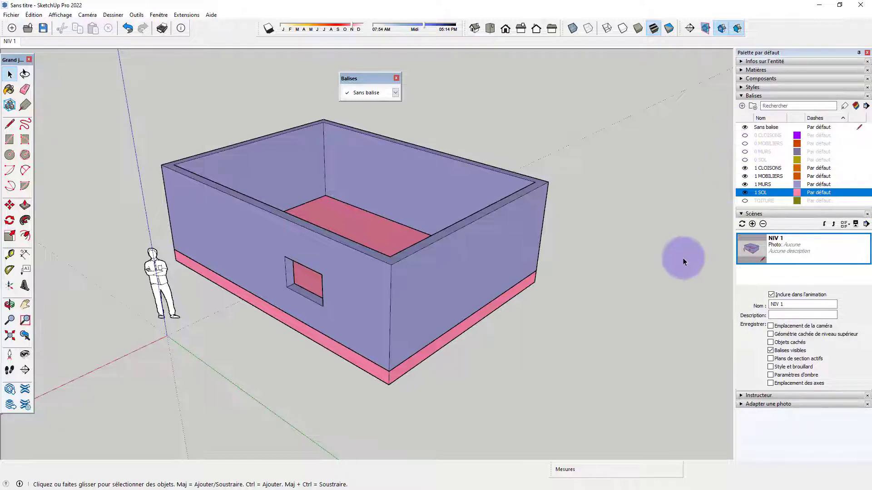
# Update the scene NIV 1 with only its visible tags and view the scene's other options
pyautogui.click(741, 224)
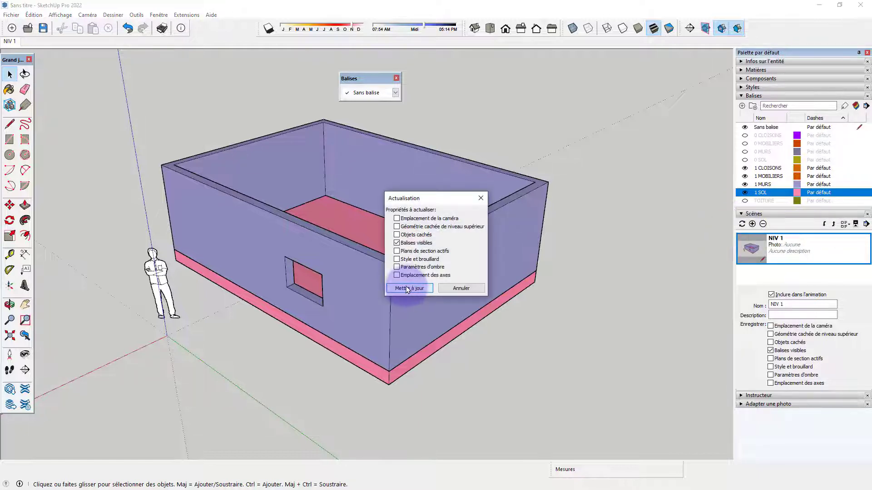
pyautogui.click(402, 286)
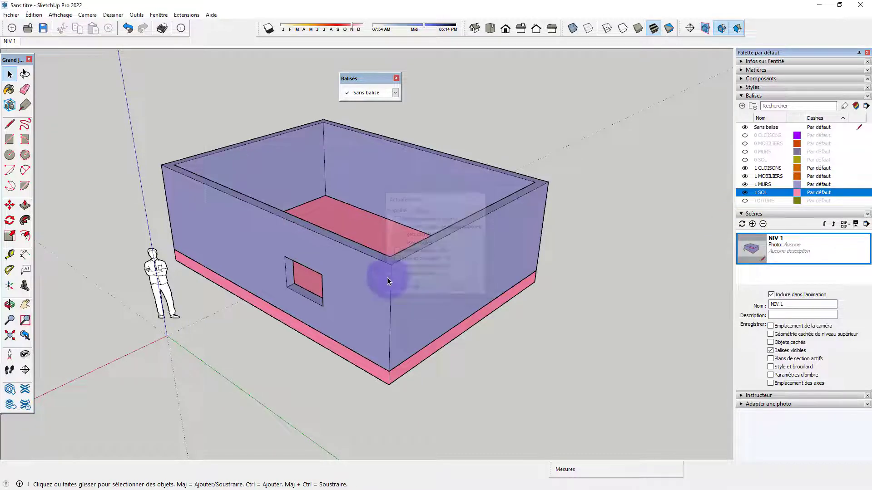
pyautogui.rightClick(10, 42)
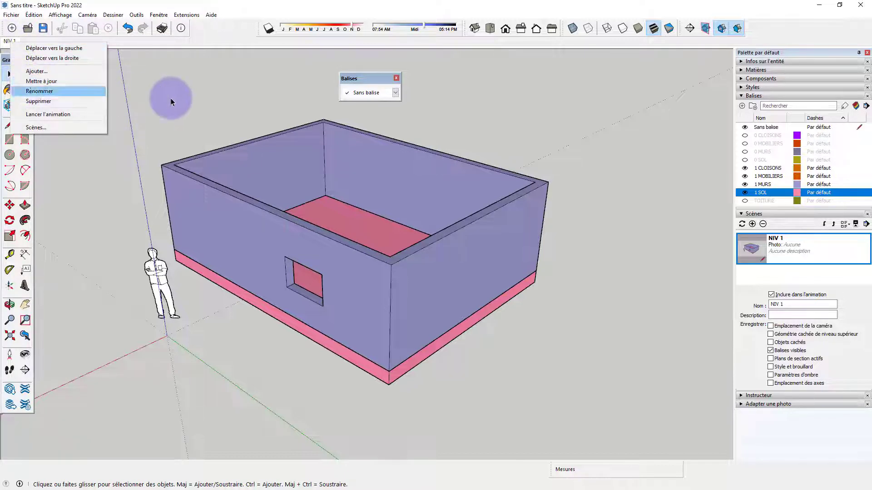
pyautogui.click(241, 99)
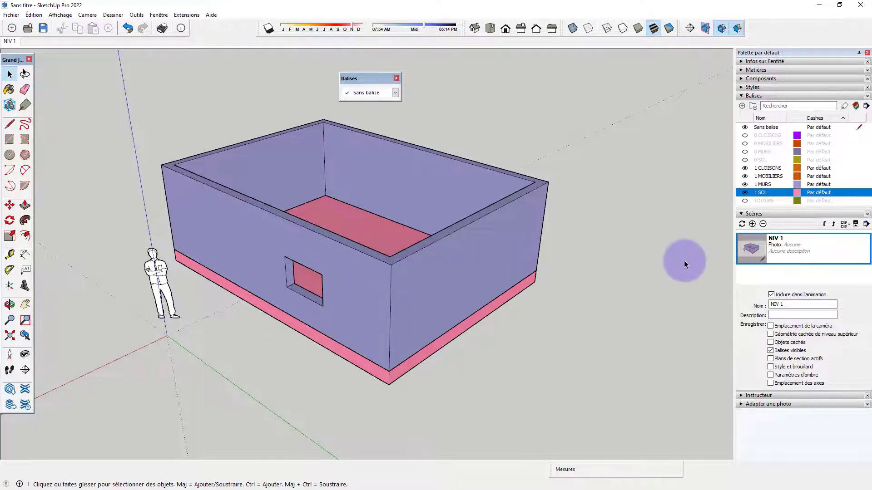
# Add a second scene and name it NIV 0
pyautogui.click(752, 223)
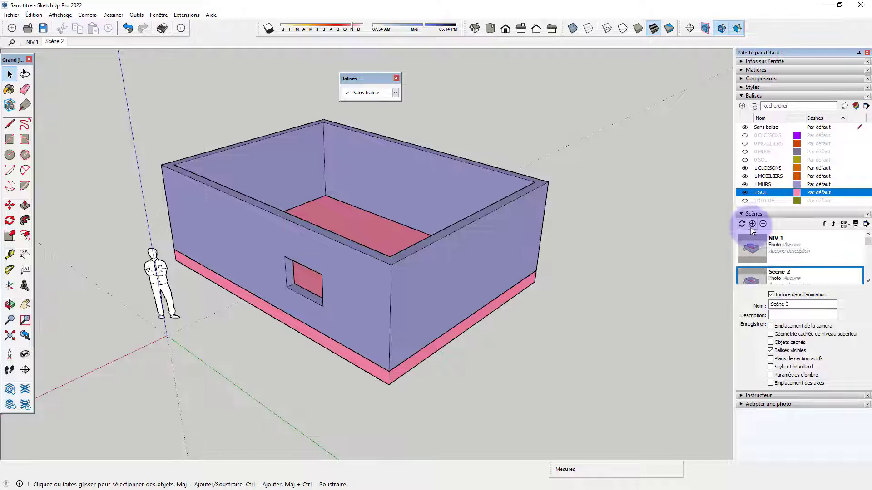
pyautogui.tripleClick(777, 303)
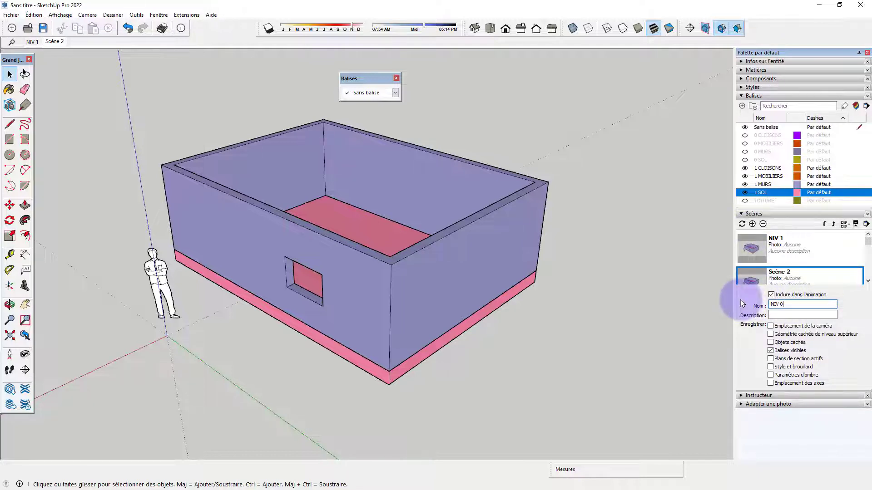
pyautogui.click(625, 296)
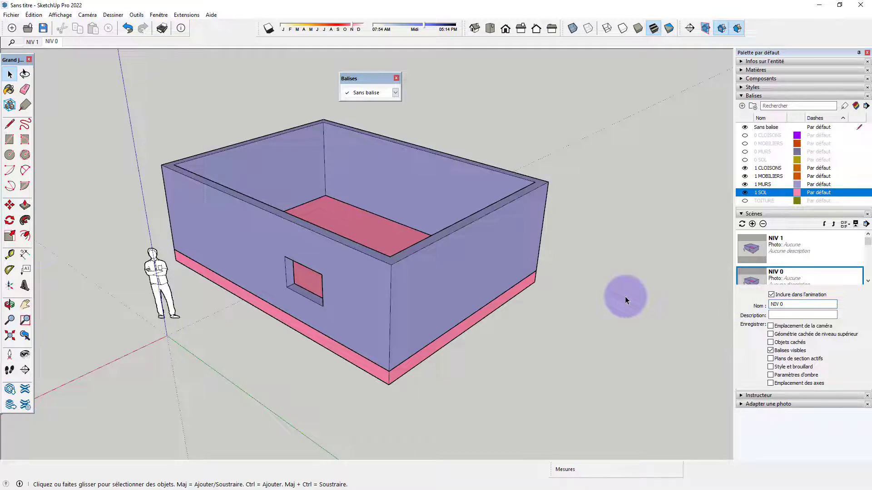
# Hide the upper-floor tags 1 CLOISONS, 1 MOBILIERS, 1 MURS and 1 SOL
pyautogui.click(744, 168)
pyautogui.click(745, 176)
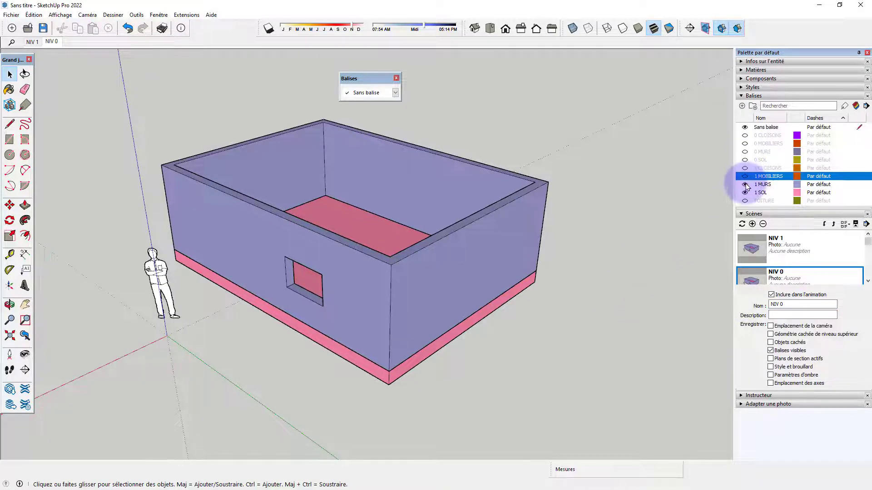
pyautogui.click(744, 185)
pyautogui.click(744, 193)
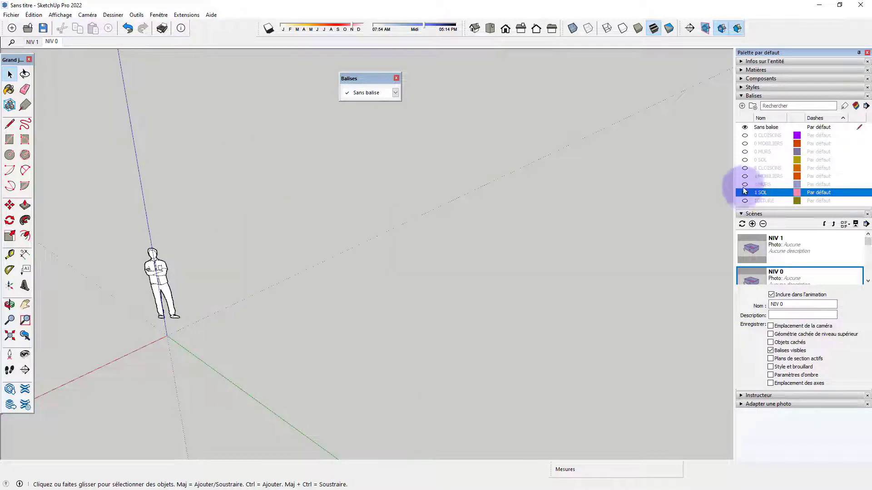
# Show the tags 0 CLOISONS, 0 MOBILIERS, 0 MURS and 0 SOL, and update the scene NIV 0 with them
pyautogui.click(744, 135)
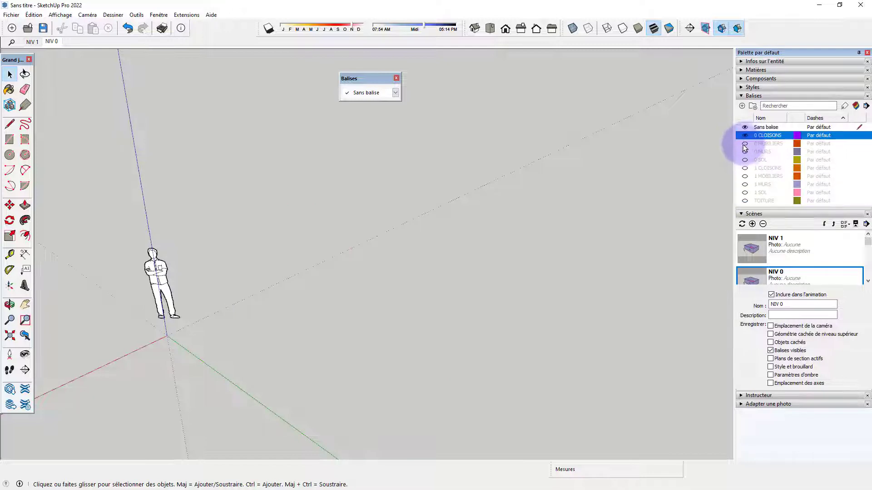
pyautogui.click(744, 144)
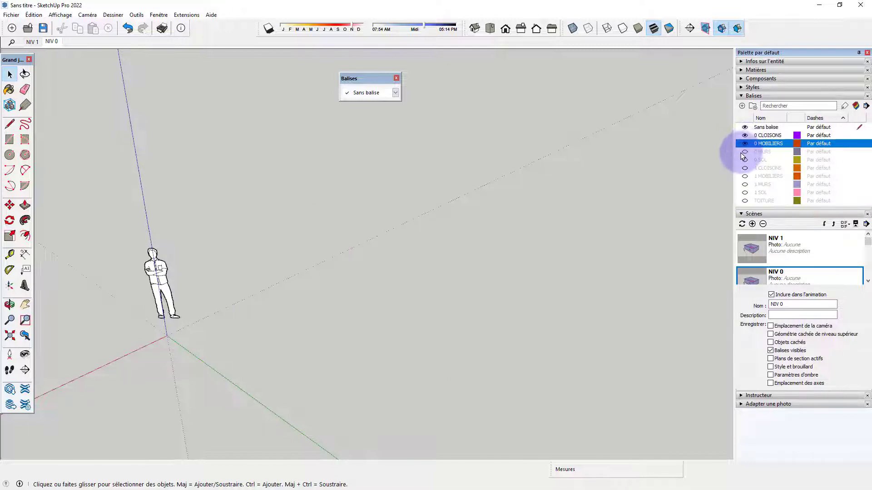
pyautogui.click(745, 152)
pyautogui.click(745, 160)
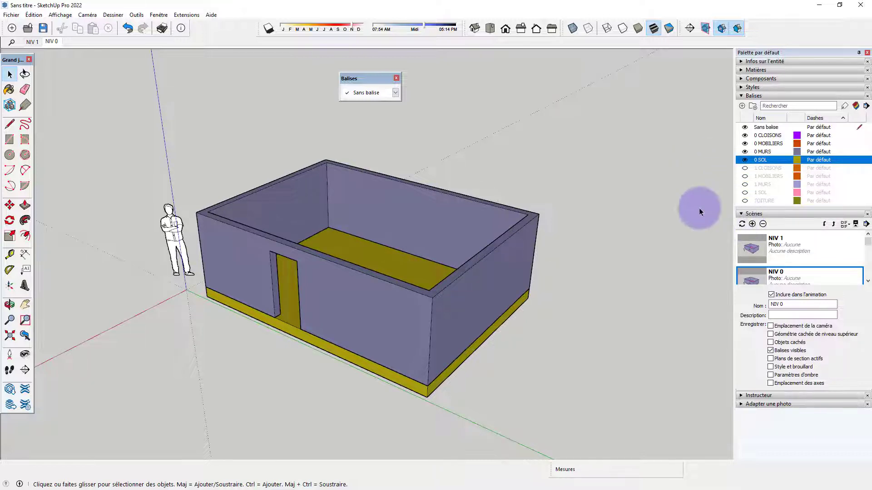
pyautogui.rightClick(51, 41)
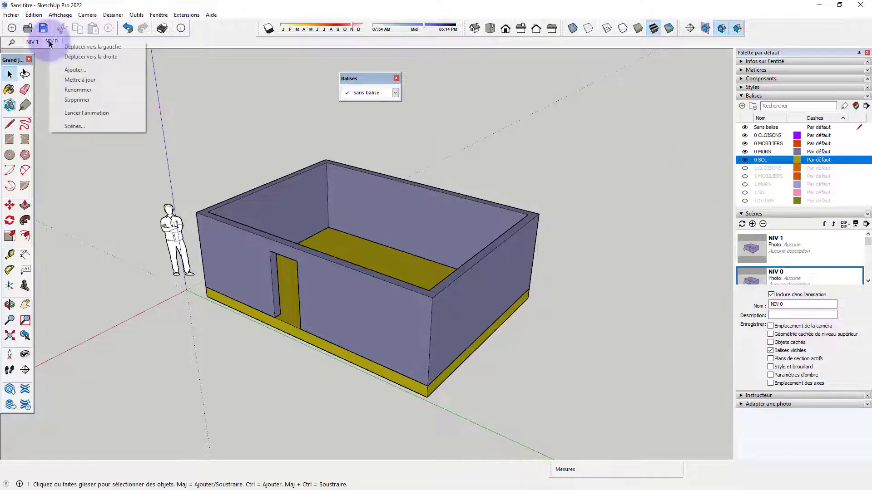
pyautogui.click(79, 80)
# Switch to the scene NIV 1 and display the scenes as a simple list (Liste)
pyautogui.scroll(5, 190, 148)
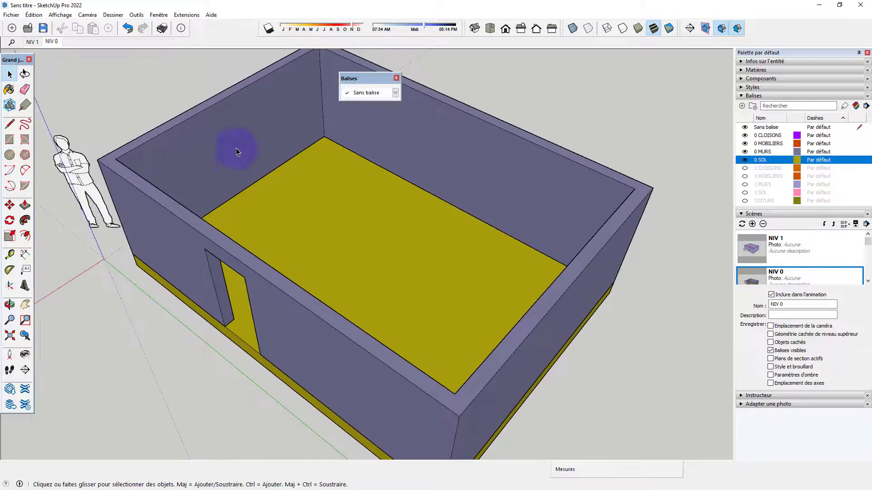
pyautogui.click(33, 42)
pyautogui.scroll(-6, 250, 161)
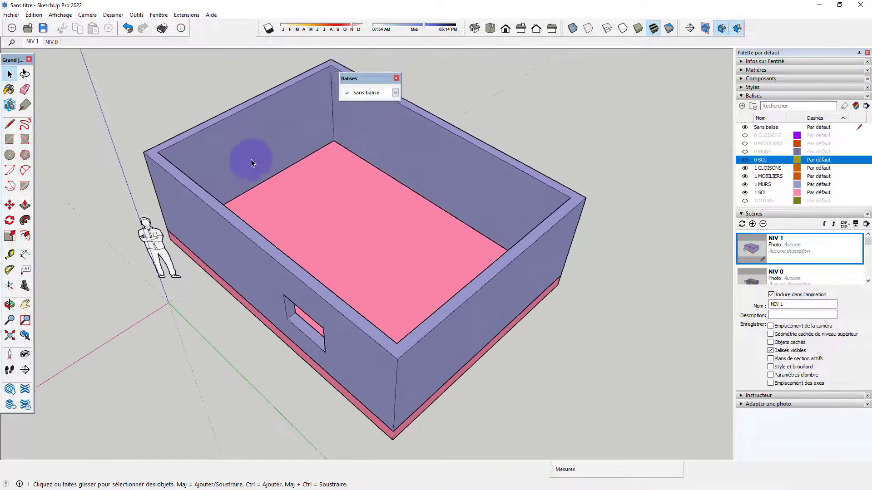
pyautogui.click(847, 225)
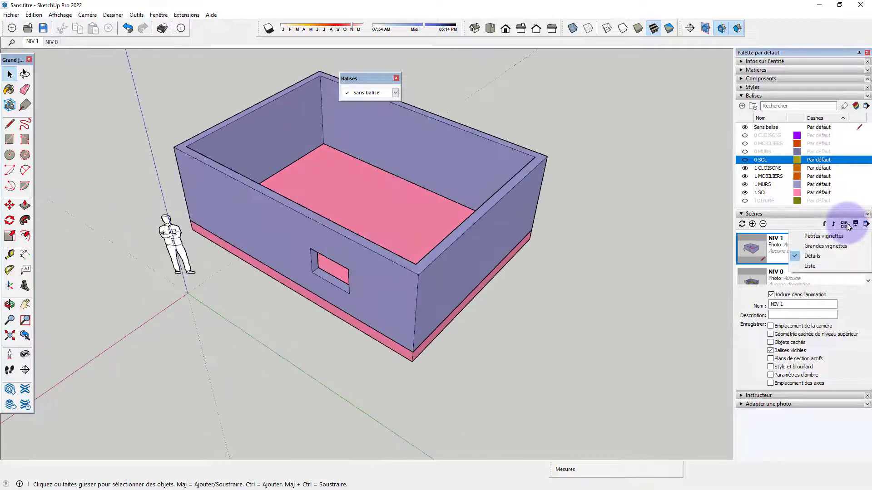
pyautogui.click(826, 262)
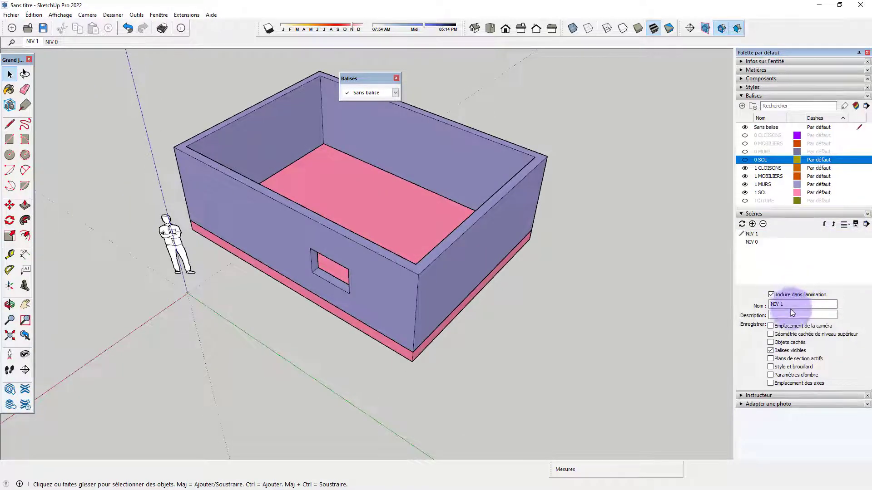
# Add a new scene and name it NIV 0+1
pyautogui.click(753, 224)
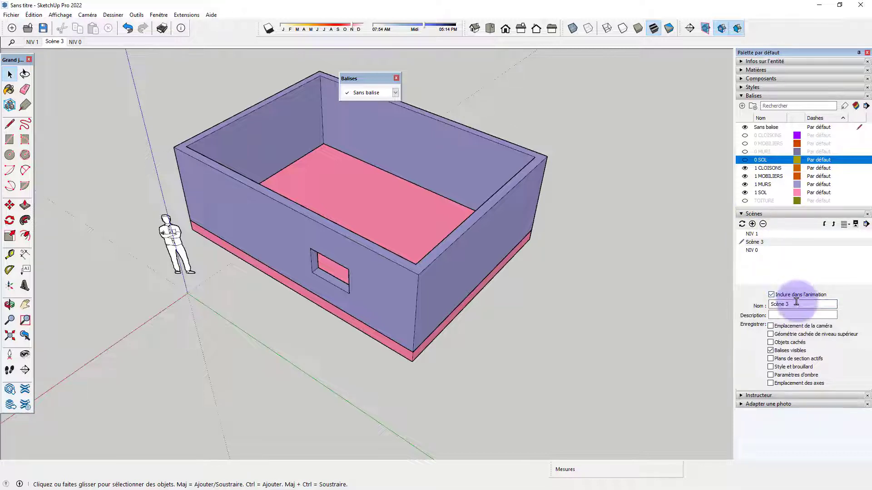
pyautogui.moveTo(796, 302); pyautogui.dragTo(746, 302)
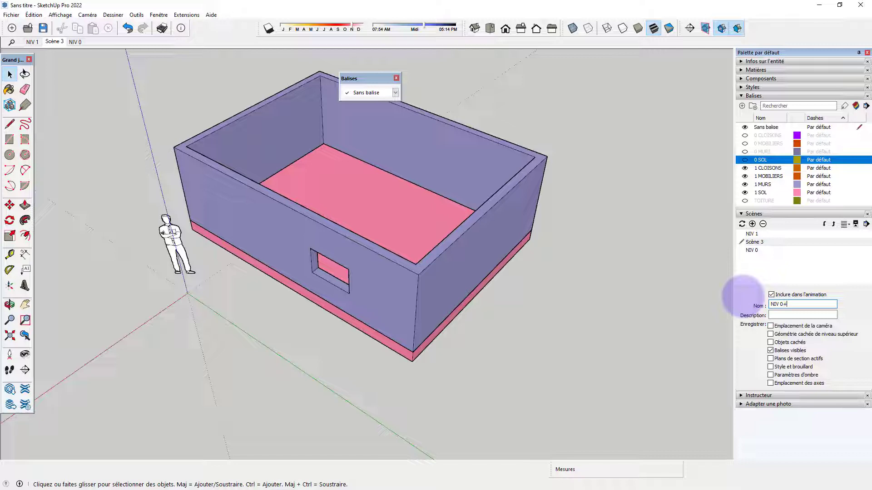
pyautogui.click(590, 325)
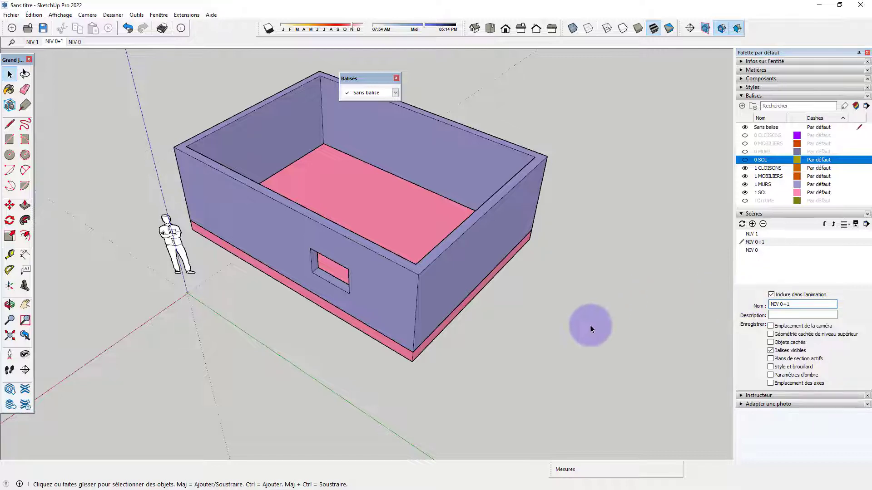
# Show the ground-floor tags 0 CLOISONS, 0 MOBILIERS, 0 MURS and 0 SOL together with the upper floor
pyautogui.click(744, 135)
pyautogui.click(744, 144)
pyautogui.click(744, 151)
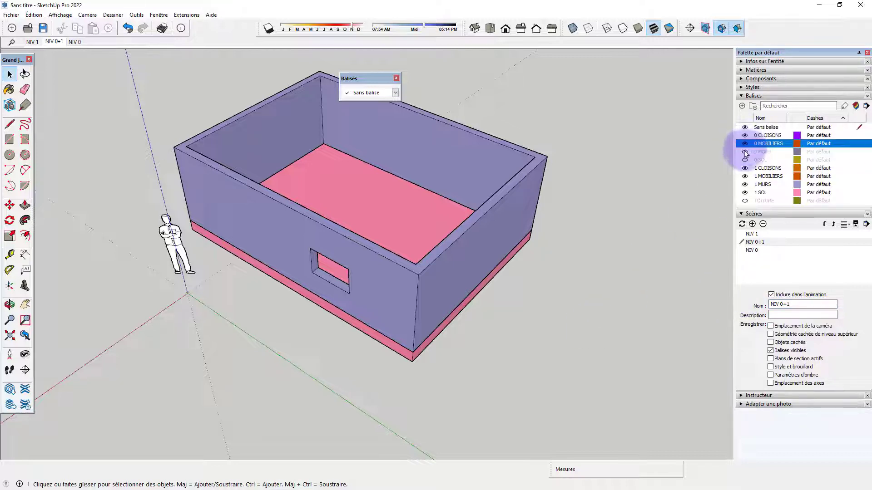
pyautogui.click(745, 160)
pyautogui.click(745, 160)
pyautogui.moveTo(648, 266); pyautogui.dragTo(695, 252, button='middle')
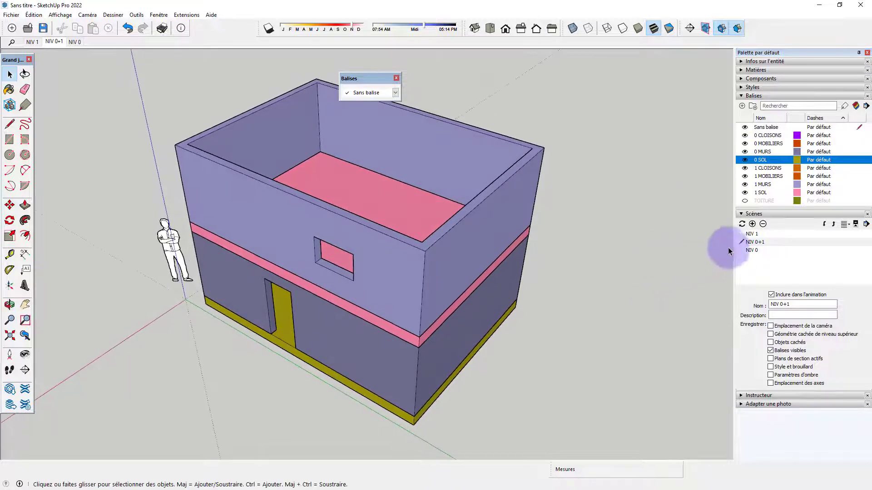
# Update the scene NIV 0+1 with only the visible tags (Balises visibles)
pyautogui.click(741, 225)
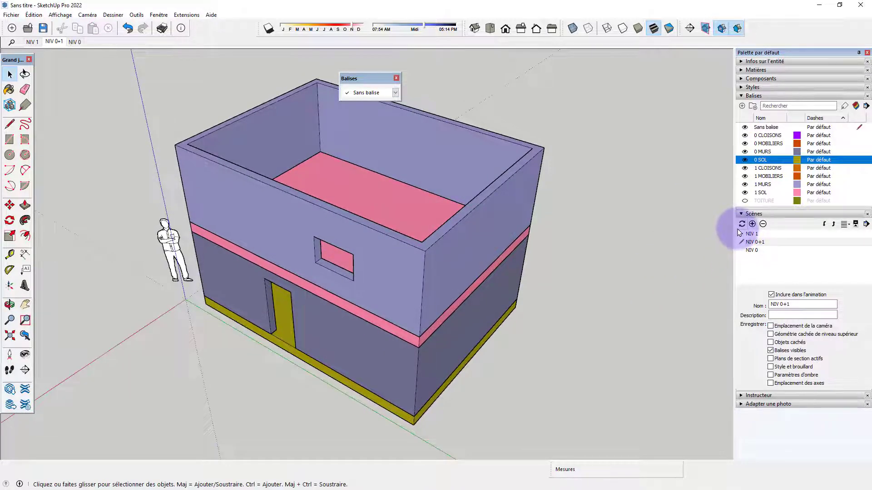
pyautogui.click(743, 224)
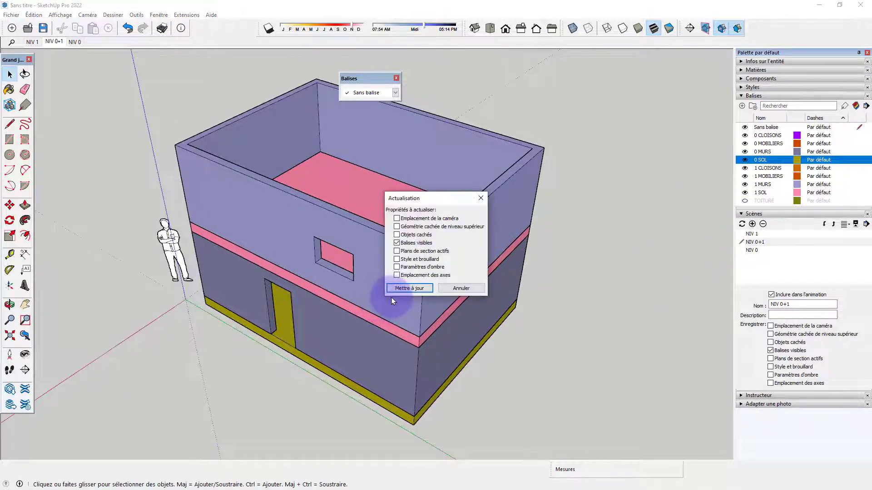
pyautogui.click(399, 291)
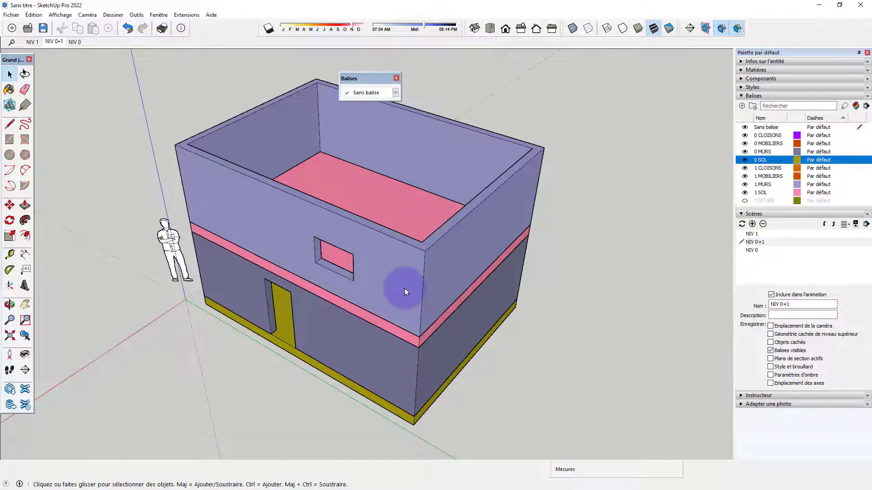
# Add a new scene named TOUT and make the TOITURE tag visible
pyautogui.click(752, 224)
pyautogui.doubleClick(791, 306)
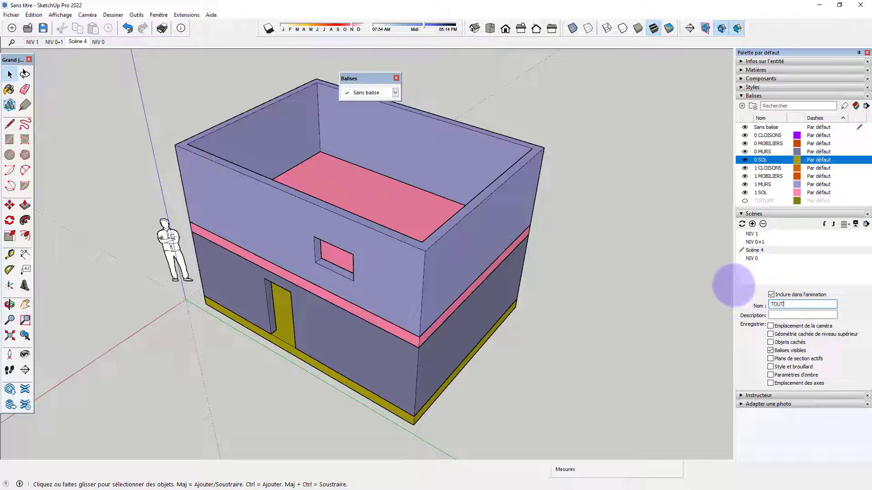
pyautogui.write('TOUT')
pyautogui.click(587, 259)
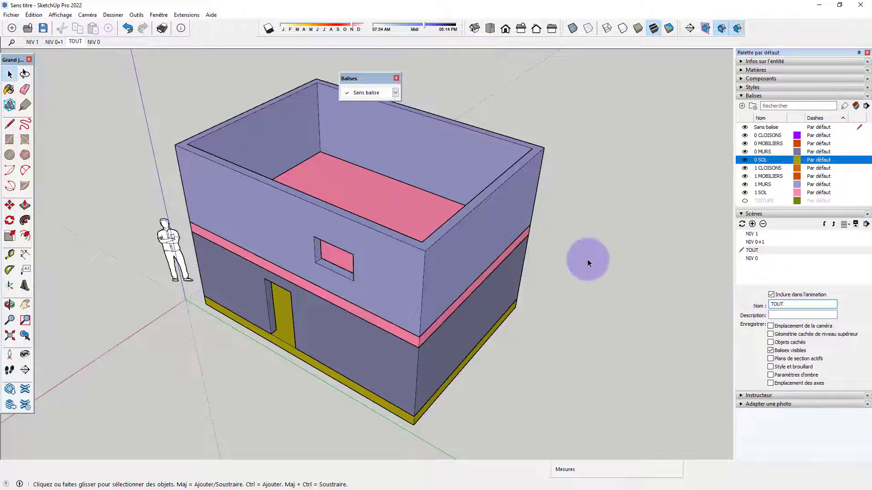
pyautogui.click(745, 202)
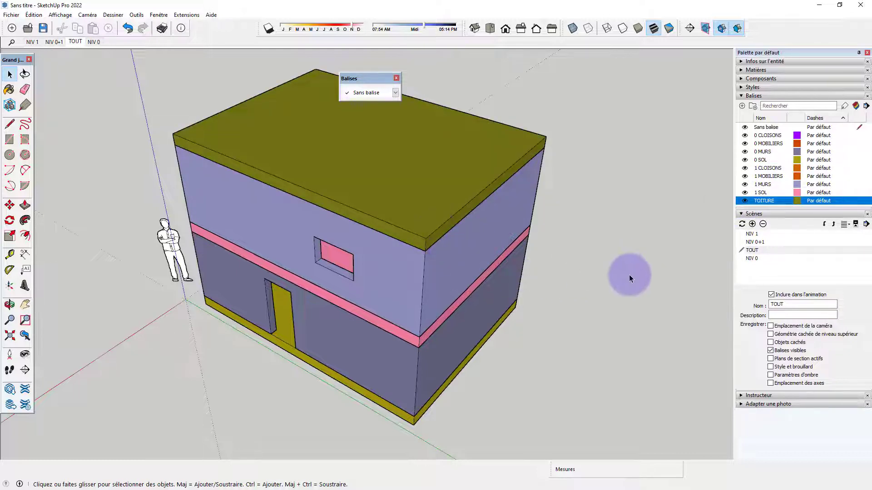
# Reorder the scenes so that NIV 0 comes first and TOUT comes last
pyautogui.click(834, 225)
pyautogui.click(834, 224)
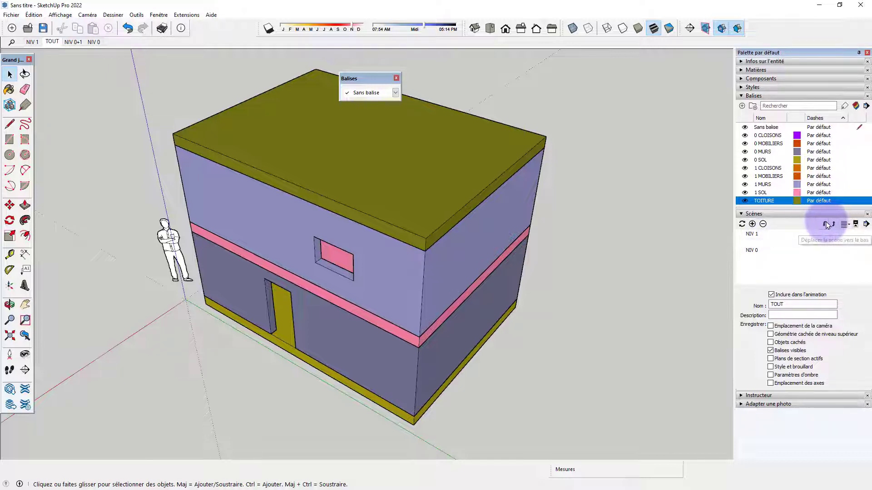
pyautogui.click(834, 225)
pyautogui.click(771, 250)
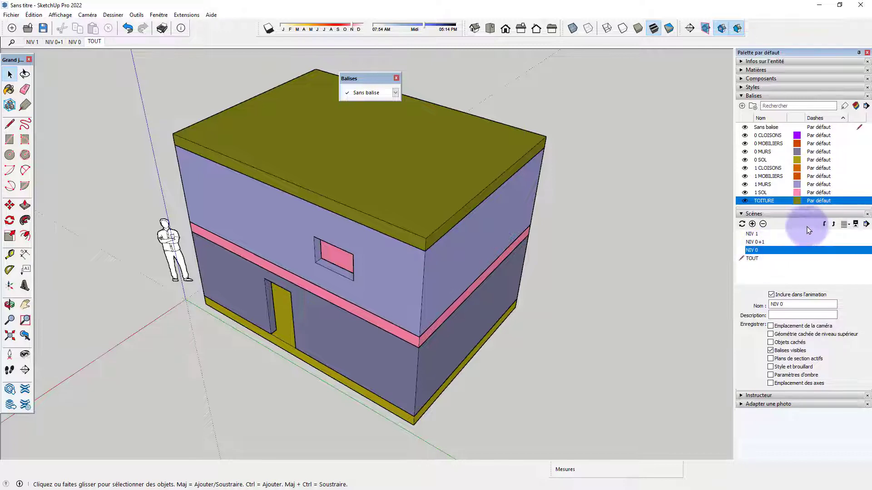
pyautogui.click(833, 225)
pyautogui.click(832, 225)
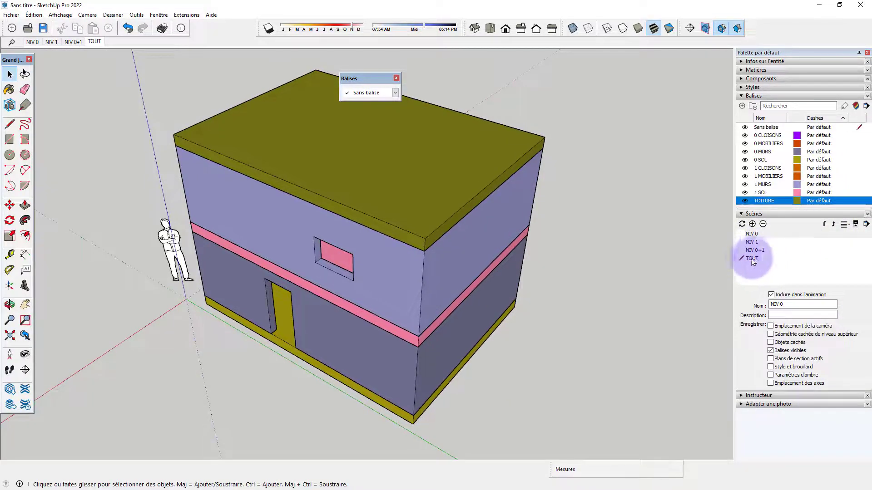
# Change the color of the tag 1 SOL to light green
pyautogui.moveTo(662, 274); pyautogui.dragTo(856, 113, button='middle')
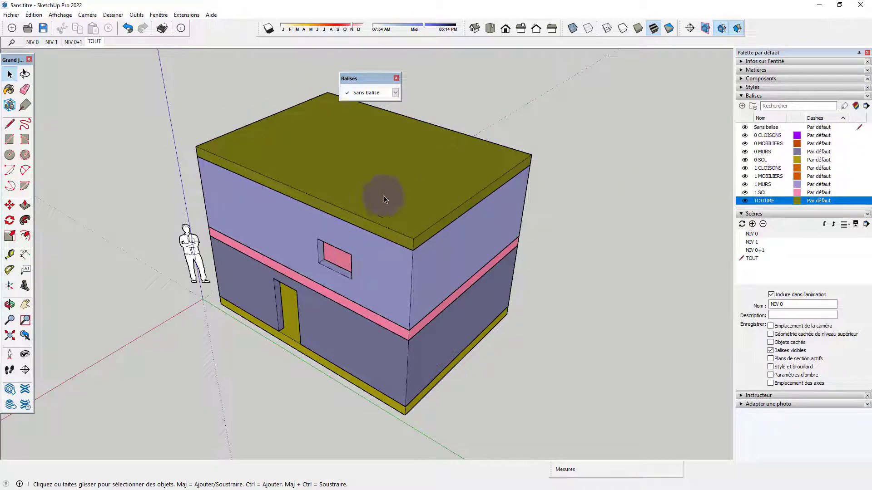
pyautogui.moveTo(378, 218); pyautogui.dragTo(635, 202, button='middle')
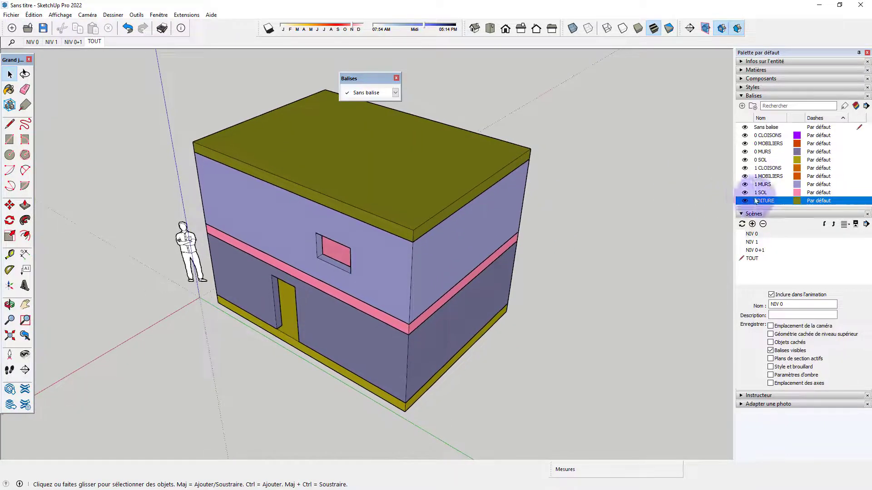
pyautogui.click(797, 192)
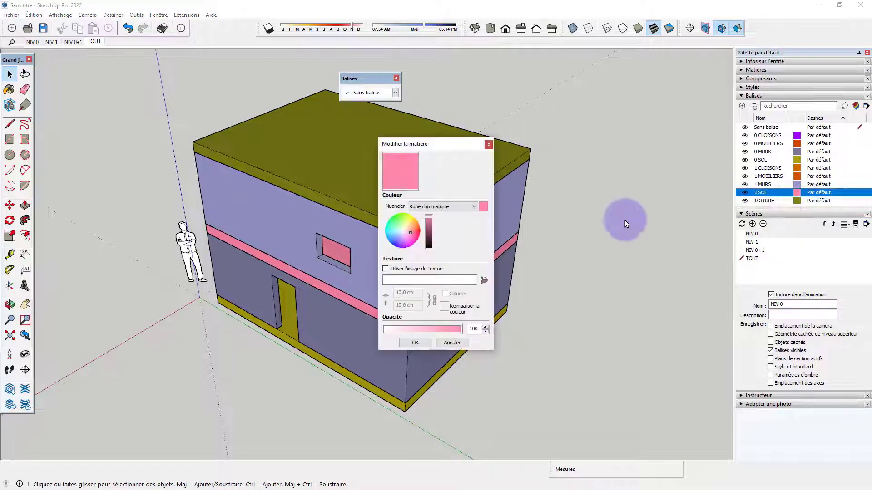
pyautogui.moveTo(403, 230); pyautogui.dragTo(402, 219)
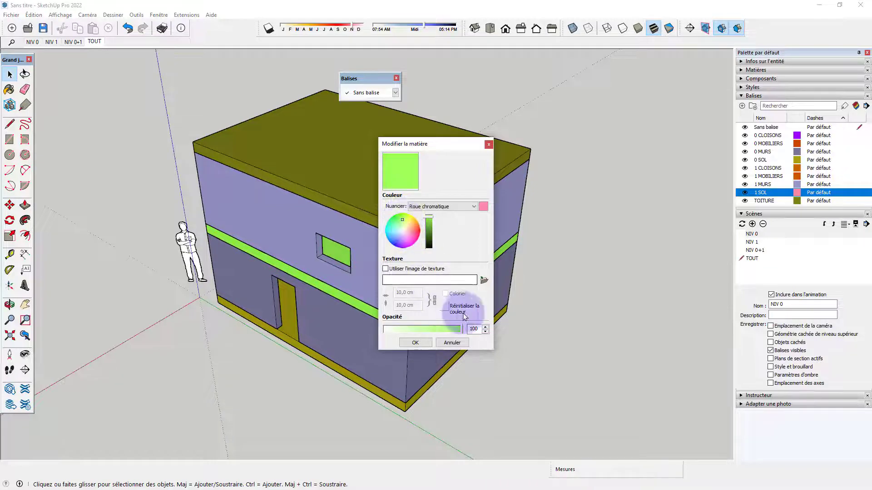
pyautogui.click(414, 343)
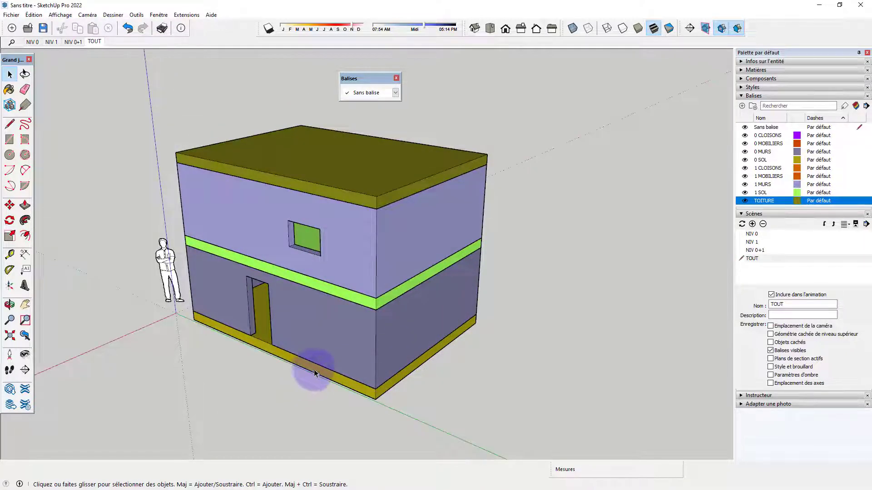
pyautogui.doubleClick(315, 373)
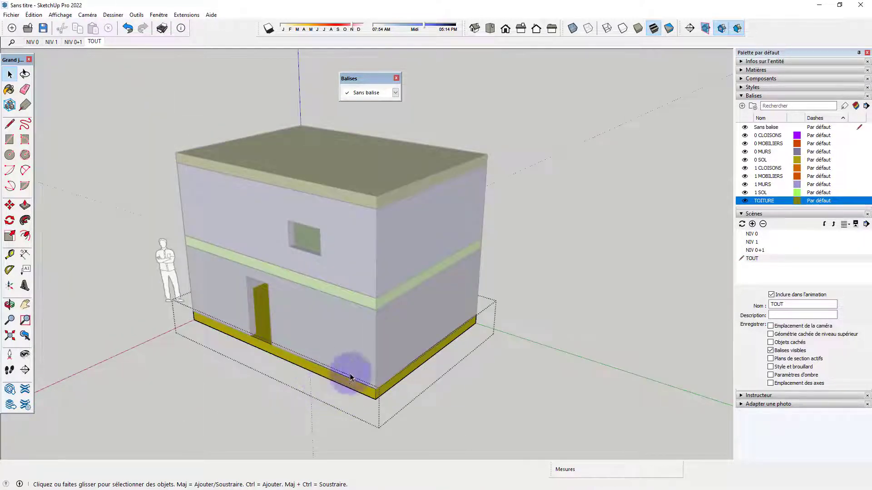
pyautogui.press('r')
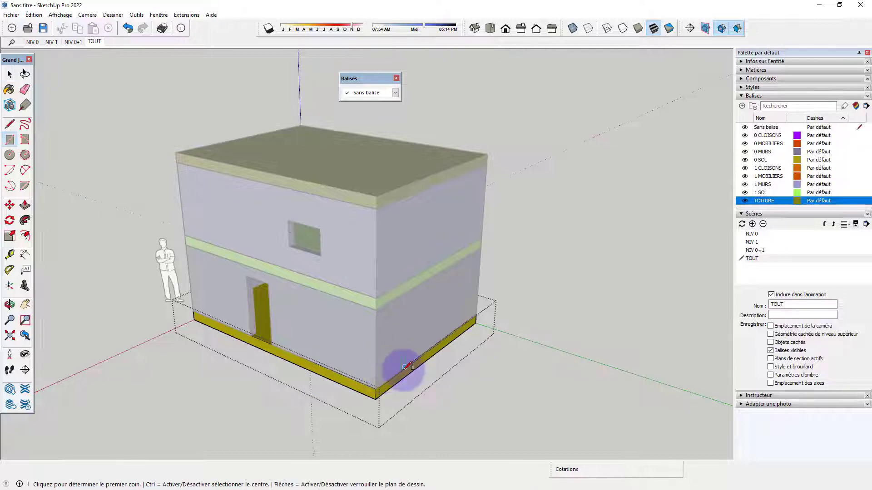
pyautogui.click(405, 367)
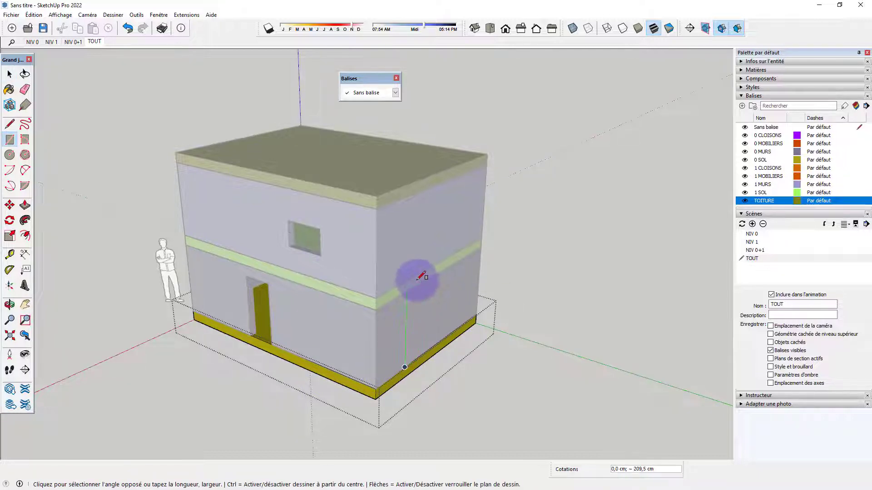
pyautogui.press('space')
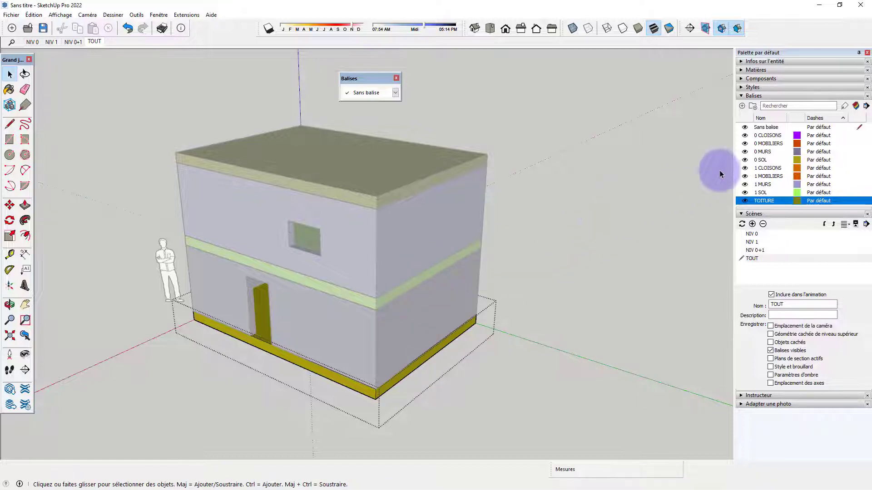
pyautogui.press('Escape')
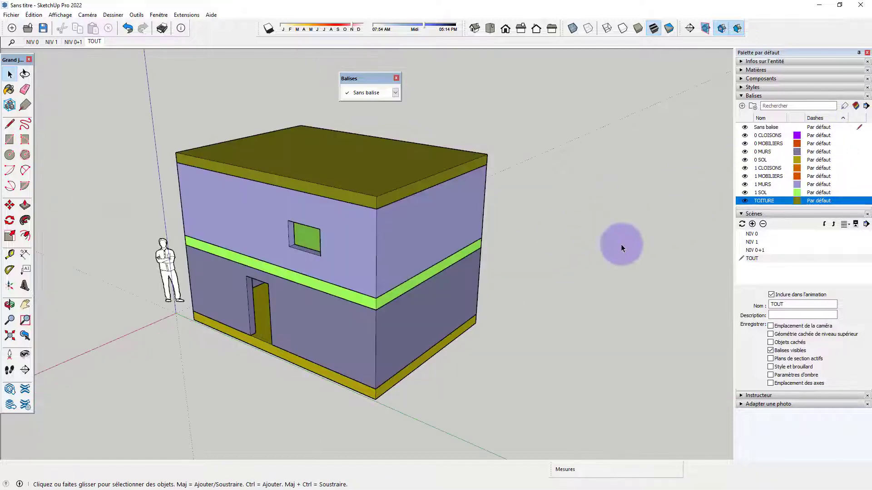
# Make 0 SOL the active tag for new geometry
pyautogui.click(859, 143)
pyautogui.click(860, 159)
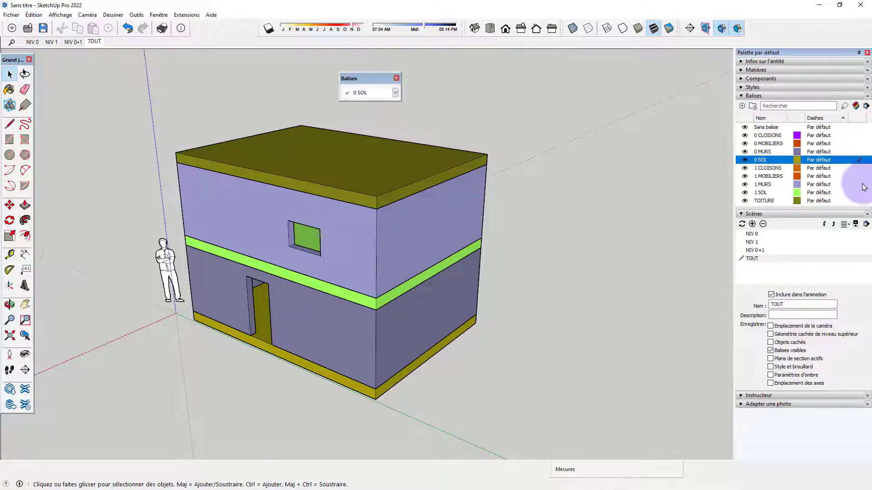
# Make 0 MURS the active tag for new geometry
pyautogui.click(861, 177)
pyautogui.click(860, 160)
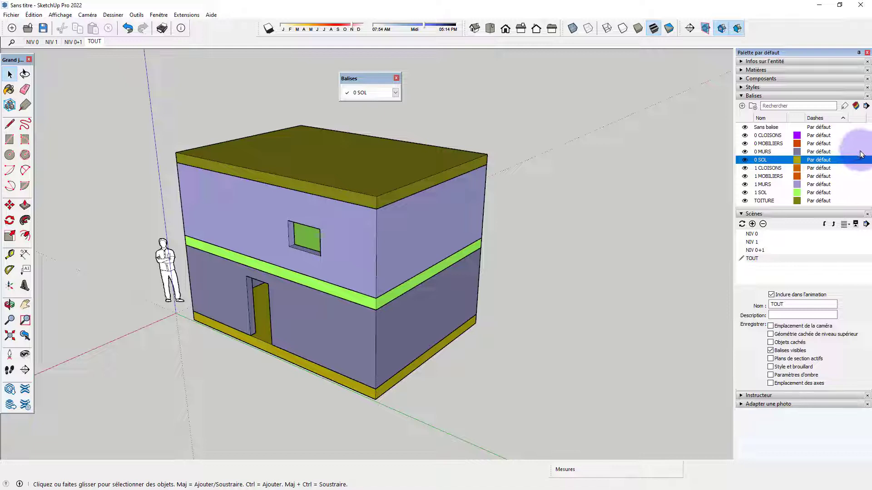
pyautogui.click(860, 151)
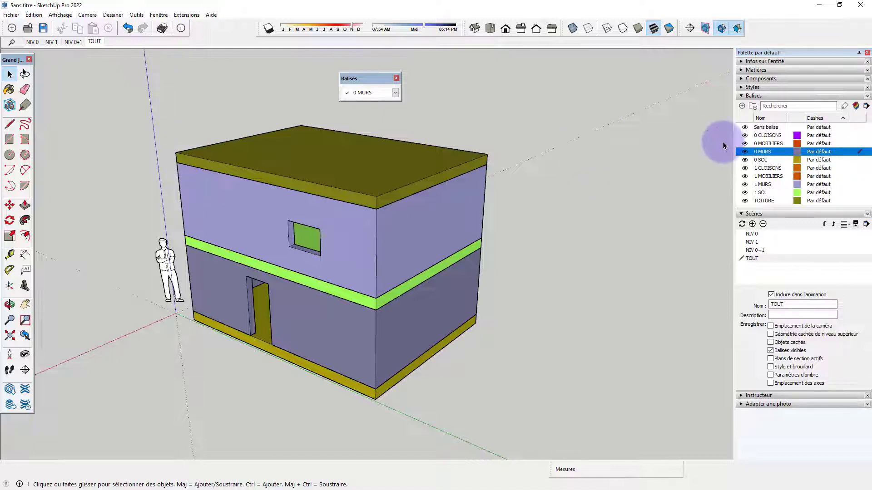
# Switch the active tag to 1 CLOISONS and back to 0 MURS
pyautogui.click(395, 93)
pyautogui.click(371, 138)
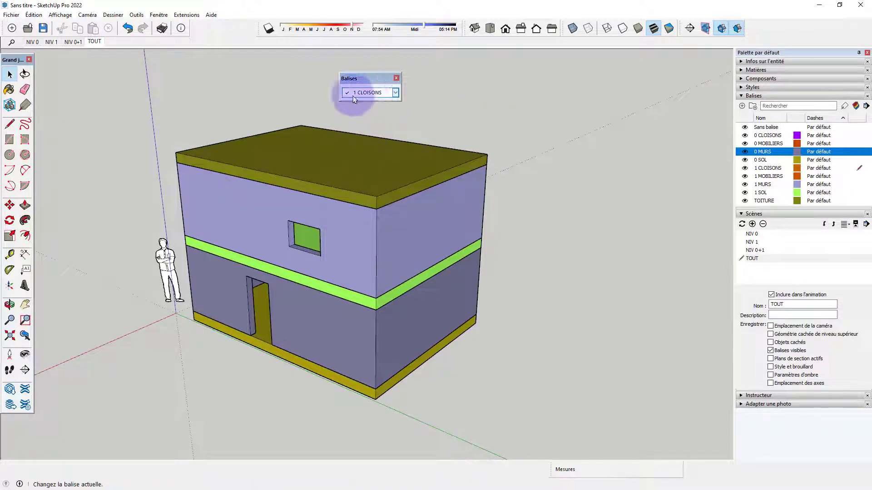
pyautogui.click(396, 92)
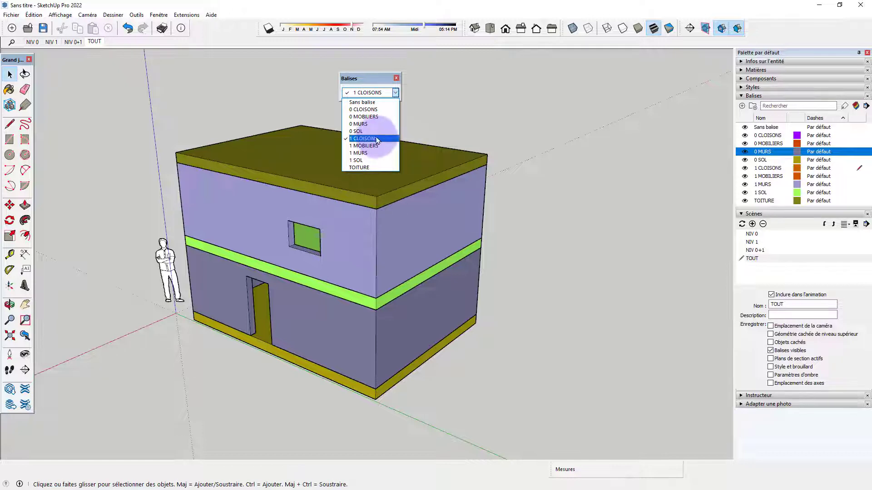
pyautogui.click(370, 123)
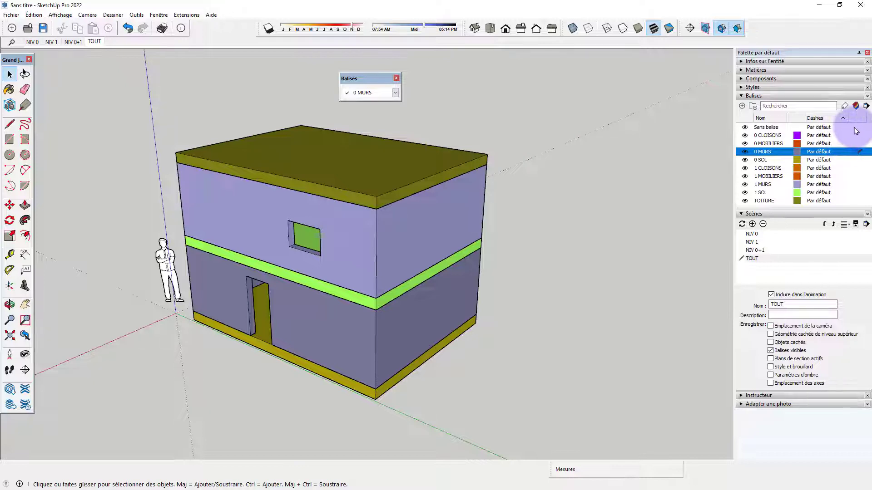
# Inside the ground-floor slab group, draw a narrow upright rectangle on the side facade and pull it outward into a projecting wall
pyautogui.doubleClick(418, 367)
pyautogui.press('r')
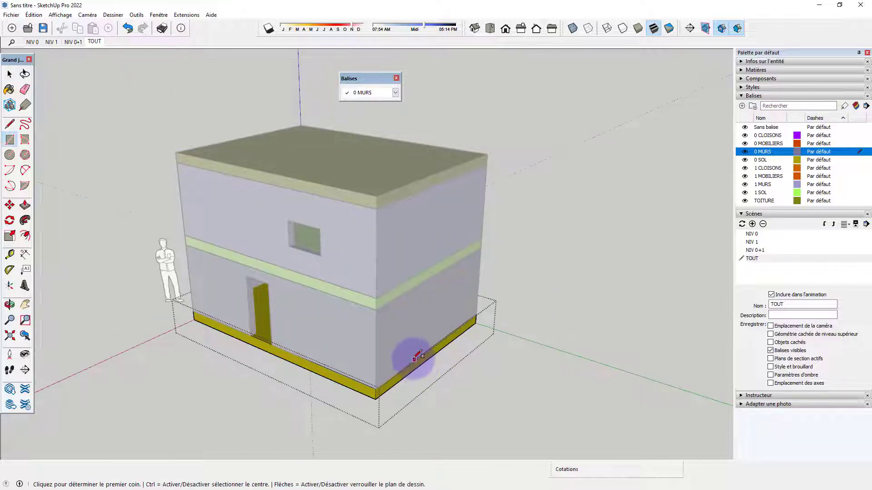
pyautogui.click(413, 361)
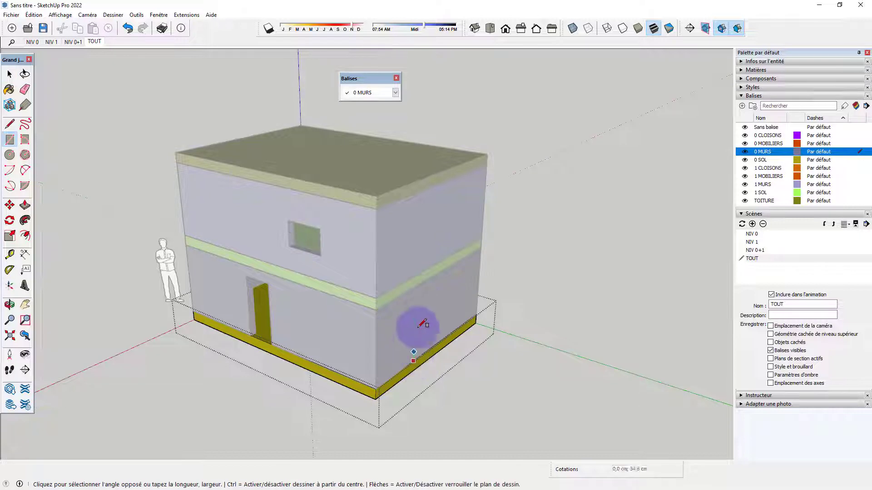
pyautogui.click(422, 283)
pyautogui.press('p')
pyautogui.click(418, 307)
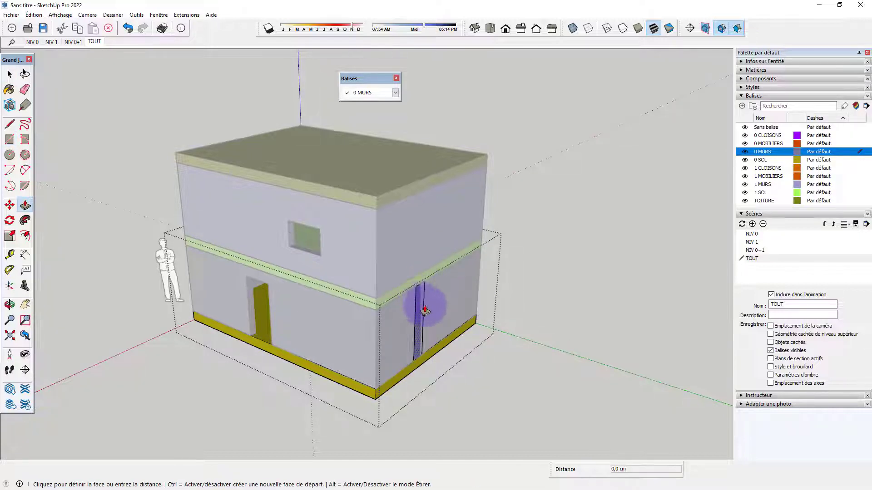
pyautogui.click(460, 324)
pyautogui.press('space')
pyautogui.click(576, 295)
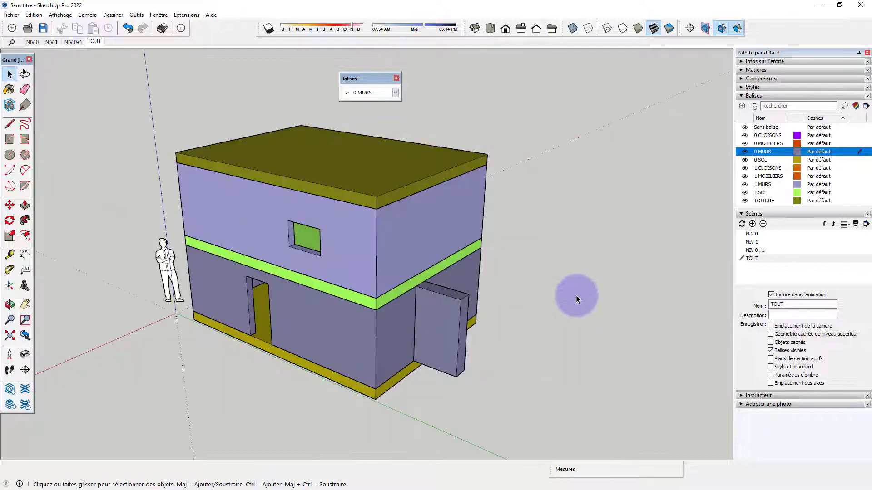
# Check the tags of the ground-floor walls group and of the group containing the projecting wall
pyautogui.moveTo(581, 286); pyautogui.dragTo(383, 336, button='middle')
pyautogui.click(380, 331)
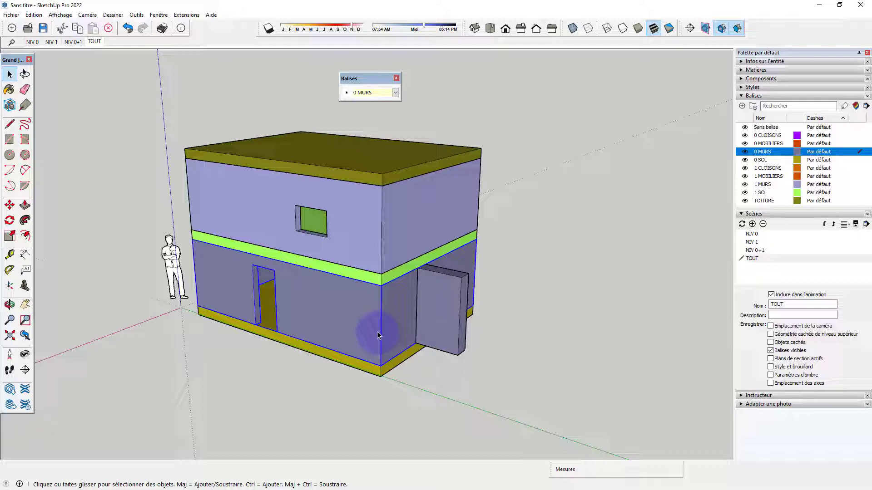
pyautogui.click(450, 327)
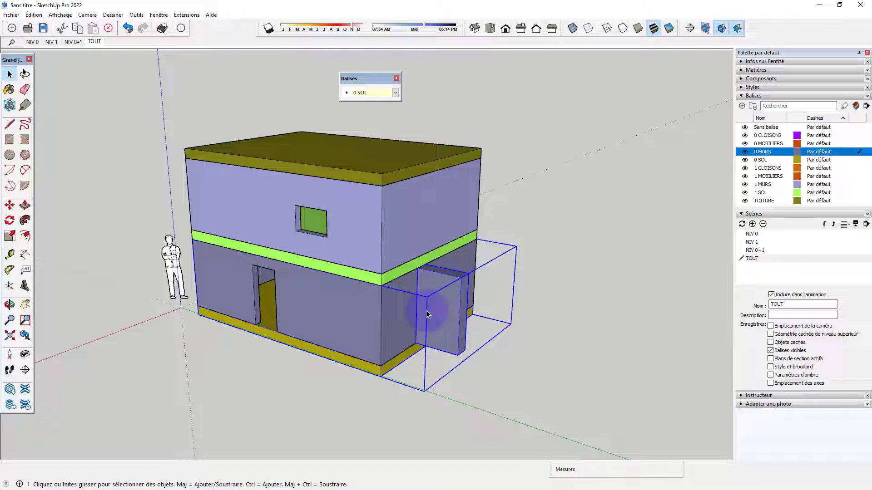
pyautogui.click(568, 307)
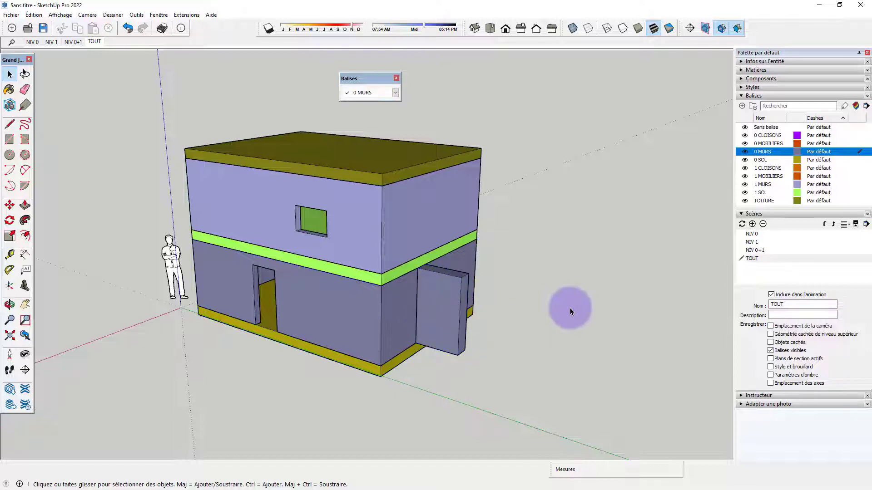
pyautogui.click(395, 93)
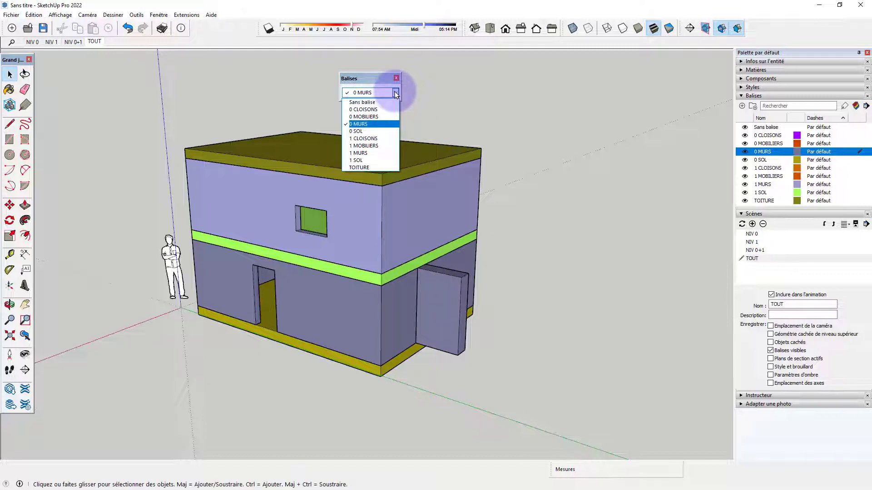
pyautogui.click(520, 109)
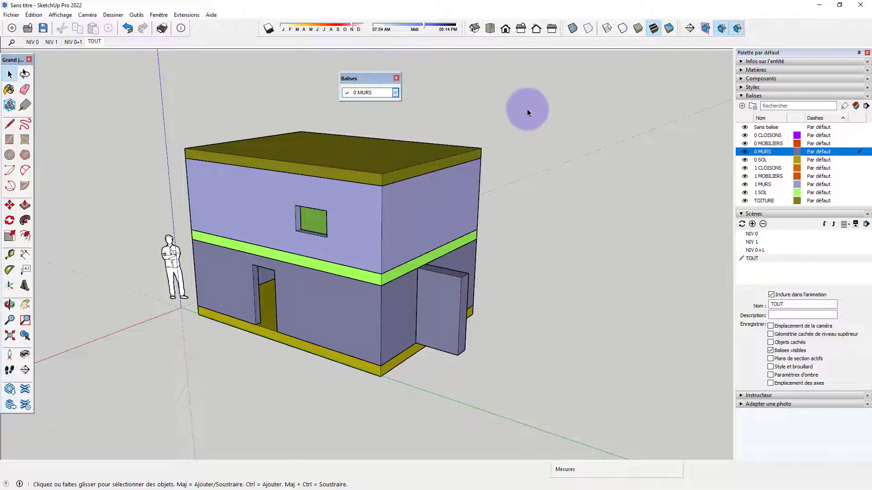
# Make Sans balise the active tag and toggle the 0 SOL tag's visibility off and on to test the projecting wall
pyautogui.click(745, 160)
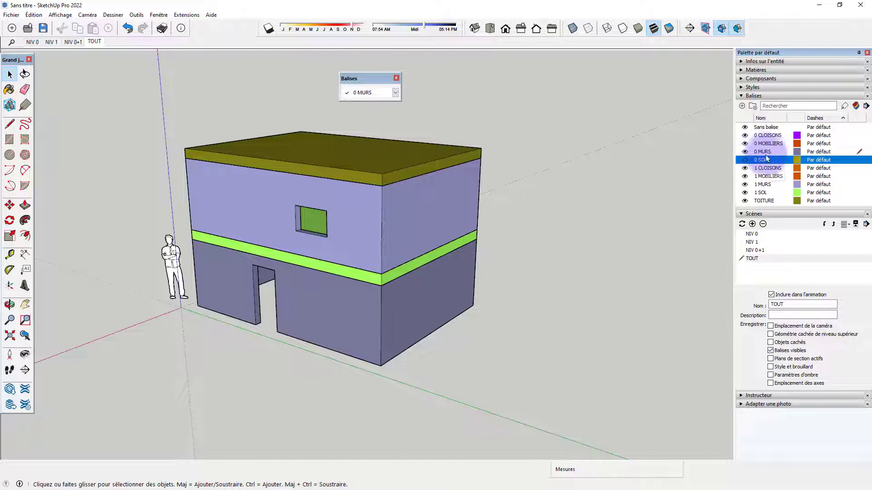
pyautogui.click(860, 128)
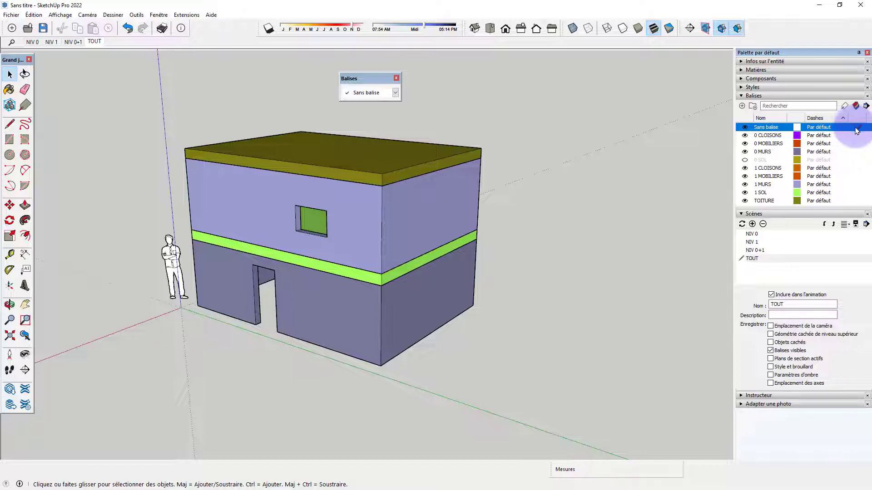
pyautogui.click(420, 298)
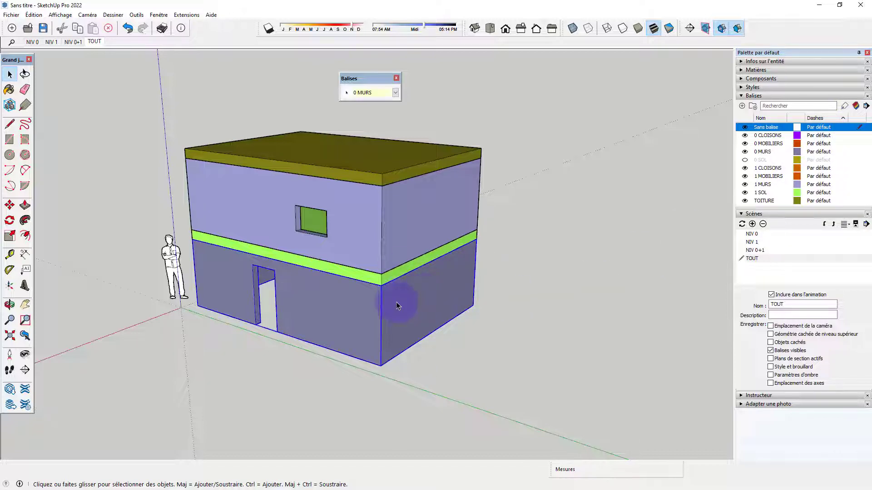
pyautogui.click(745, 160)
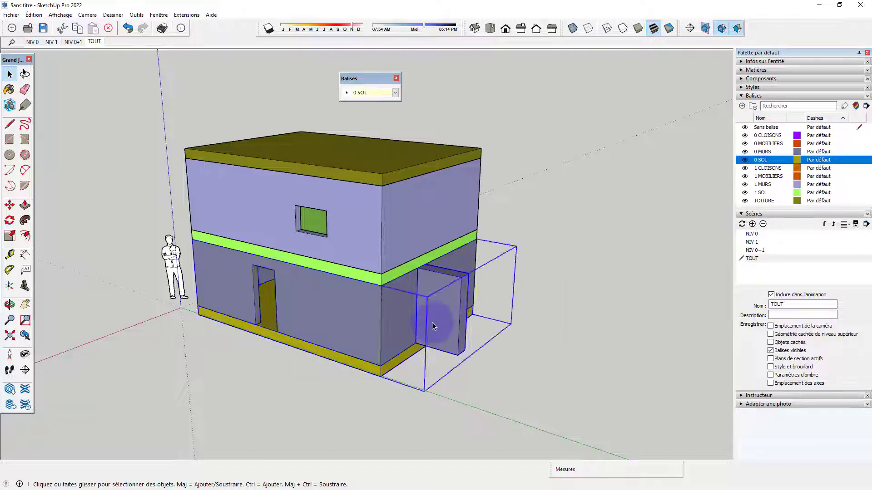
# Select the projecting wall inside the 0 SOL slab group and cut it out of that group
pyautogui.doubleClick(416, 296)
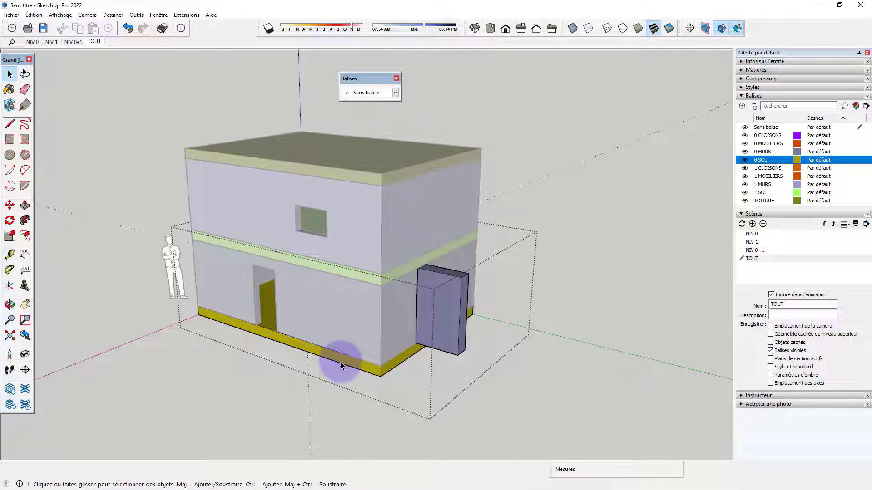
pyautogui.hotkey('ctrl', 'z')
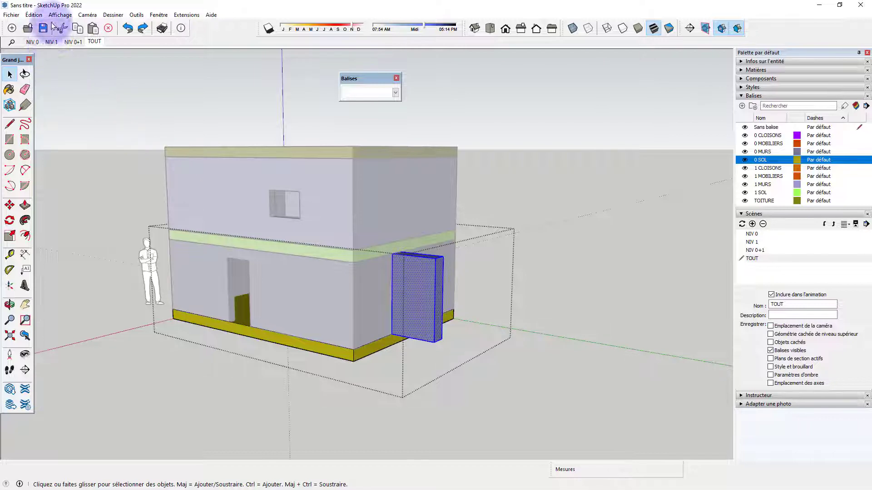
pyautogui.click(33, 15)
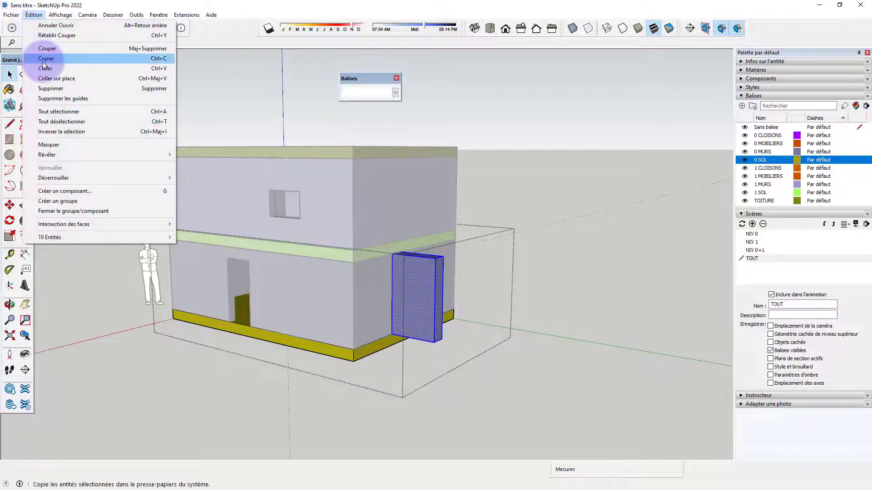
pyautogui.click(53, 49)
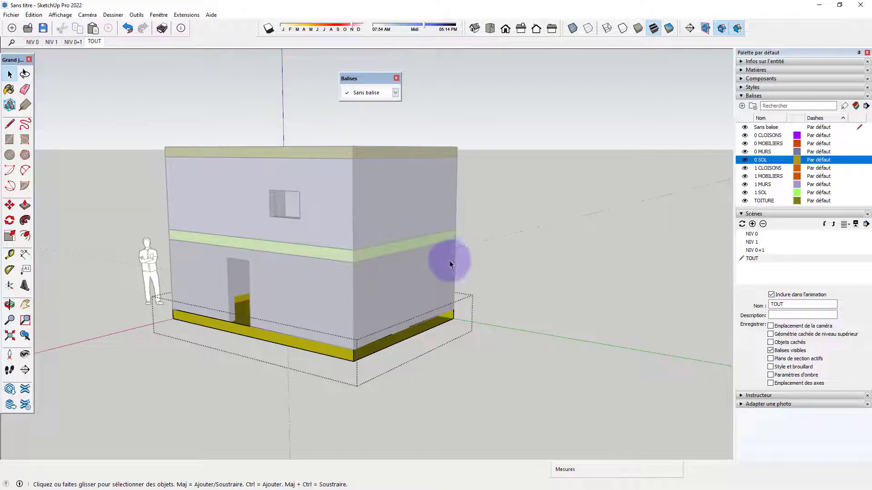
# Paste the cut wall in place inside the ground-floor walls group tagged 0 MURS
pyautogui.click(501, 281)
pyautogui.doubleClick(424, 284)
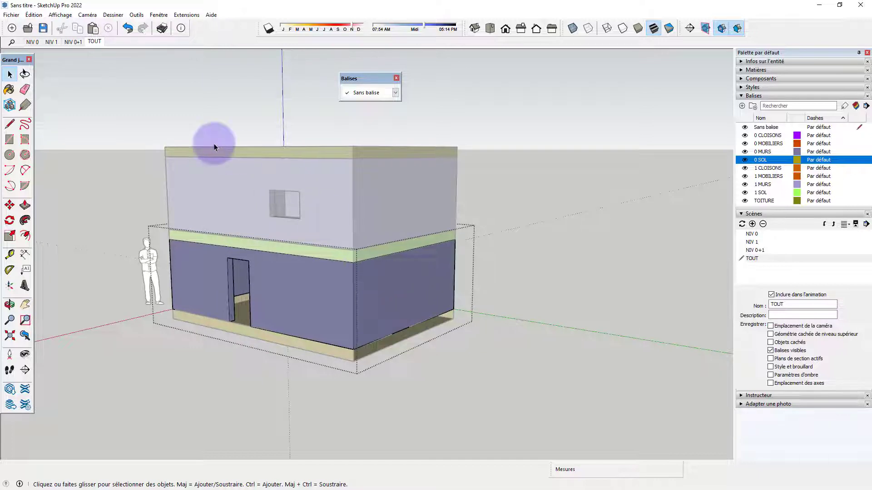
pyautogui.click(34, 15)
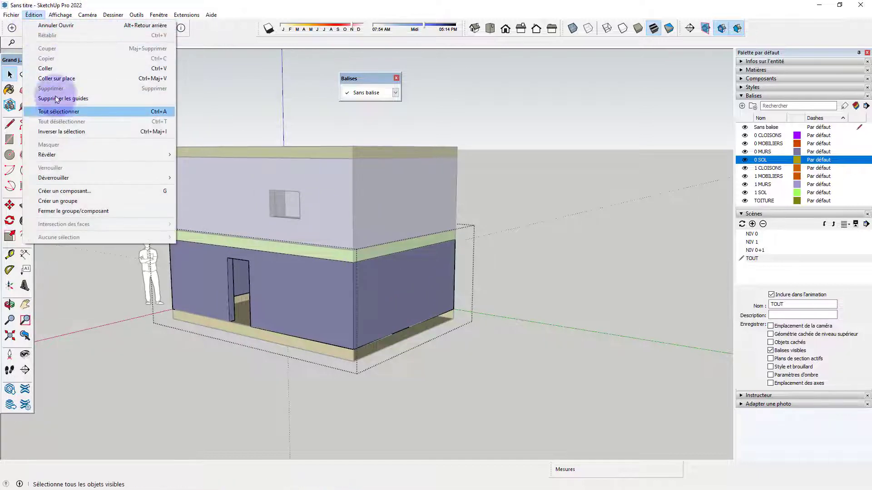
pyautogui.click(58, 79)
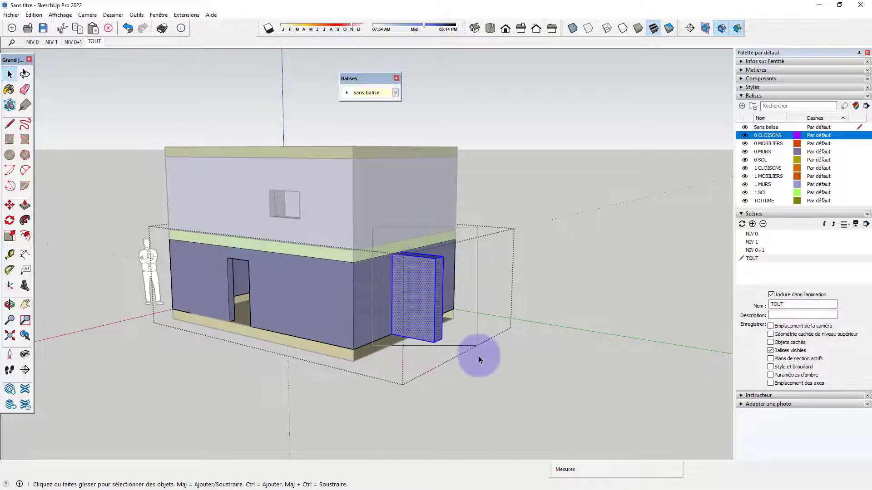
# Assign Sans balise to all geometry inside the ground-floor walls group and exit the group
pyautogui.click(369, 307)
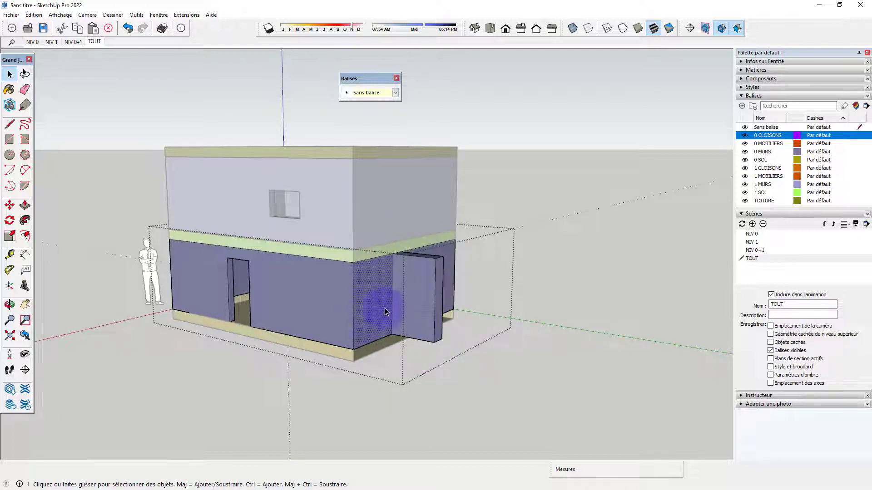
pyautogui.tripleClick(373, 308)
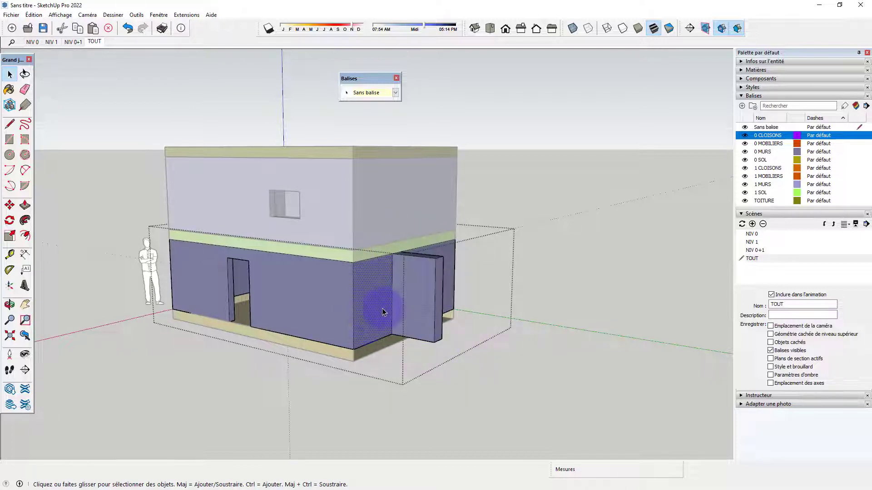
pyautogui.click(392, 92)
pyautogui.click(382, 103)
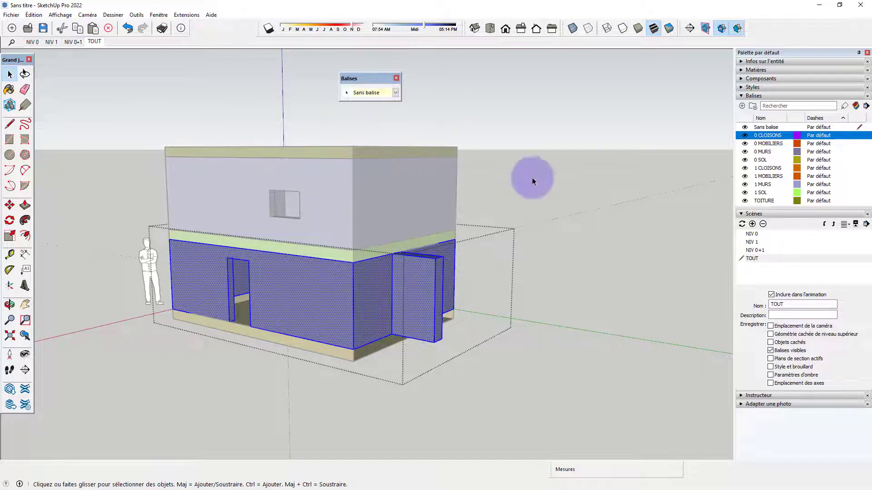
pyautogui.click(518, 223)
# Inside the ground-floor slab group, redraw lines between the side's corners to close its missing face
pyautogui.moveTo(479, 337); pyautogui.dragTo(349, 354, button='middle')
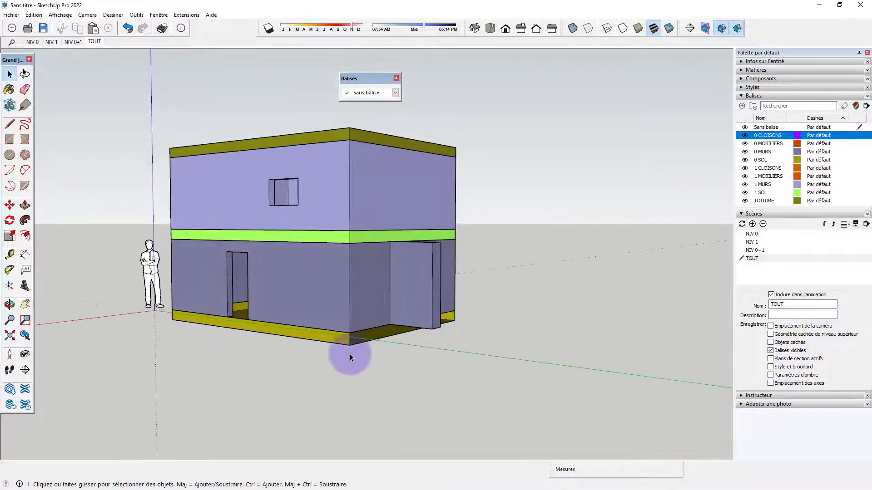
pyautogui.doubleClick(330, 337)
pyautogui.press('l')
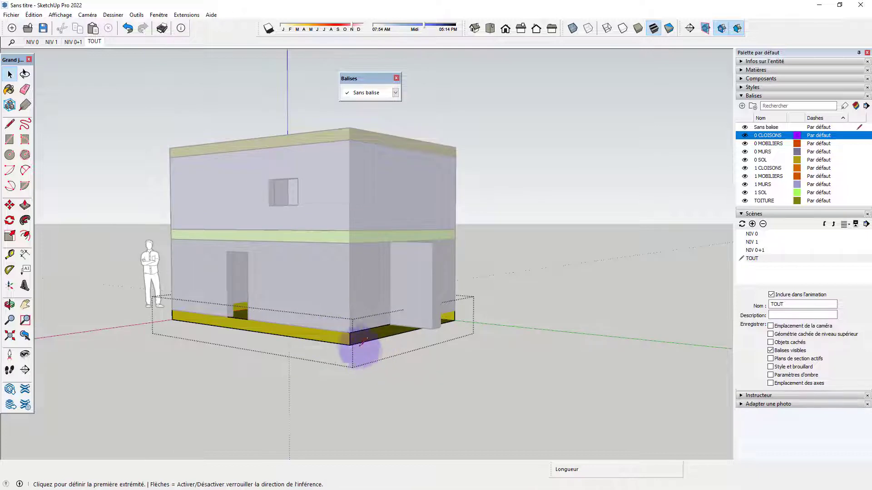
pyautogui.click(350, 345)
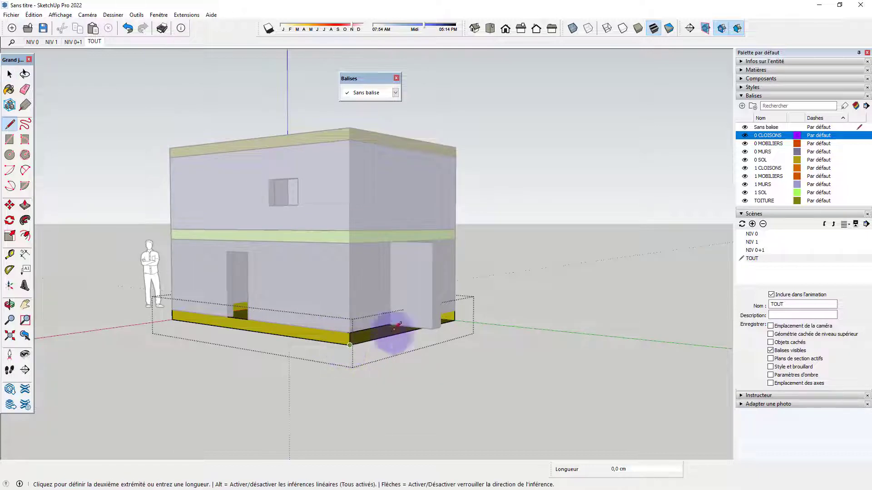
pyautogui.click(455, 310)
pyautogui.click(349, 331)
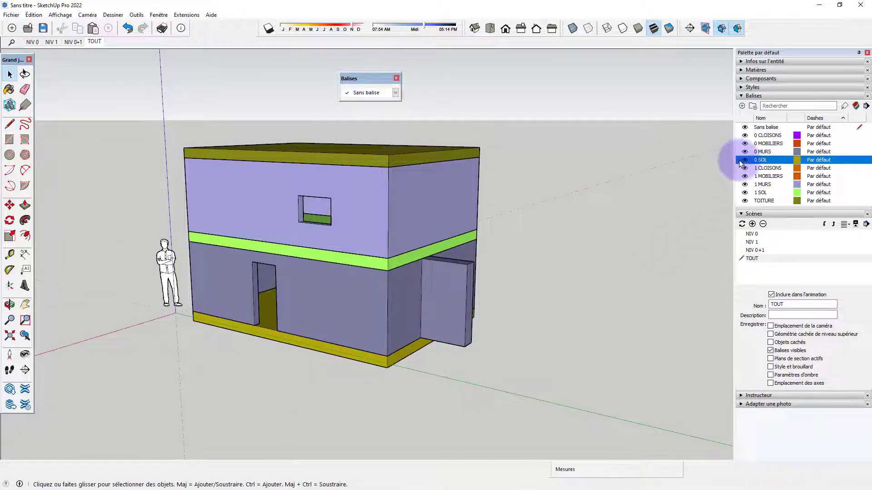
# Toggle the 0 SOL tag off and on to check the moved wall, and display the NIV 0 scene
pyautogui.click(744, 160)
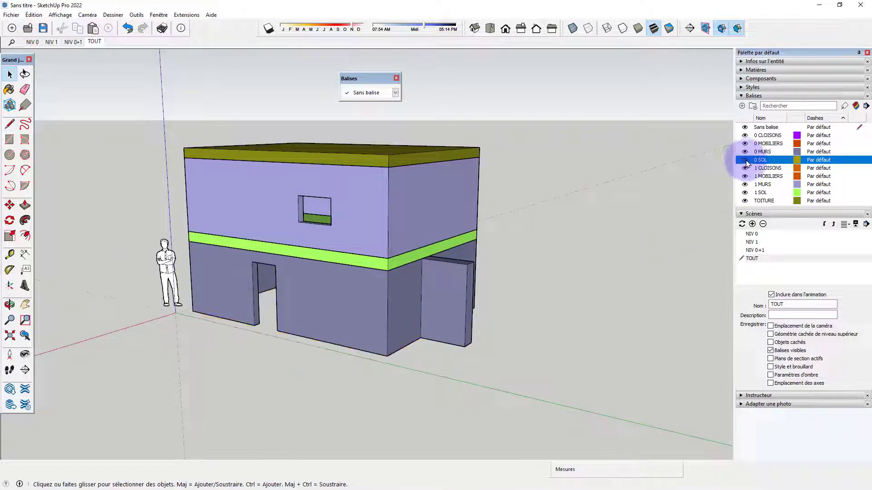
pyautogui.click(745, 160)
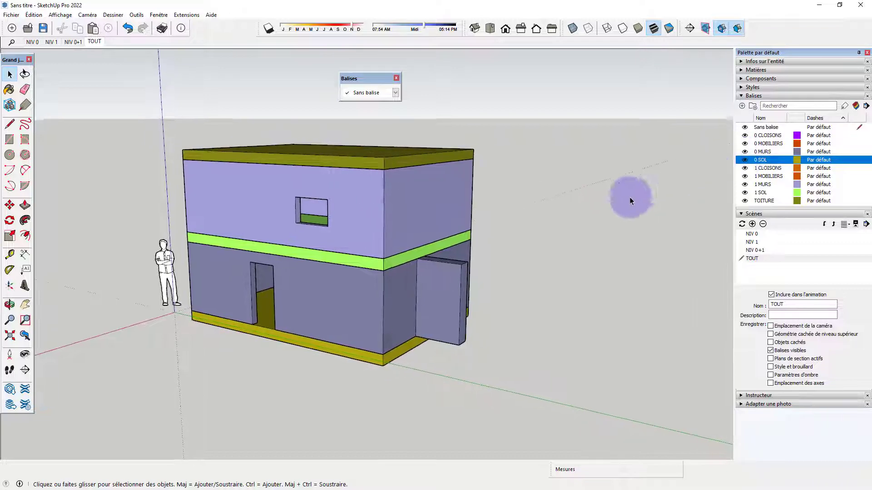
pyautogui.click(33, 42)
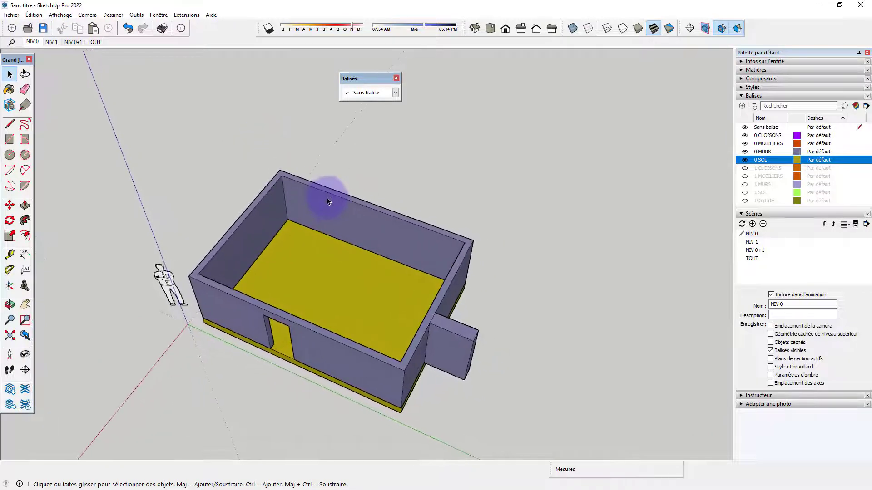
# Open the ground-floor walls group and insert the first 3DGeom~1_Defintion#3 component from 00. DECORATIONS onto the floor inside the room
pyautogui.doubleClick(329, 202)
pyautogui.moveTo(352, 200); pyautogui.dragTo(402, 267, button='middle')
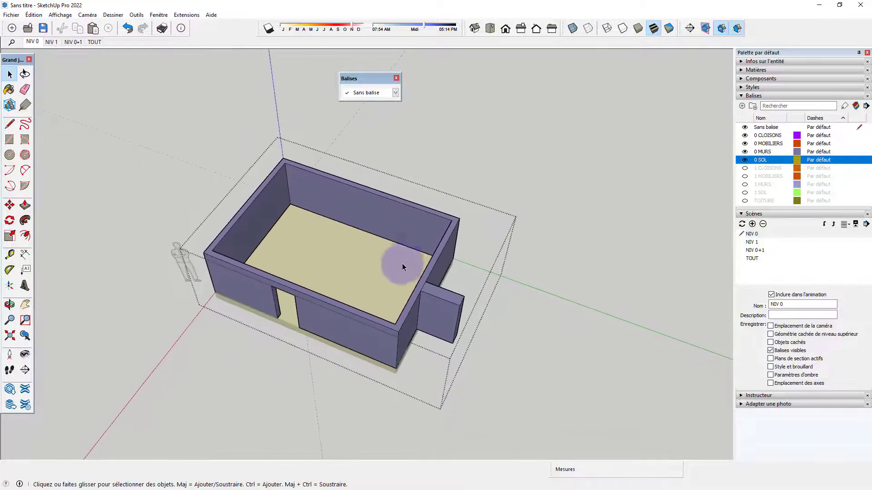
pyautogui.click(745, 79)
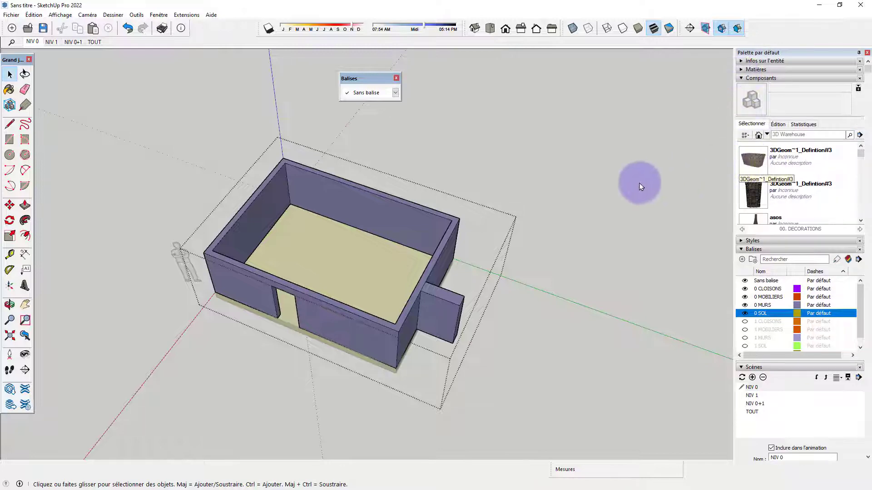
pyautogui.scroll(3, 331, 189)
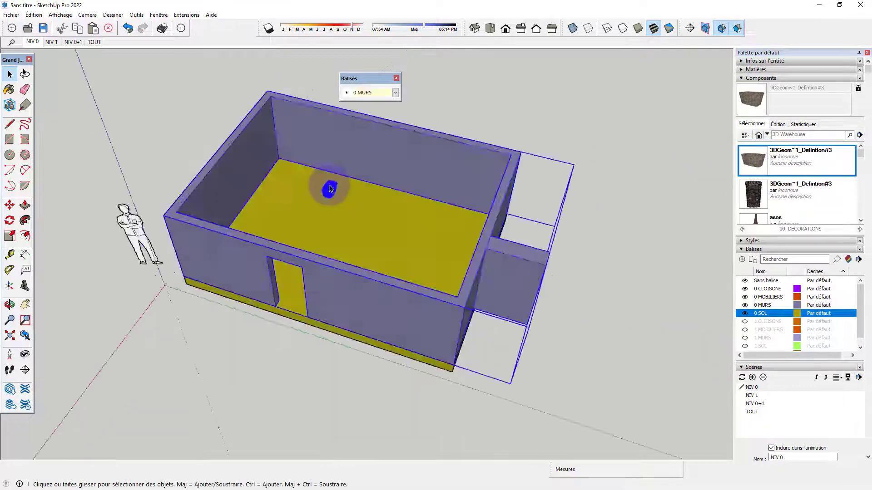
pyautogui.moveTo(331, 189); pyautogui.dragTo(377, 219, button='middle')
# Check which group contains the inserted component by selecting it and switching the 0 MURS tag off and on
pyautogui.click(338, 197)
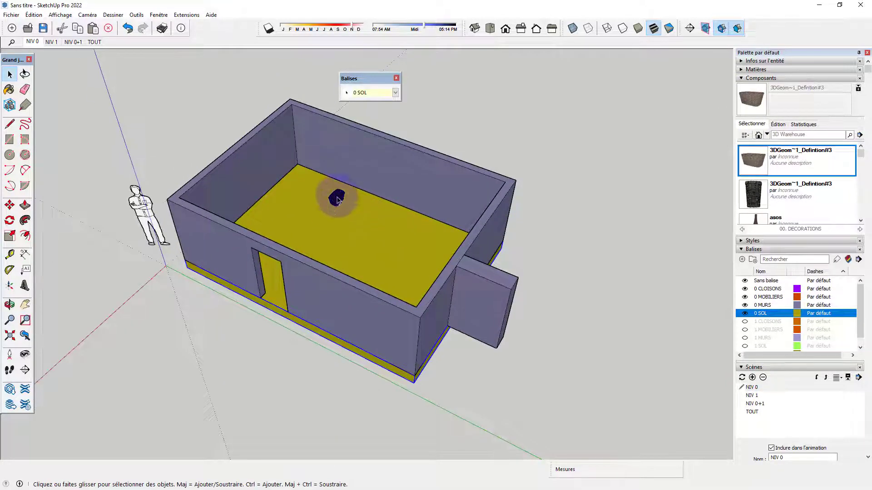
pyautogui.click(336, 199)
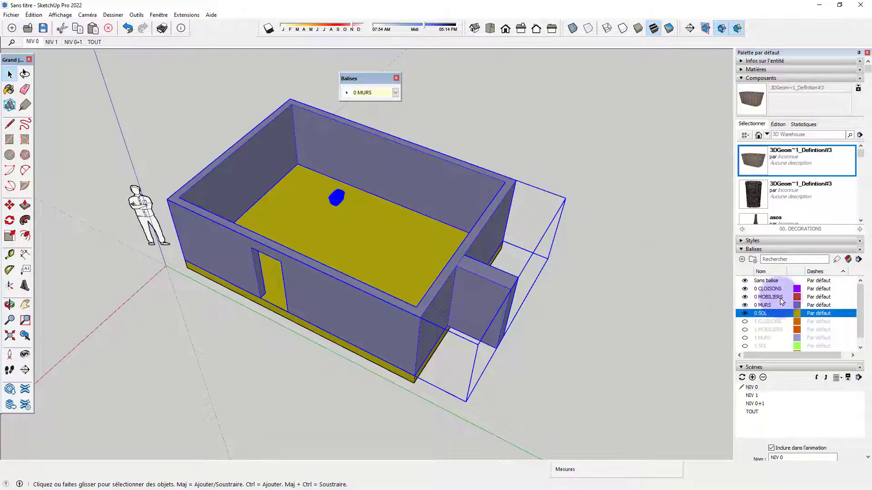
pyautogui.click(665, 281)
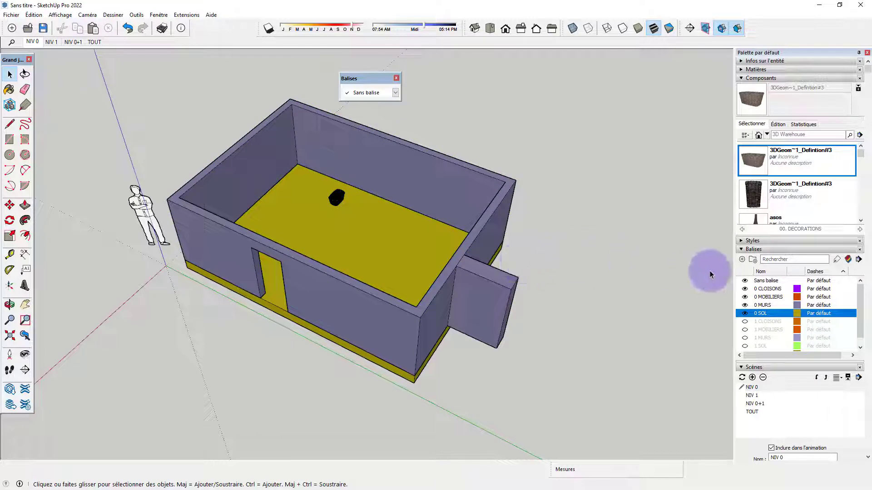
pyautogui.click(745, 305)
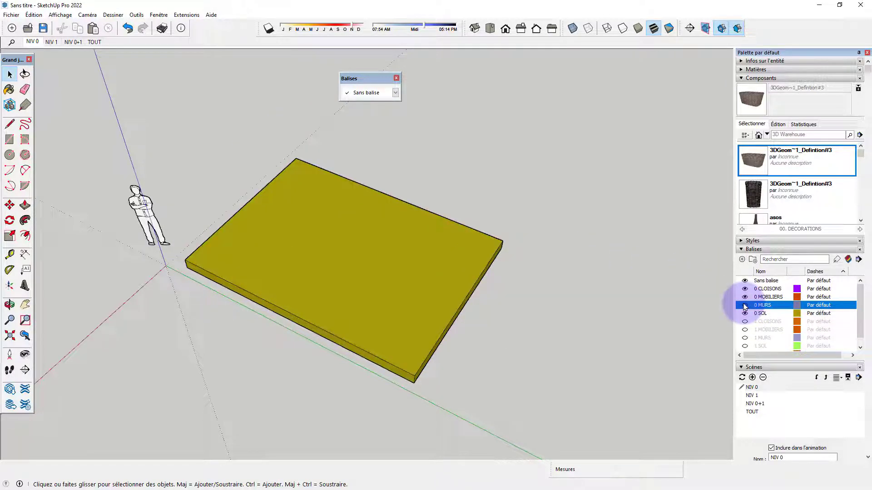
pyautogui.click(745, 305)
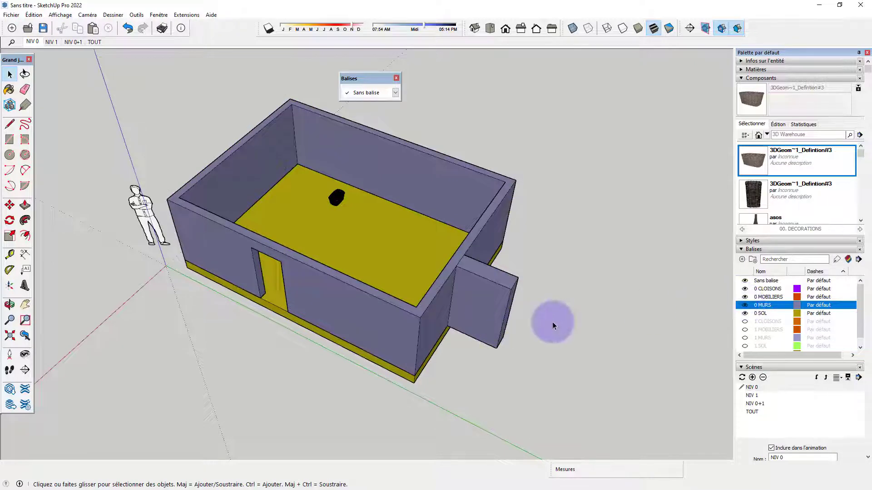
# Cut the component out of the ground-floor walls group and paste it in place outside the group
pyautogui.click(336, 200)
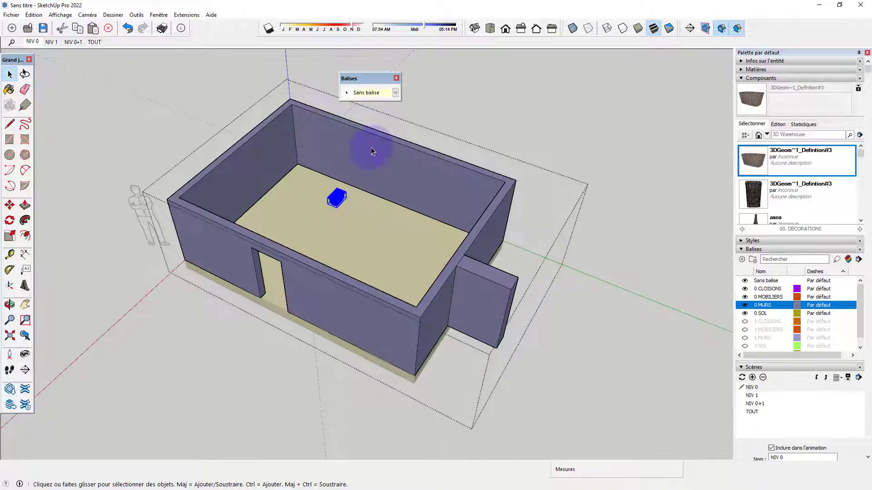
pyautogui.click(34, 15)
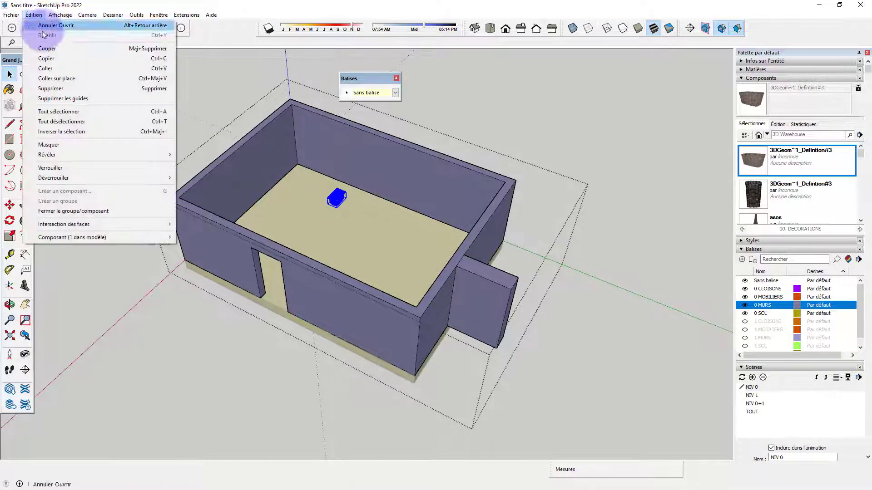
pyautogui.click(59, 48)
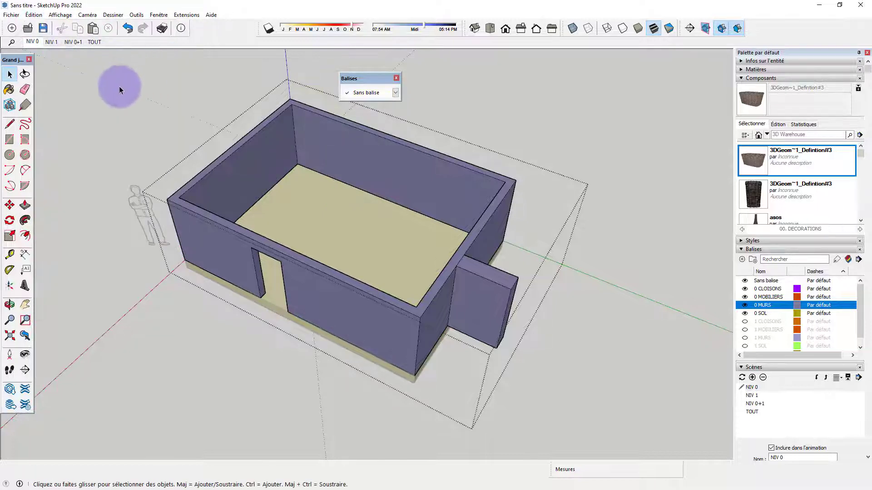
pyautogui.click(139, 125)
pyautogui.click(33, 15)
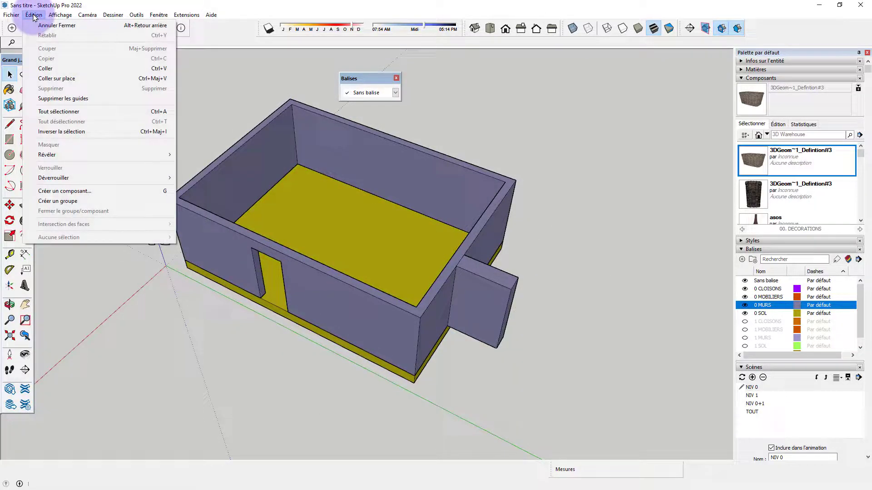
pyautogui.click(64, 80)
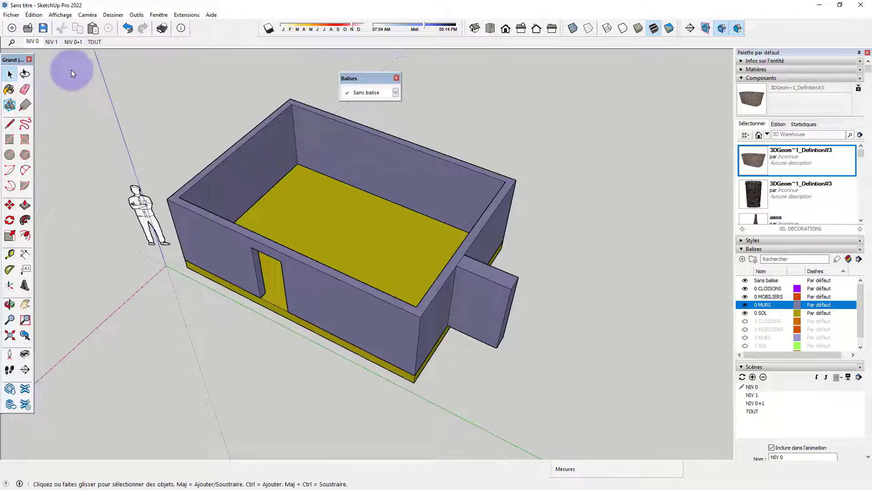
pyautogui.click(158, 133)
# Assign the 0 MOBILIERS tag to the pasted component and check it by toggling that tag's visibility
pyautogui.click(335, 202)
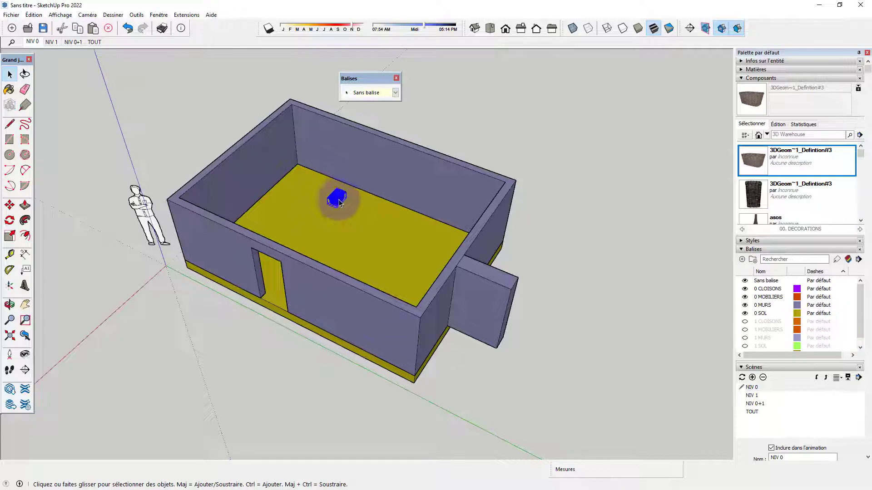
pyautogui.click(396, 93)
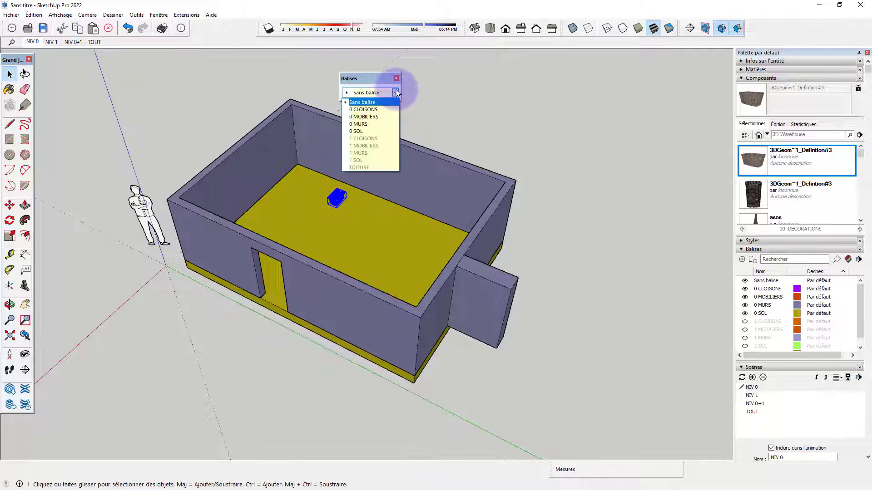
pyautogui.click(384, 121)
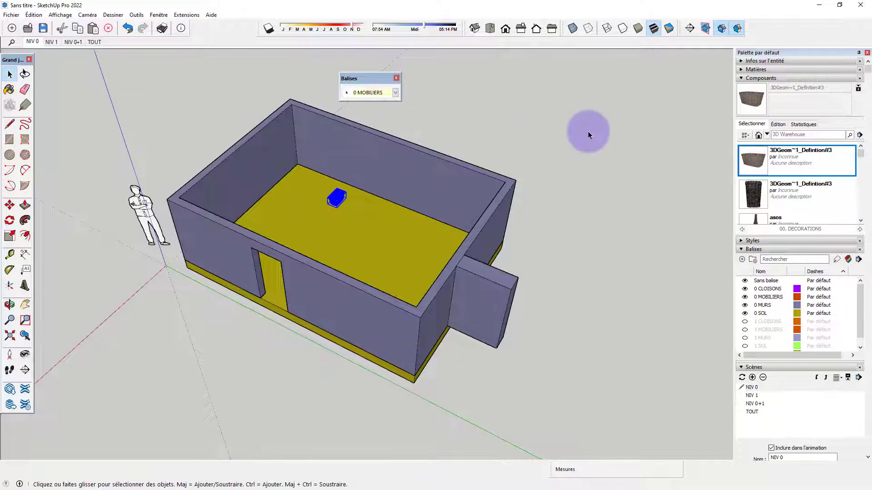
pyautogui.click(576, 125)
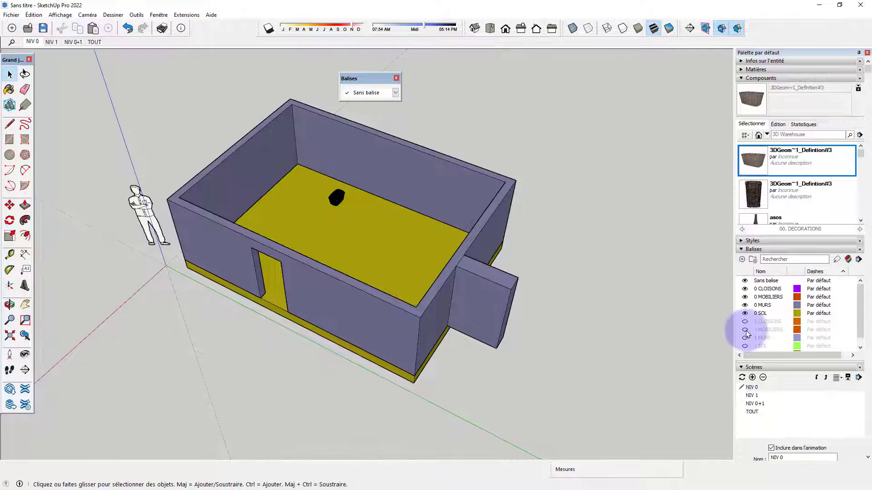
pyautogui.moveTo(744, 289); pyautogui.dragTo(743, 298)
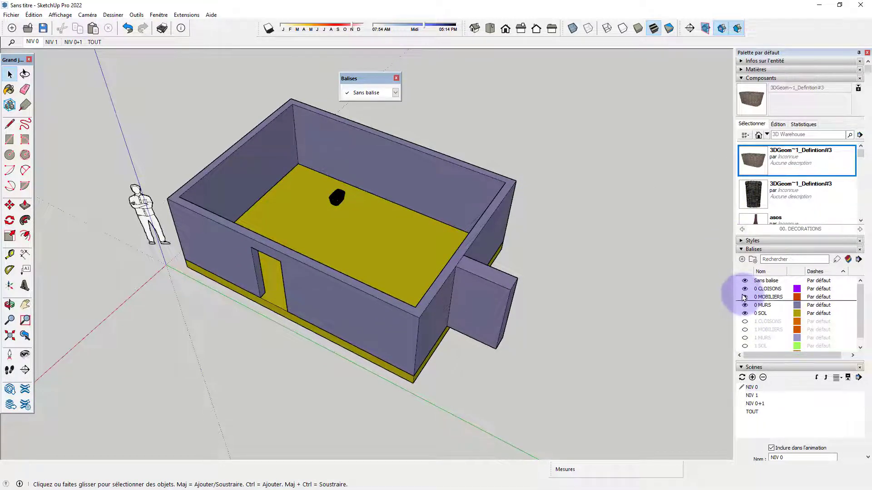
pyautogui.click(743, 298)
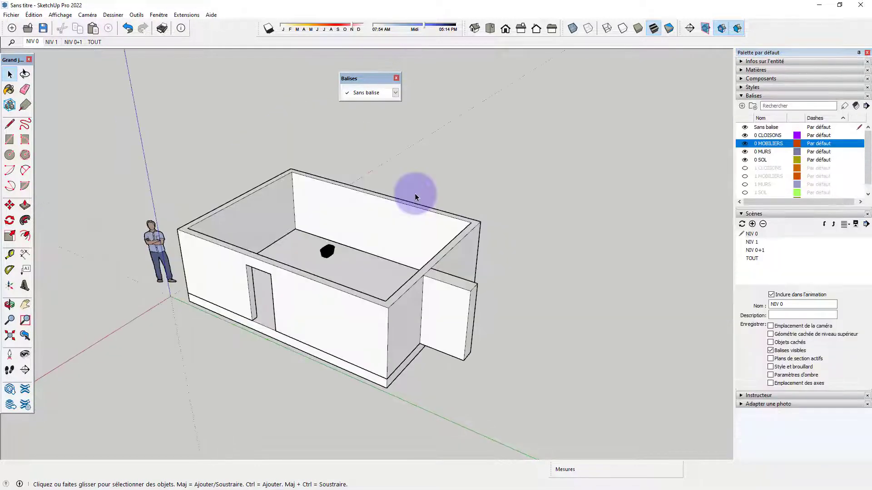
# Add a tag named TRAIT and set its dashes to the short dashed line style
pyautogui.moveTo(451, 208); pyautogui.dragTo(454, 213, button='middle')
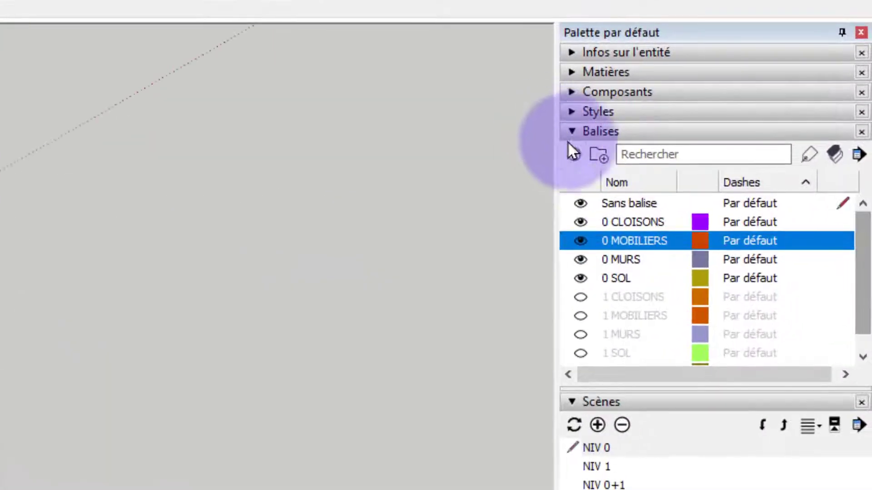
pyautogui.click(574, 155)
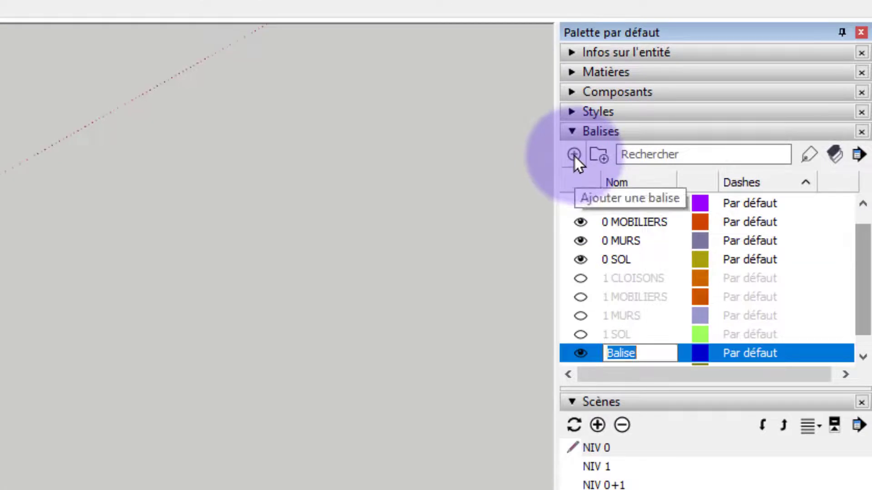
pyautogui.write('T')
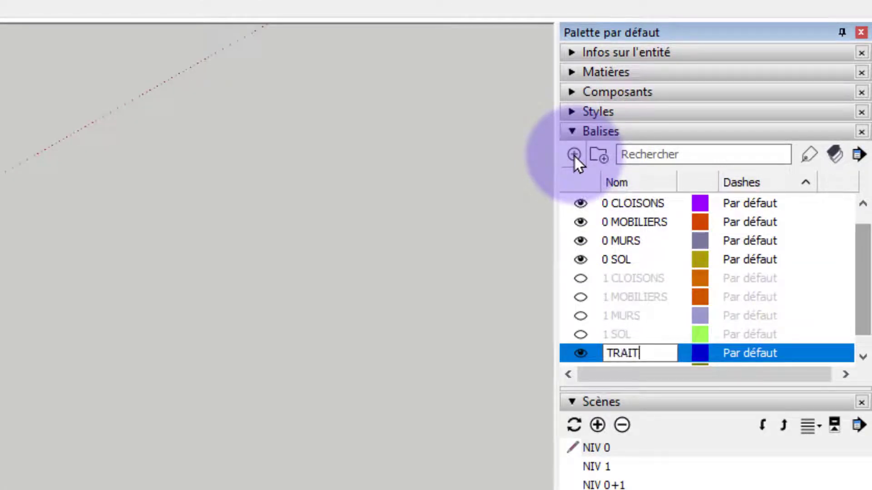
pyautogui.write('RAIT')
pyautogui.click(748, 353)
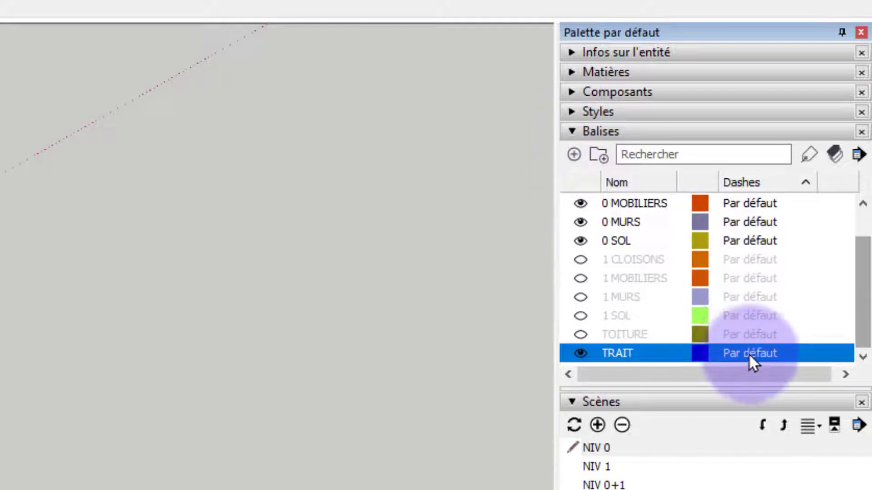
pyautogui.click(748, 353)
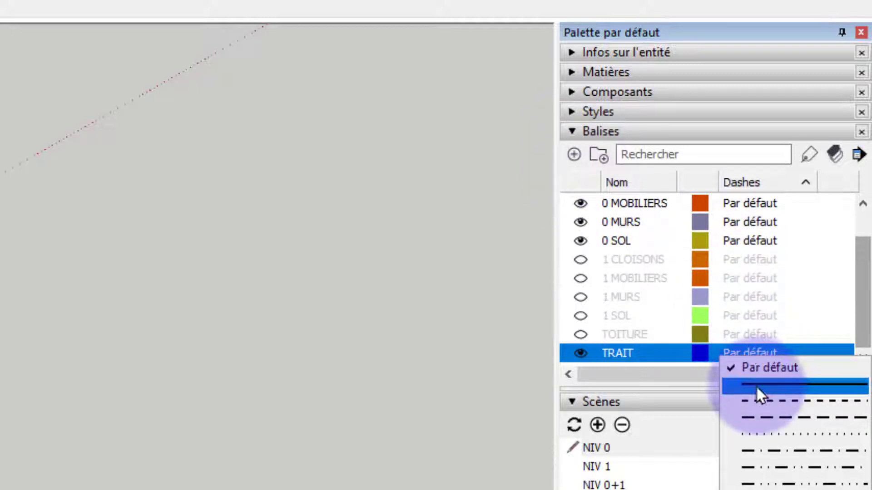
pyautogui.click(758, 401)
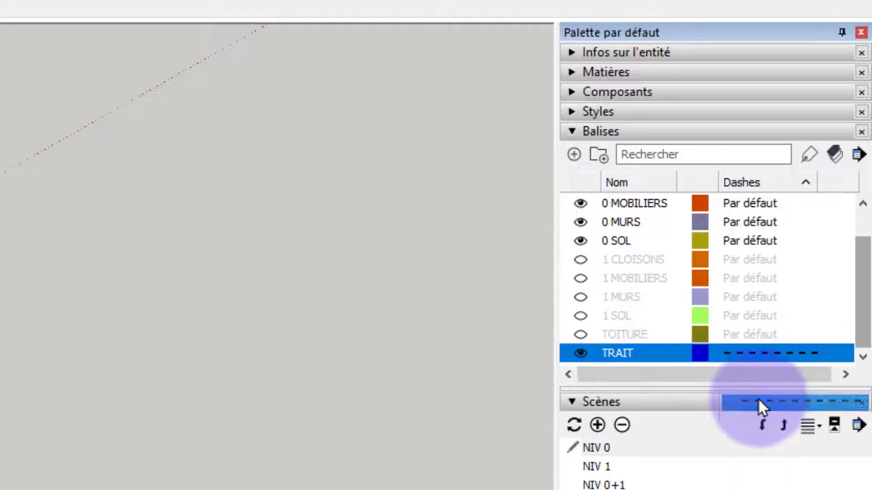
# Draw a test line about 316 cm long beside the building with Sans balise active, and undo it
pyautogui.moveTo(335, 331)
pyautogui.mouseDown(button='middle')
pyautogui.moveTo(389, 310)
pyautogui.moveTo(381, 311)
pyautogui.mouseUp(button='middle')
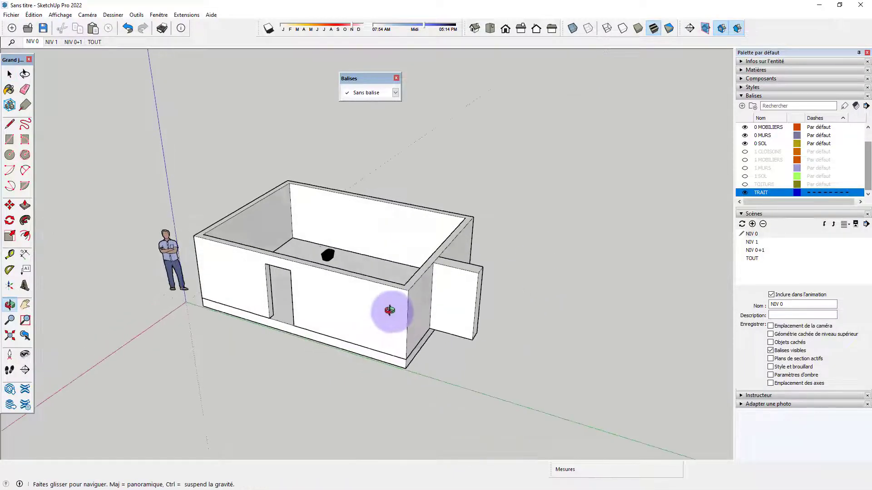
pyautogui.scroll(2, 317, 311)
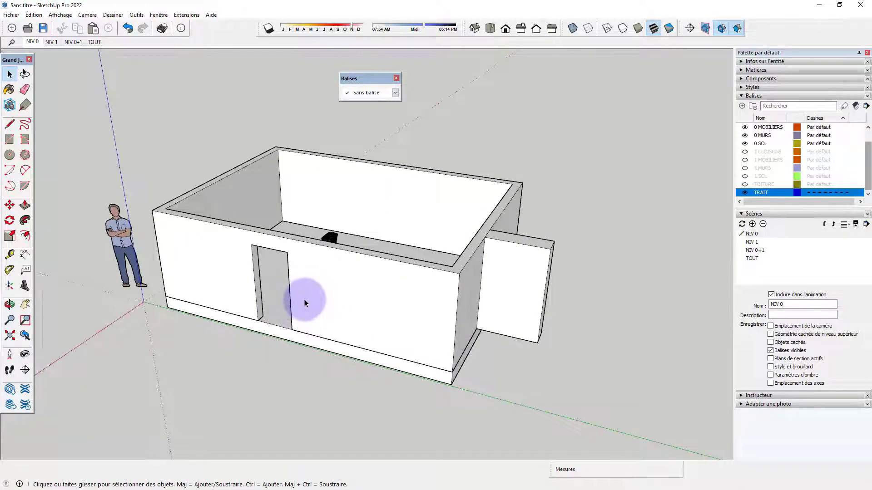
pyautogui.press('l')
pyautogui.click(582, 362)
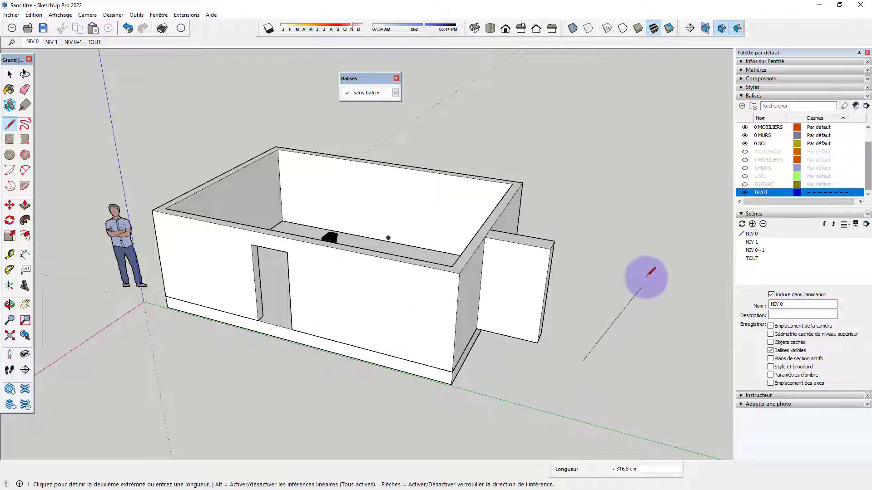
pyautogui.click(643, 287)
pyautogui.press('Escape')
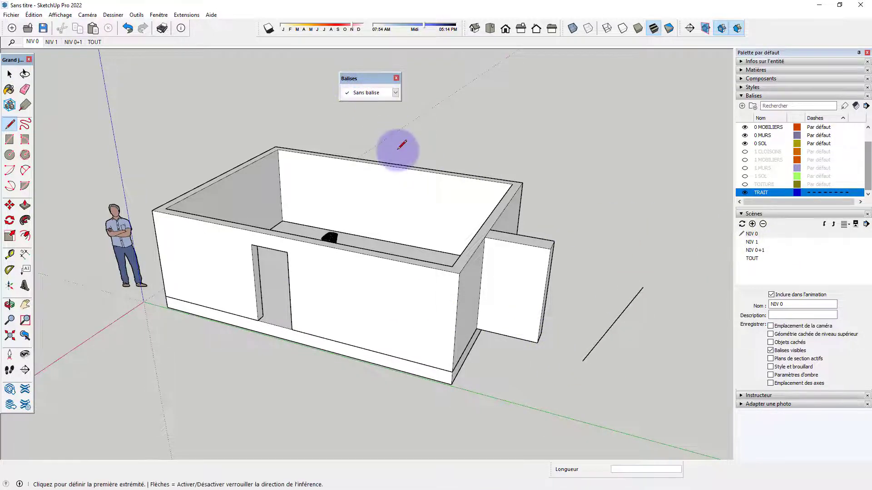
pyautogui.hotkey('ctrl', 'z')
pyautogui.press('space')
# Make TRAIT the active tag and draw two lines across the doorway, linking one jamb's lower and upper corners through the opposite jamb's midpoint
pyautogui.click(395, 93)
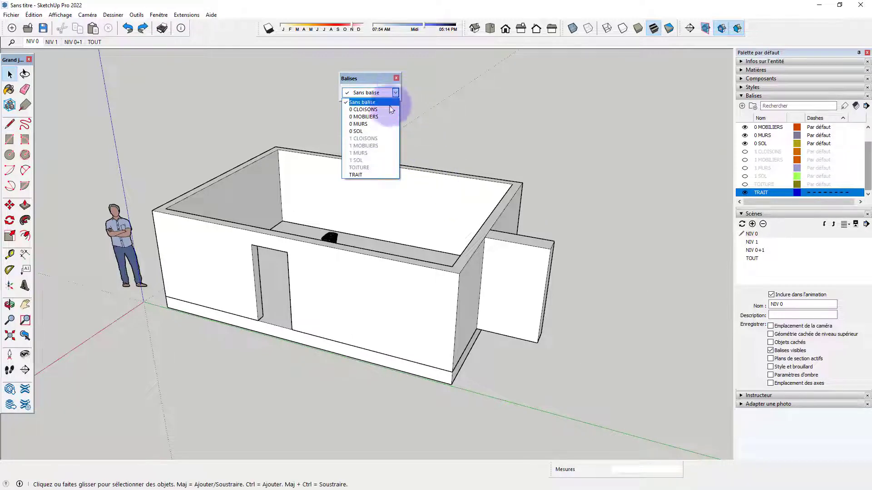
pyautogui.click(377, 175)
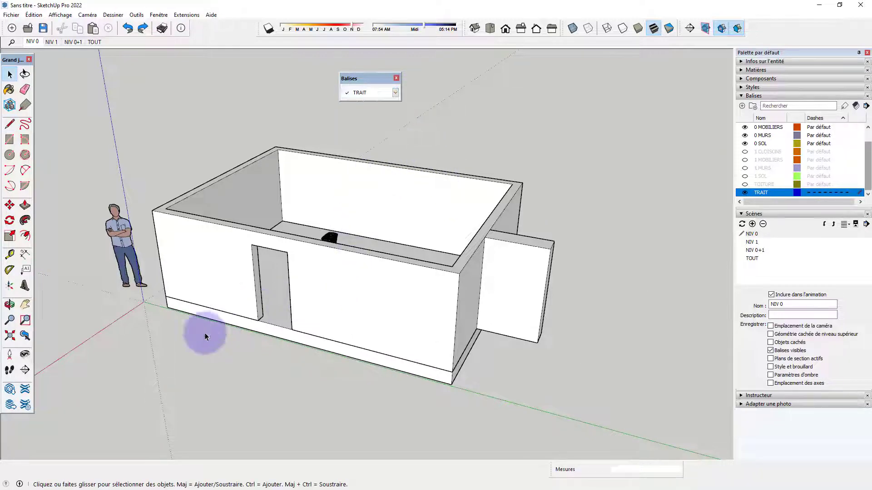
pyautogui.press('l')
pyautogui.click(258, 320)
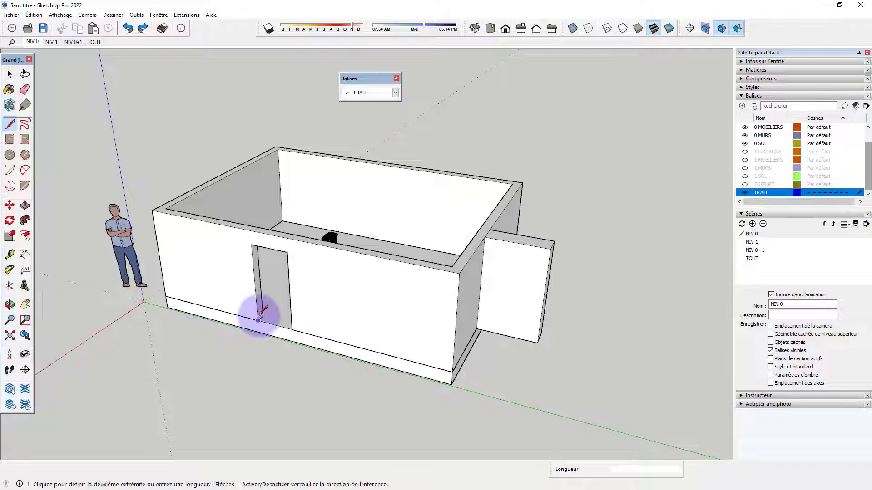
pyautogui.click(289, 292)
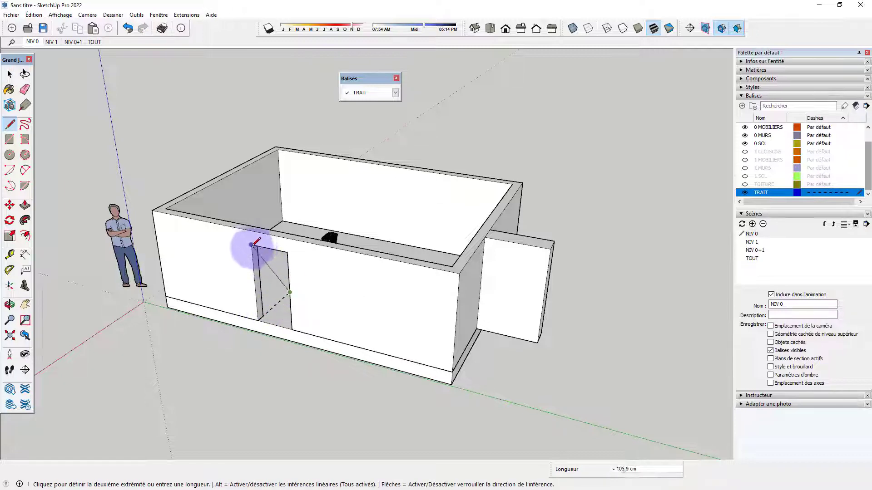
pyautogui.click(258, 245)
pyautogui.press('space')
# Set the active tag back to Sans balise
pyautogui.moveTo(269, 264); pyautogui.dragTo(363, 150, button='middle')
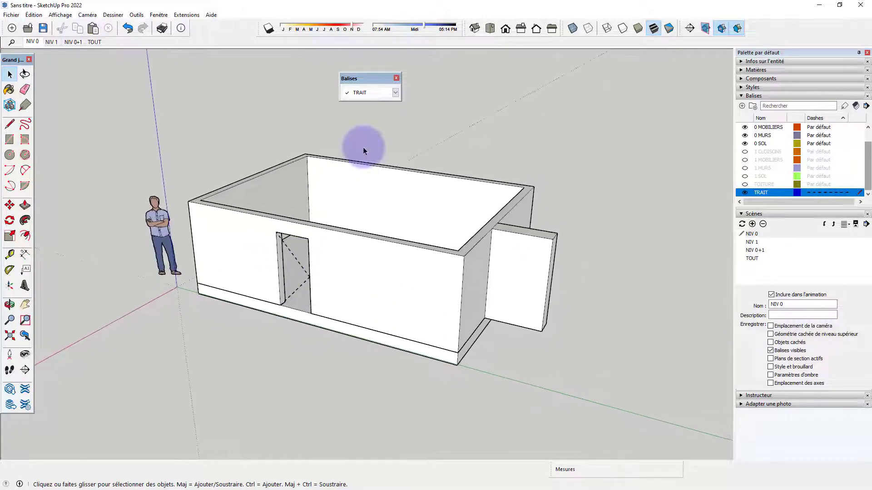
pyautogui.click(395, 92)
pyautogui.click(384, 96)
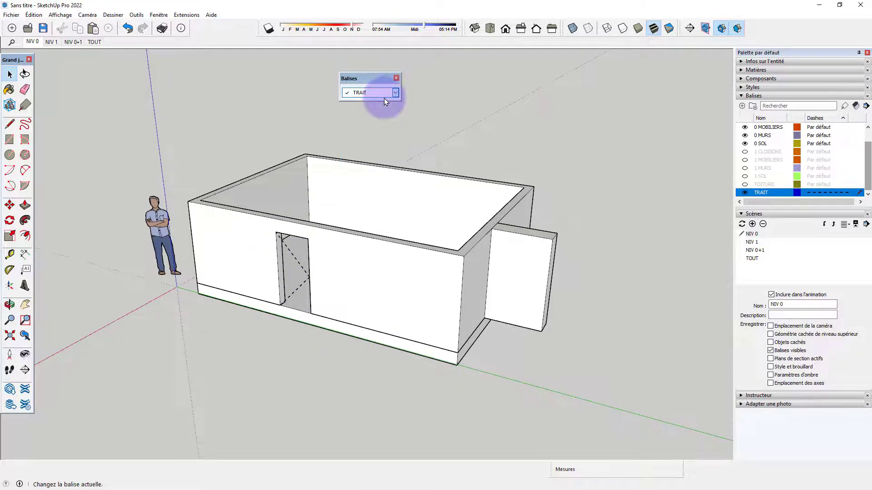
pyautogui.click(395, 93)
pyautogui.click(384, 103)
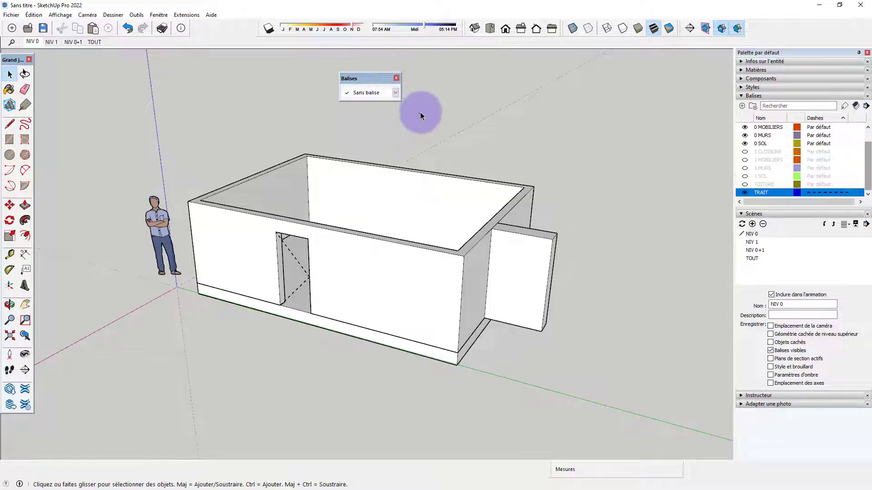